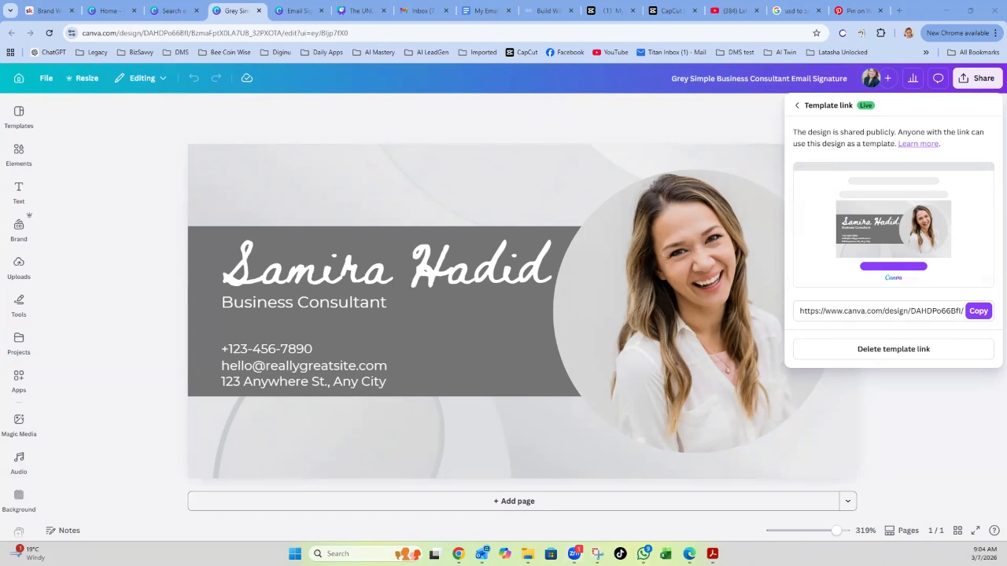
Close the template link sharing panel and return to the grey signature template.
{"action": "left_click", "coordinate": [918, 424]}
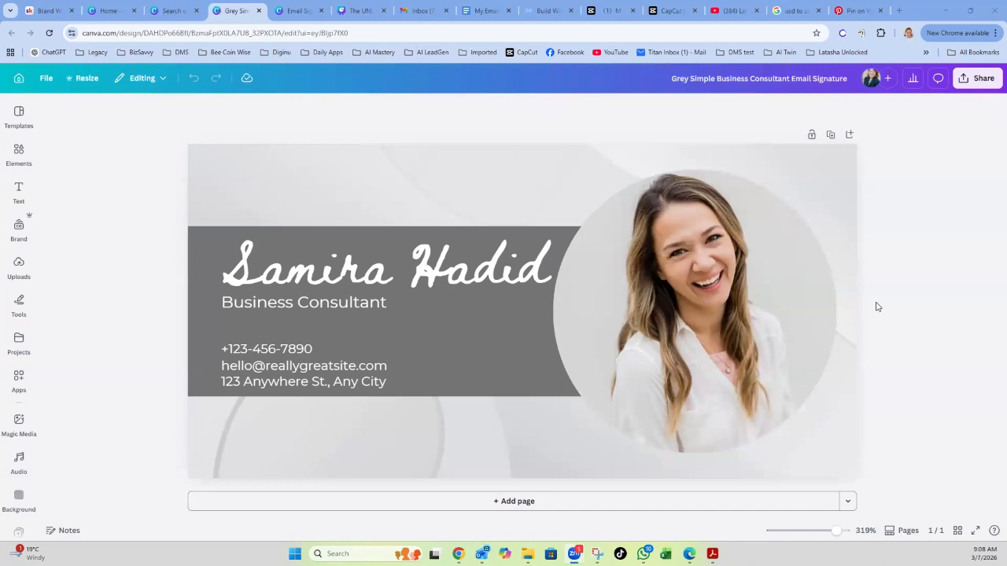
{"action": "left_click", "coordinate": [300, 13]}
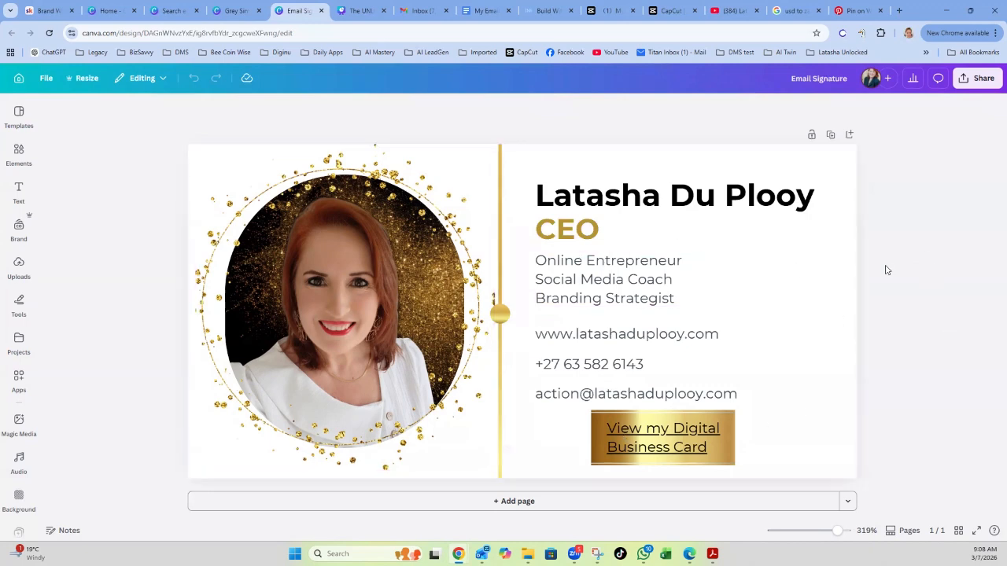
{"action": "left_click", "coordinate": [663, 441]}
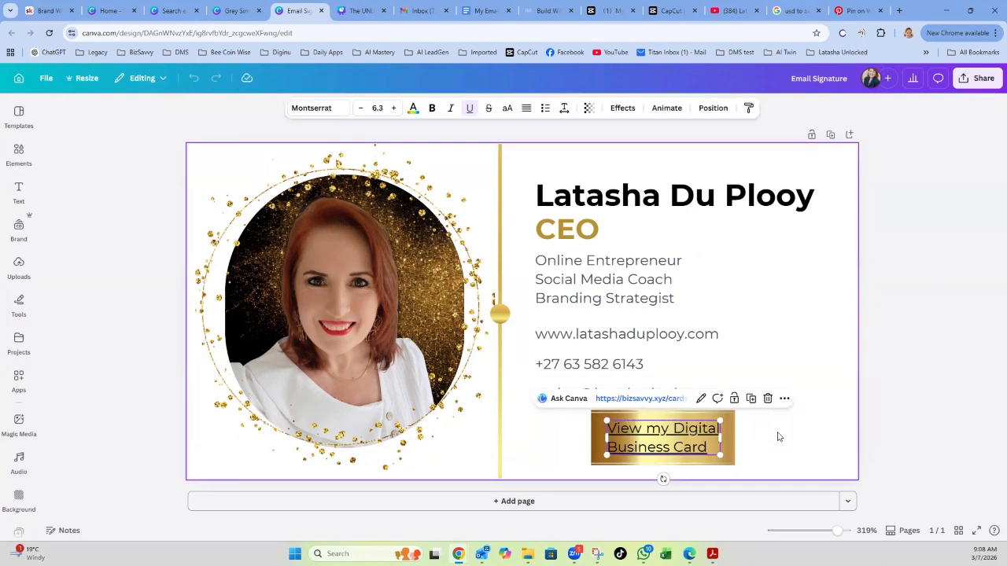
{"action": "left_click", "coordinate": [903, 359]}
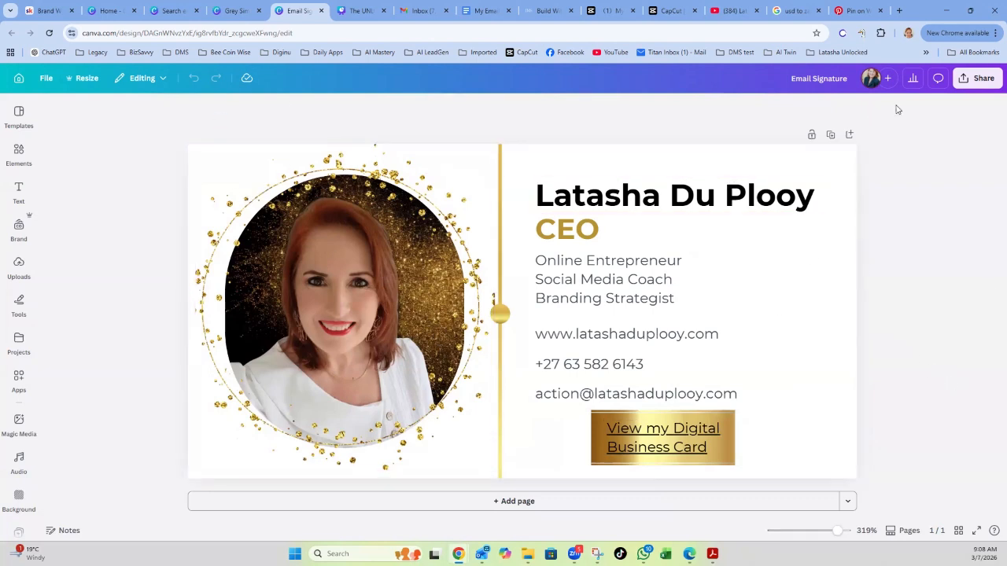
{"action": "left_click", "coordinate": [234, 13]}
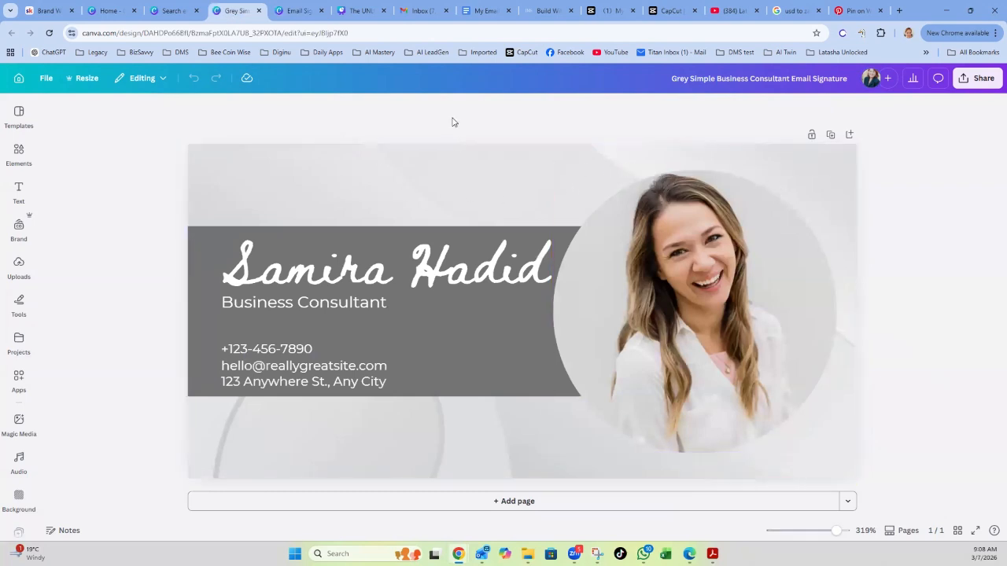
Inspect the template's photo, name, title, contact lines and banner, then show the uploaded images.
{"action": "left_click", "coordinate": [436, 169]}
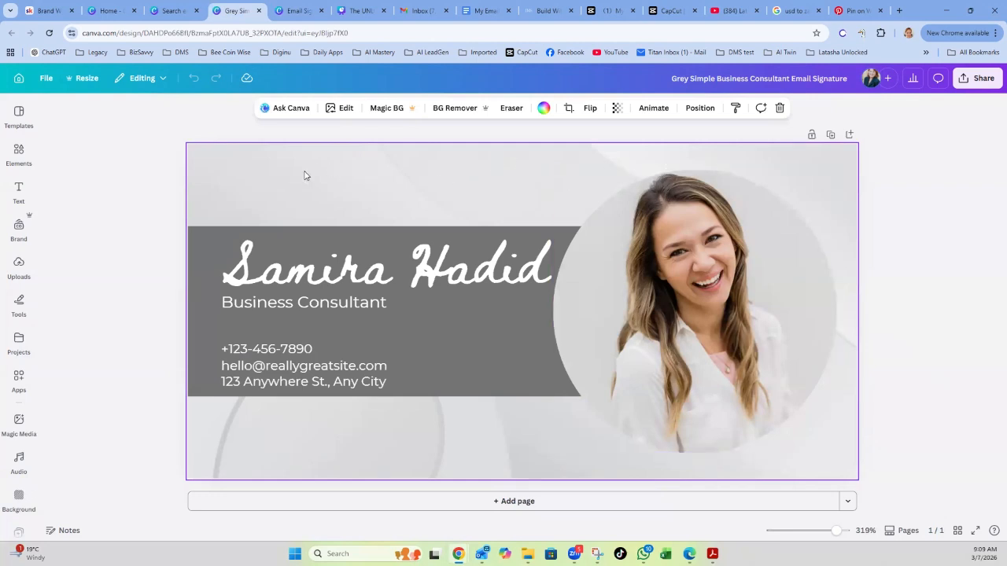
{"action": "left_click", "coordinate": [704, 288]}
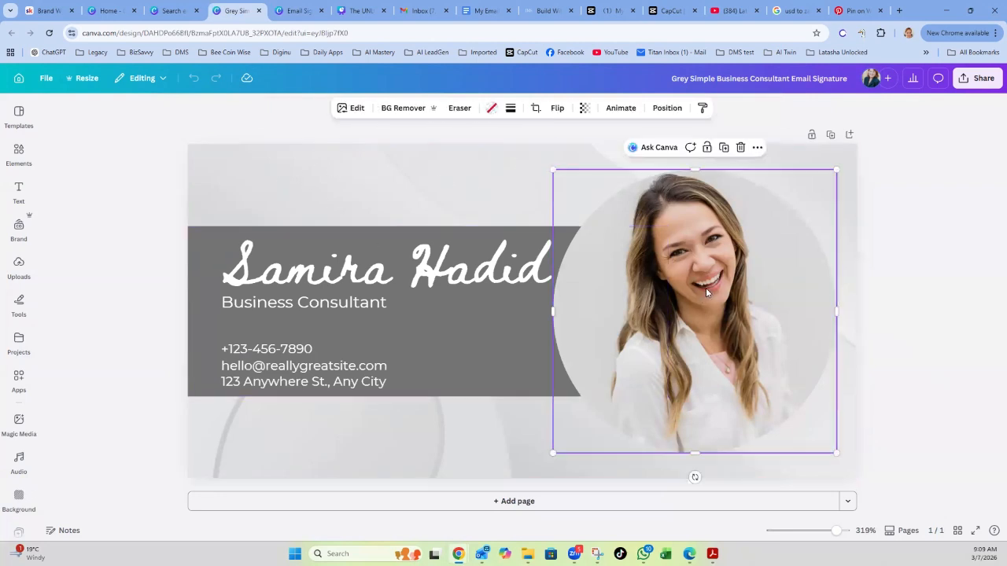
{"action": "left_click", "coordinate": [403, 276]}
{"action": "left_click", "coordinate": [336, 305]}
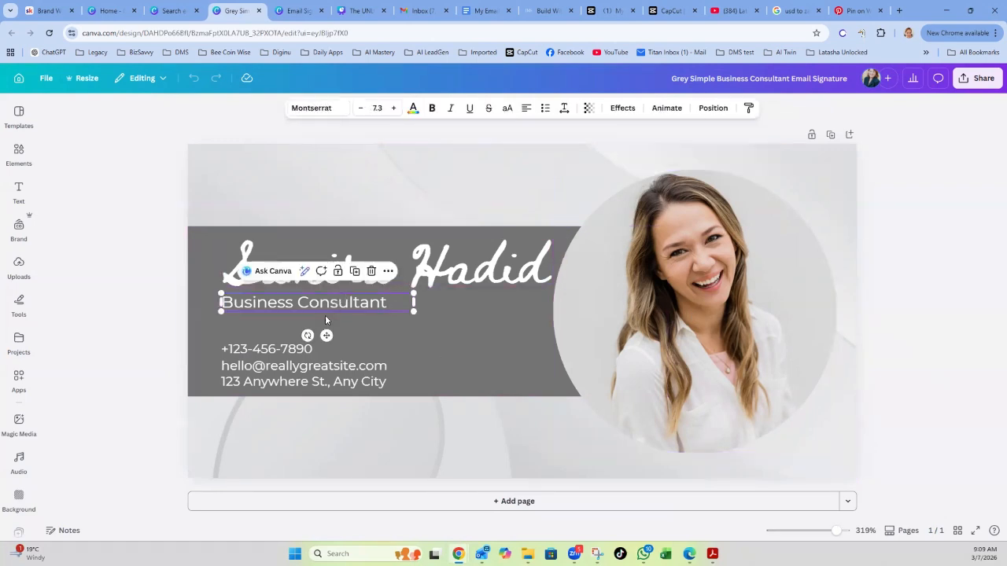
{"action": "left_click", "coordinate": [274, 349]}
{"action": "left_click", "coordinate": [275, 367]}
{"action": "left_click", "coordinate": [266, 385]}
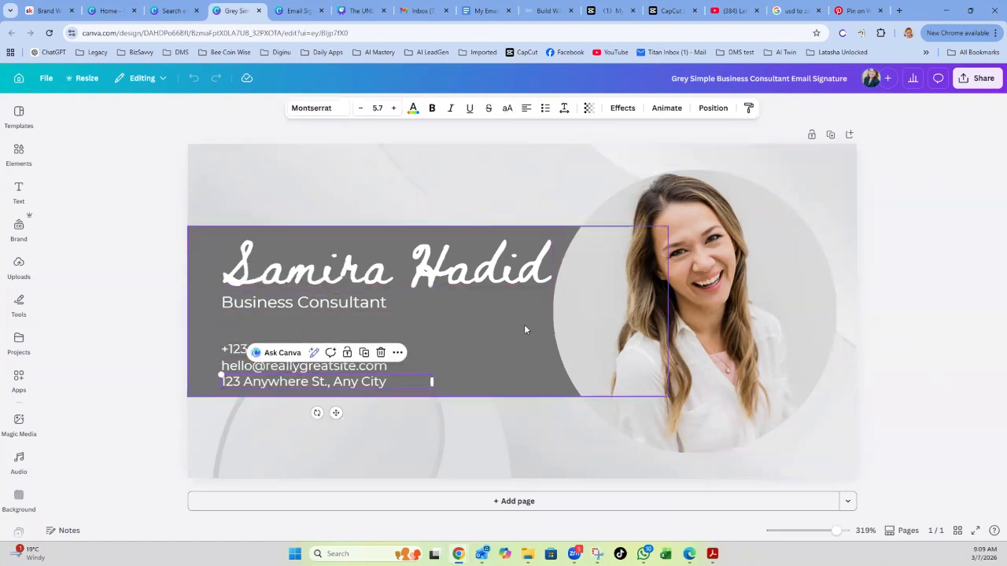
{"action": "left_click", "coordinate": [529, 323]}
{"action": "left_click", "coordinate": [754, 307]}
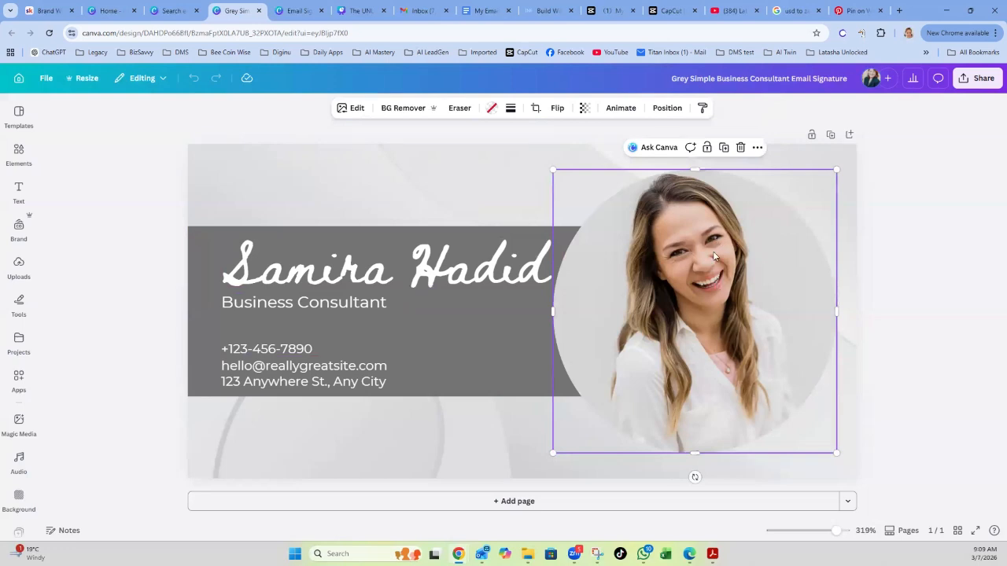
{"action": "left_click", "coordinate": [18, 265]}
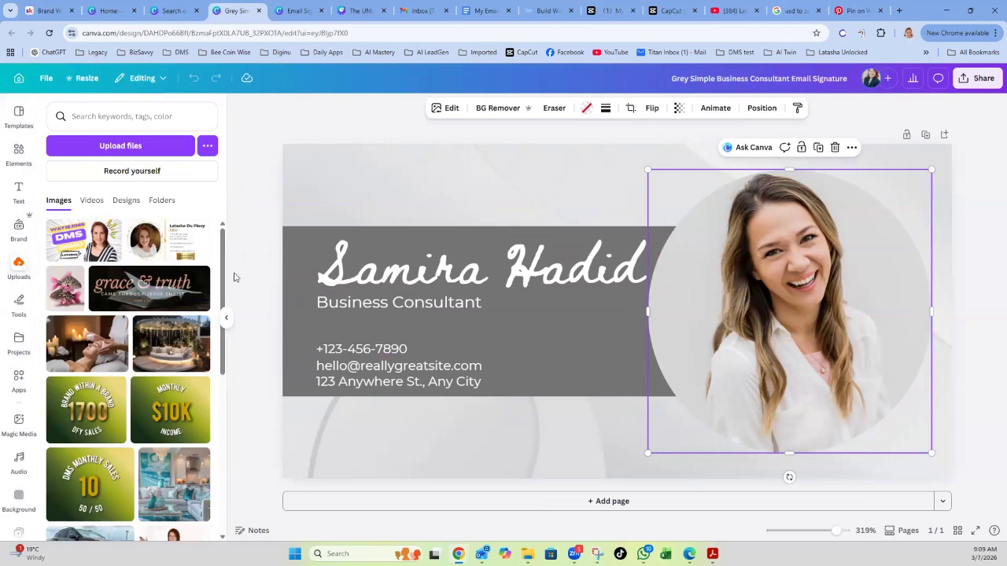
Drop the uploaded leopard fish photo into the circular frame, replacing the sample portrait.
{"action": "left_click", "coordinate": [114, 150]}
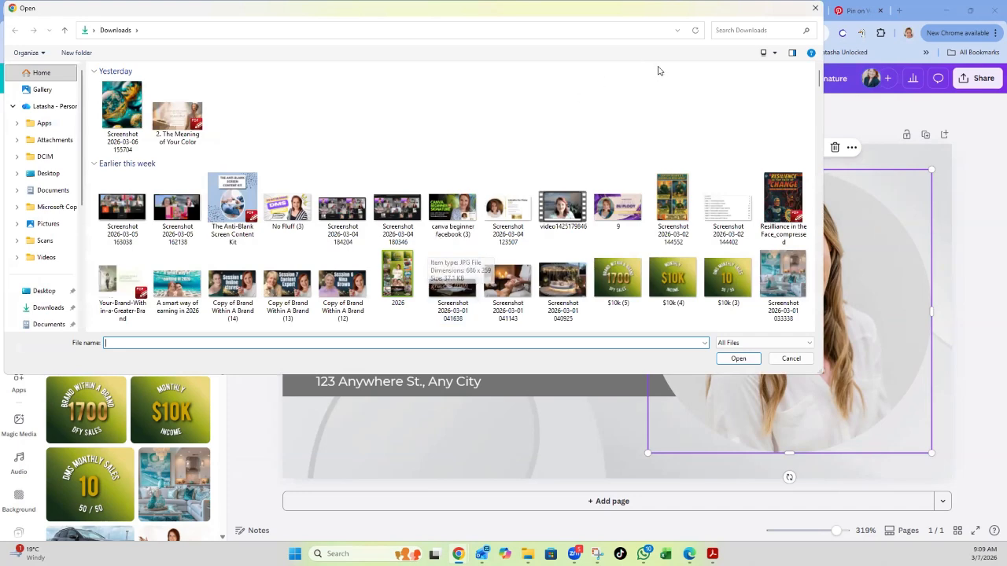
{"action": "left_click", "coordinate": [815, 8]}
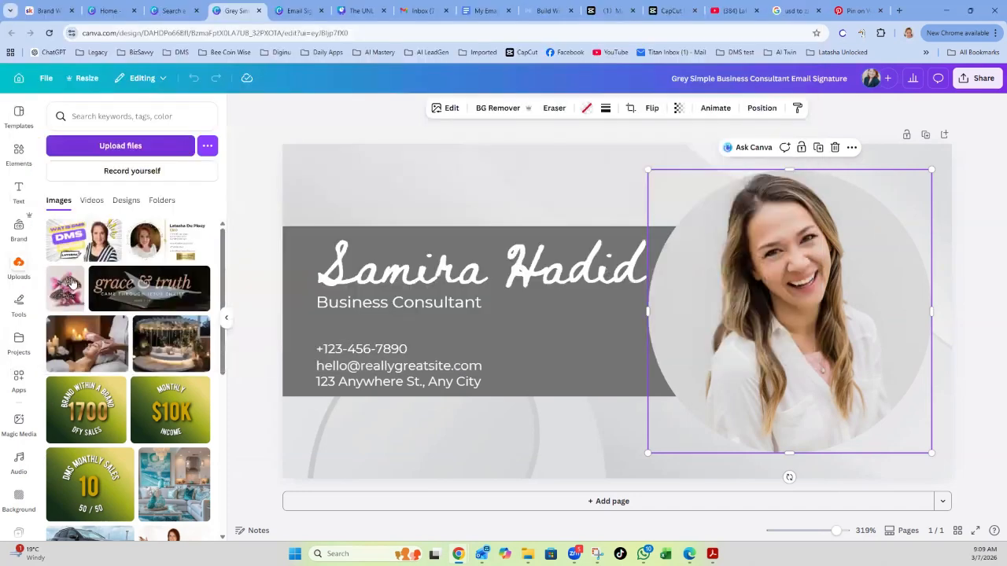
{"action": "left_click", "coordinate": [66, 296]}
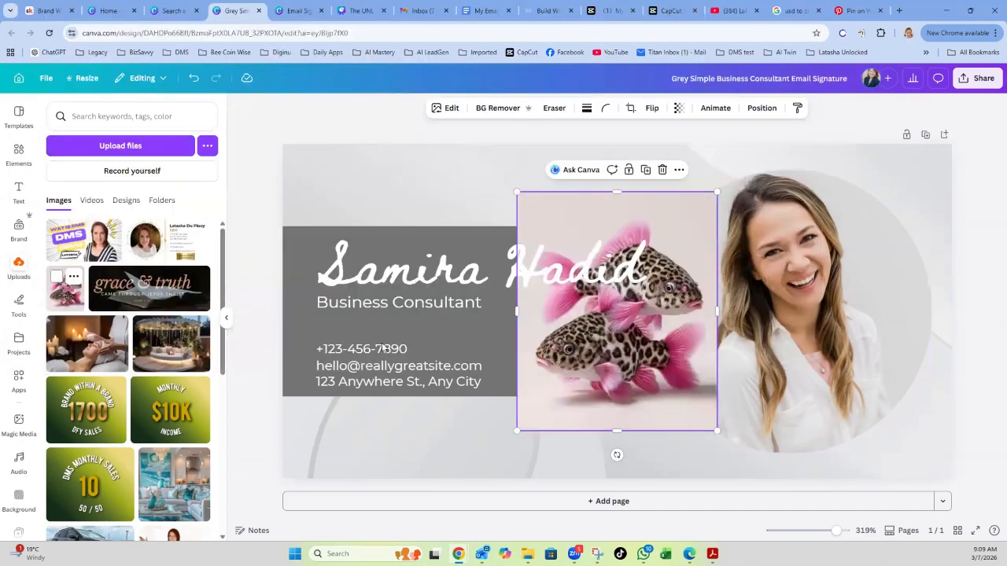
{"action": "left_click_drag", "start_coordinate": [648, 335], "coordinate": [808, 329]}
{"action": "left_click", "coordinate": [961, 404]}
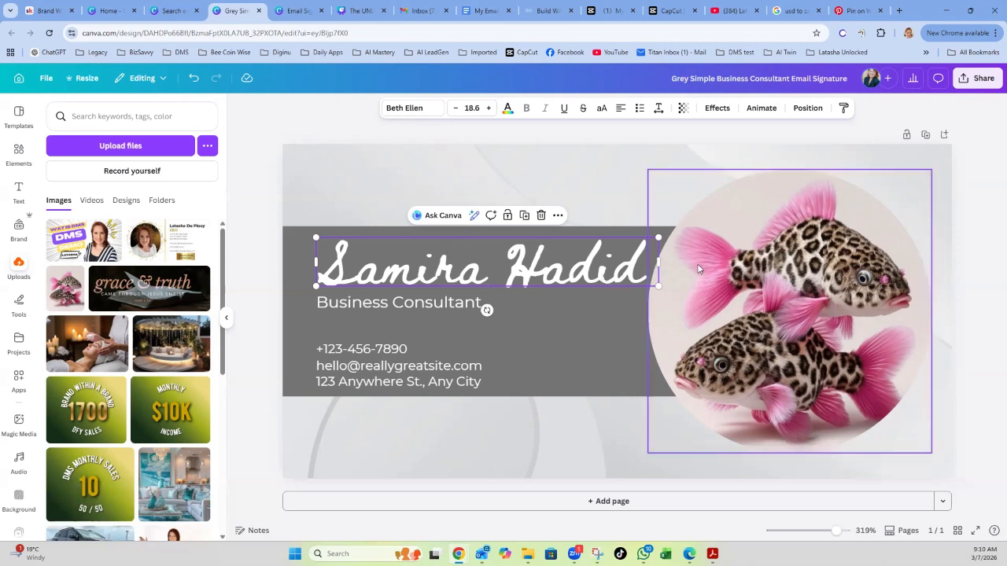
Change the name text's font from the script to Montserrat.
{"action": "double_click", "coordinate": [646, 264]}
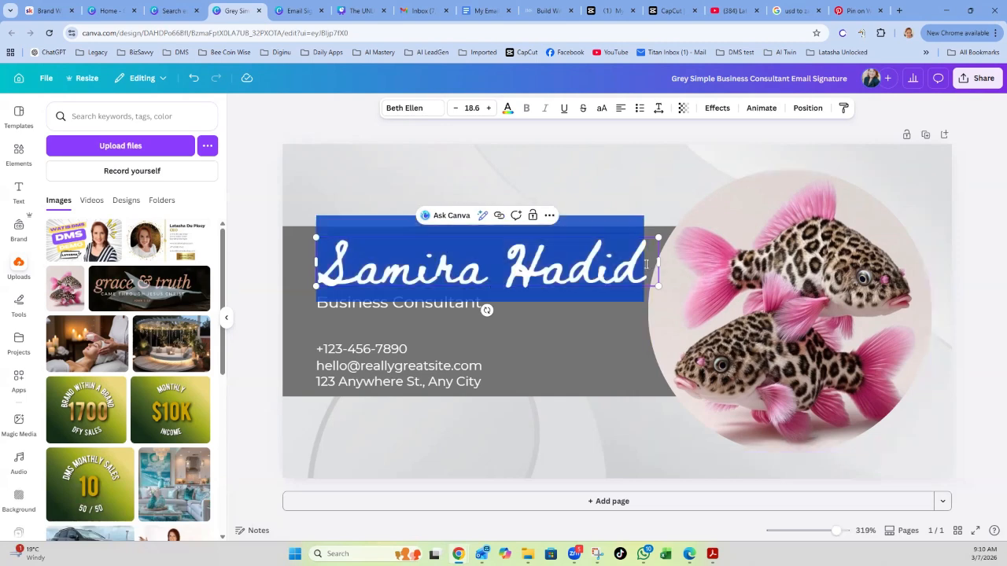
{"action": "left_click", "coordinate": [432, 110]}
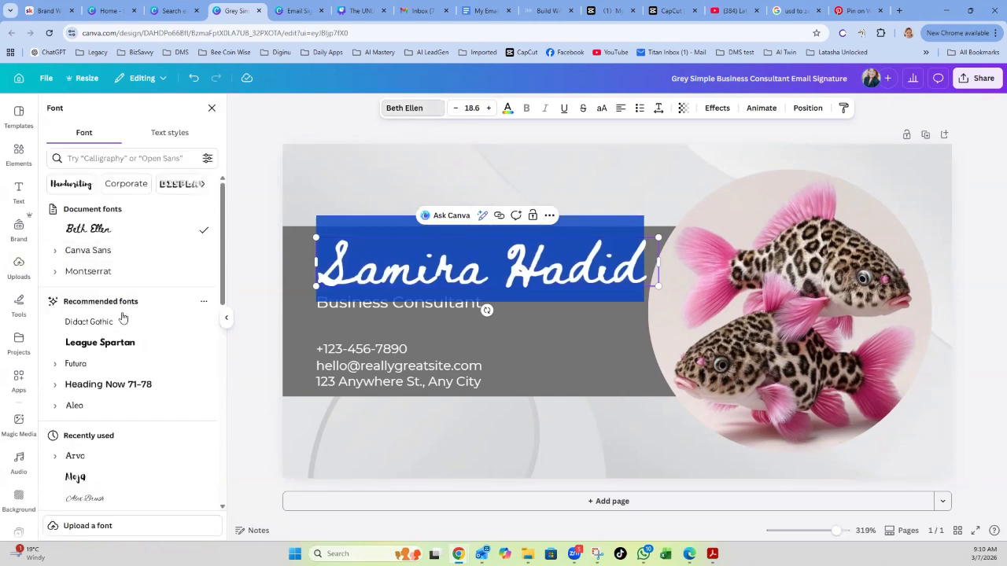
{"action": "left_click", "coordinate": [98, 275]}
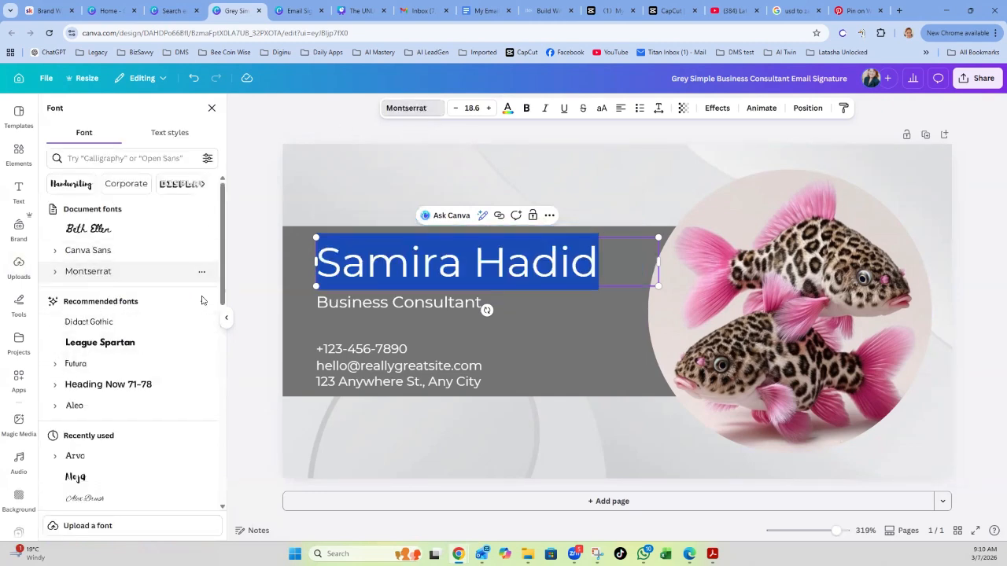
{"action": "left_click", "coordinate": [966, 207]}
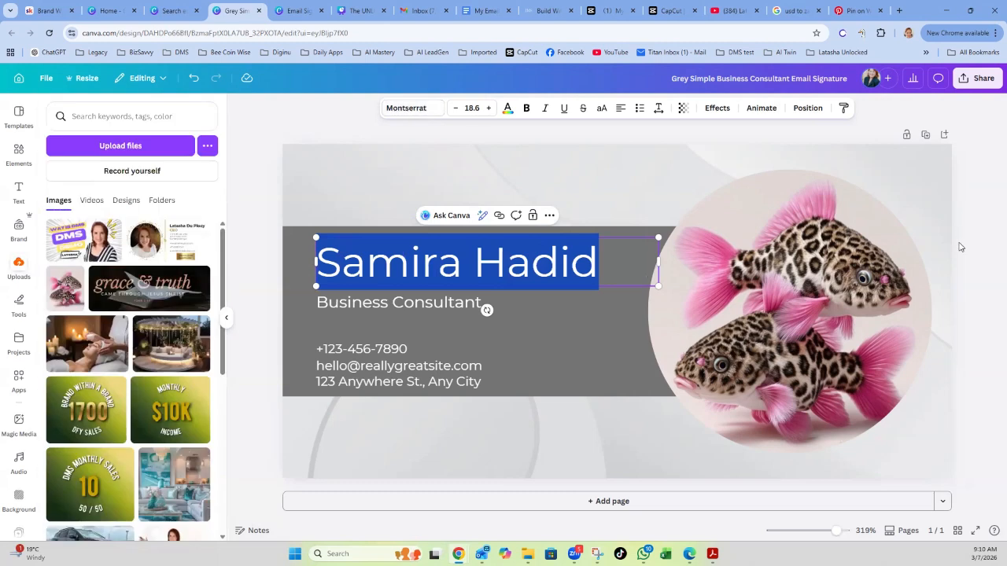
{"action": "left_click", "coordinate": [966, 251]}
Replace the sample name with the person's full name.
{"action": "left_click", "coordinate": [599, 258]}
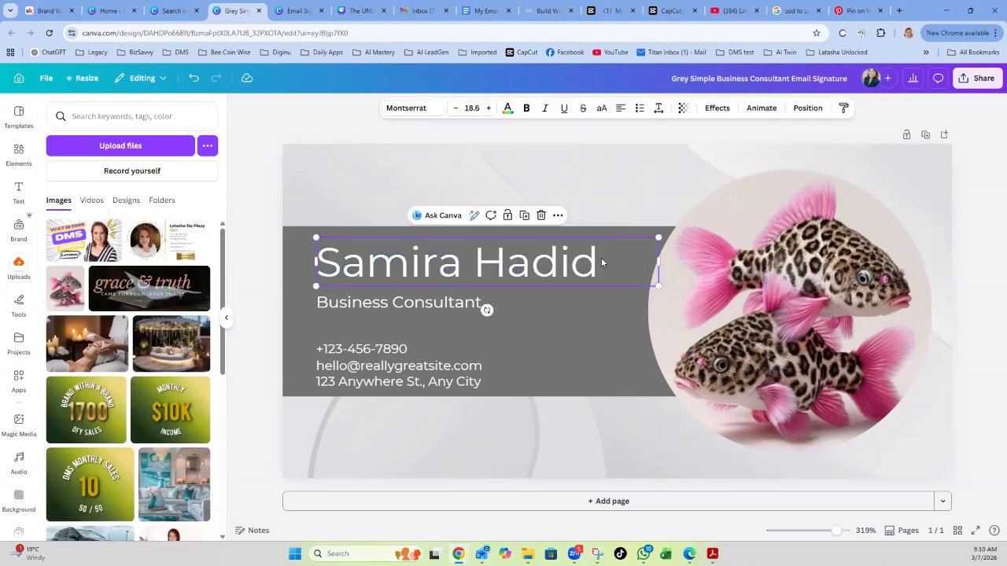
{"action": "left_click", "coordinate": [601, 257]}
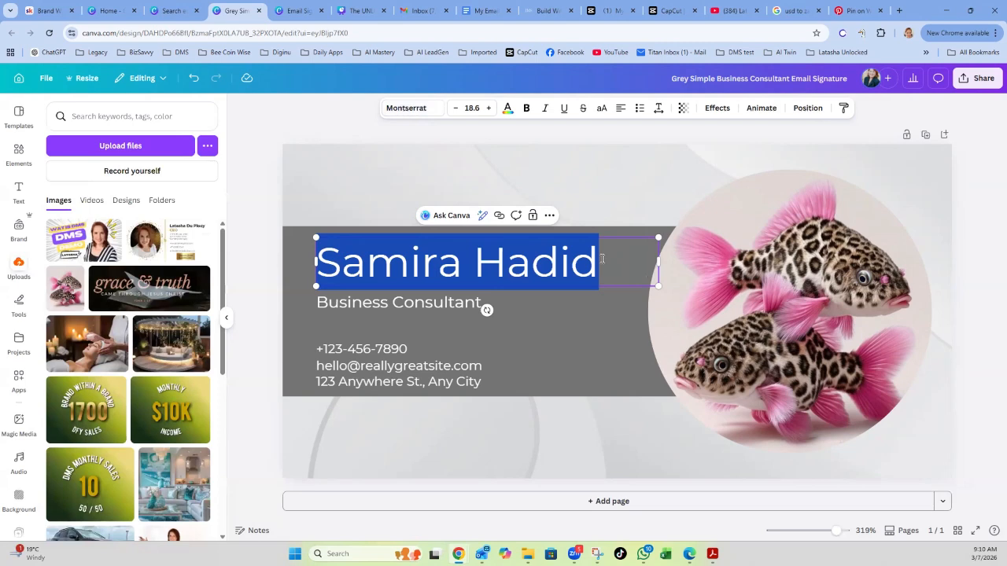
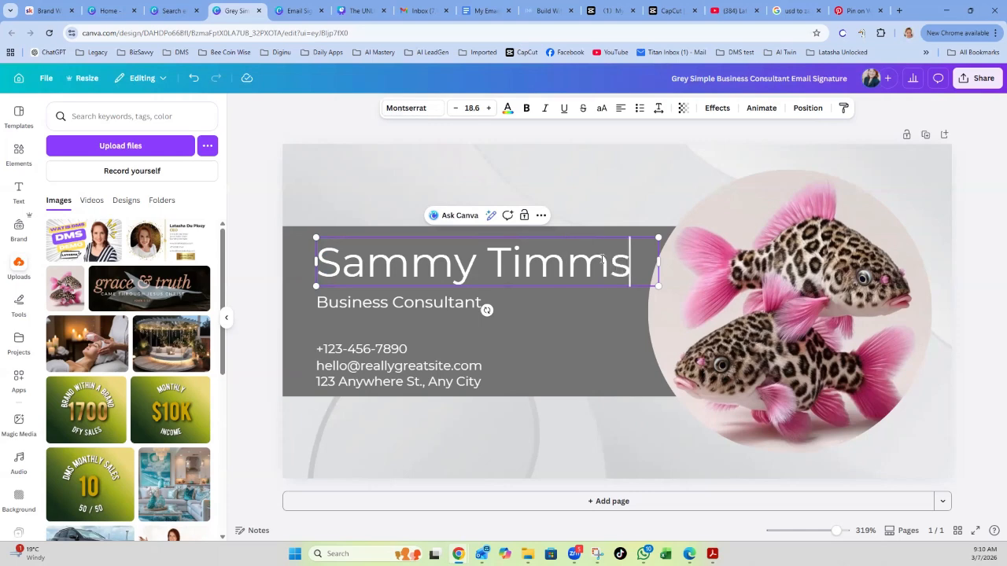
{"action": "left_click", "coordinate": [964, 285]}
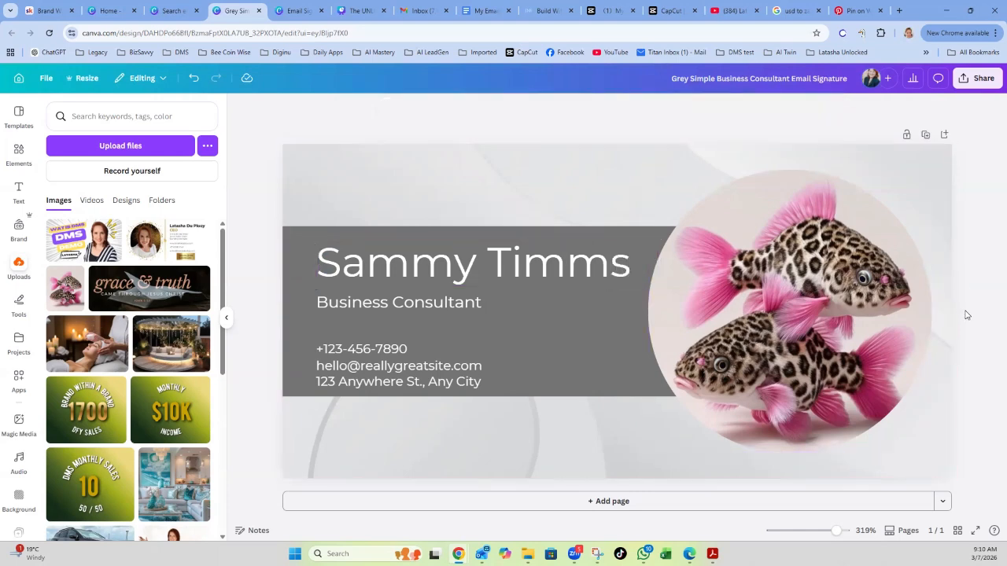
Replace the consultant title with 'Fashion Designer'.
{"action": "double_click", "coordinate": [479, 304]}
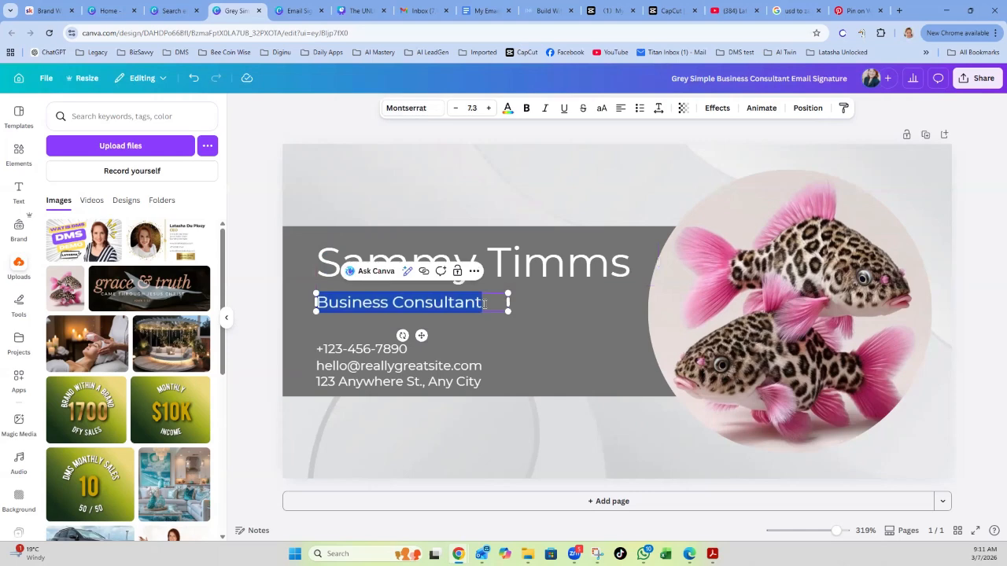
{"action": "type", "text": "Fa"}
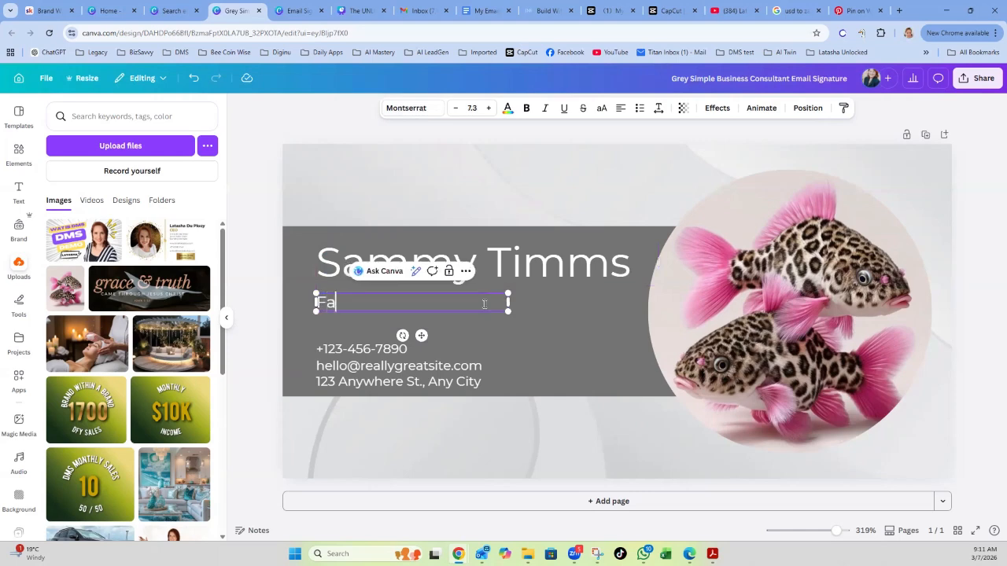
{"action": "type", "text": "shion Designer"}
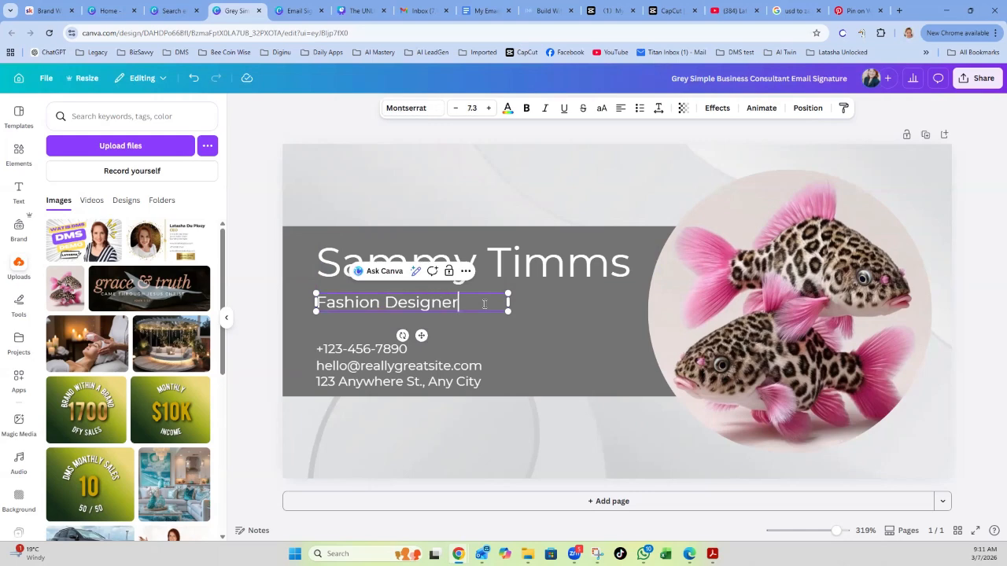
{"action": "left_click", "coordinate": [980, 345]}
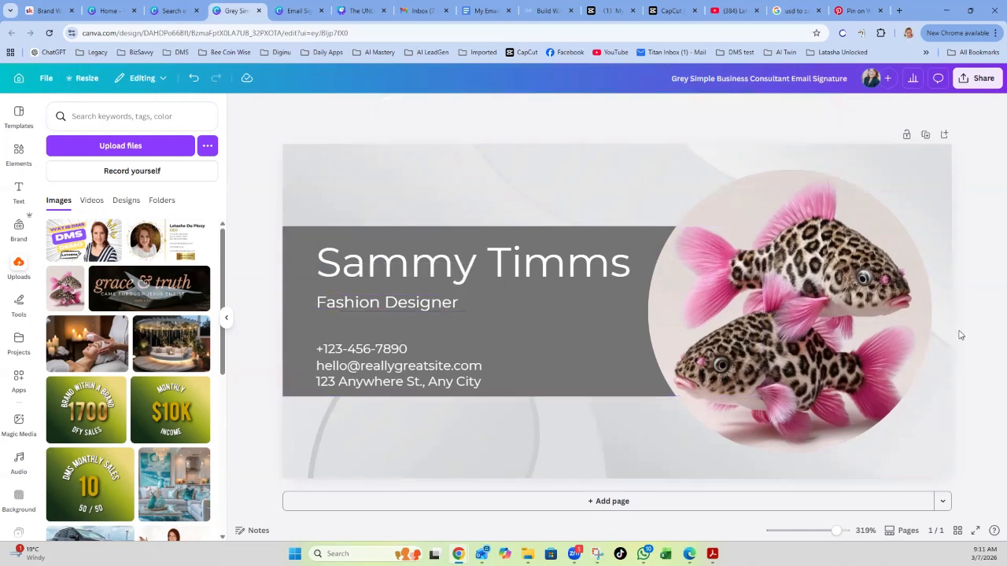
Enlarge the Fashion Designer text to size 12.3 and widen its box to keep one line.
{"action": "left_click", "coordinate": [431, 302]}
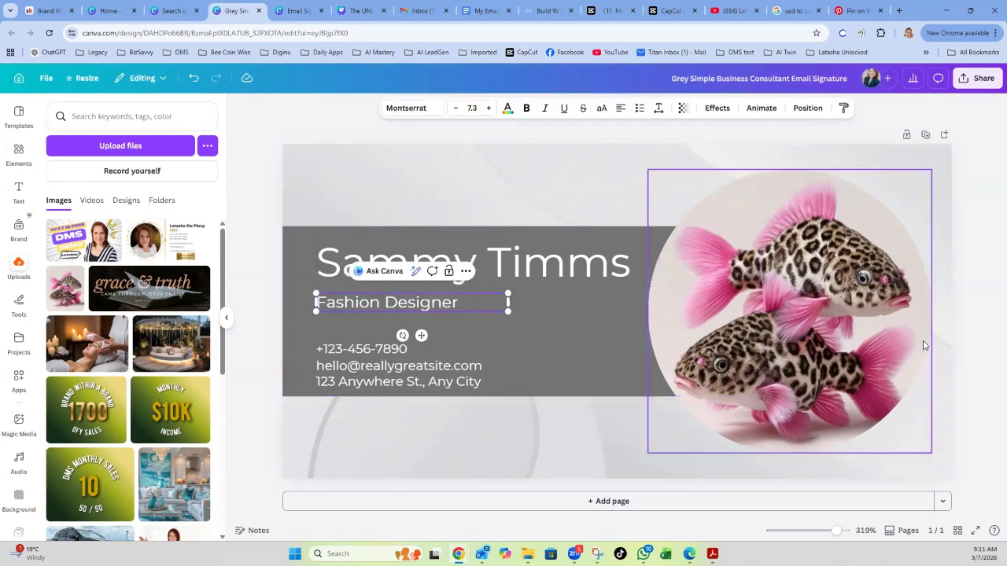
{"action": "left_click", "coordinate": [960, 334]}
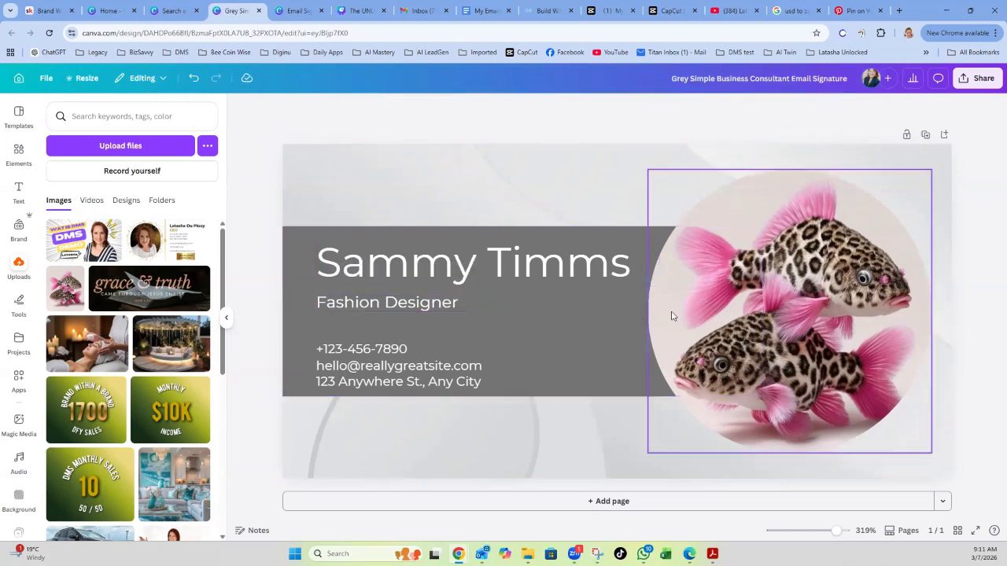
{"action": "left_click", "coordinate": [470, 302]}
{"action": "left_click_drag", "start_coordinate": [470, 302], "coordinate": [316, 302]}
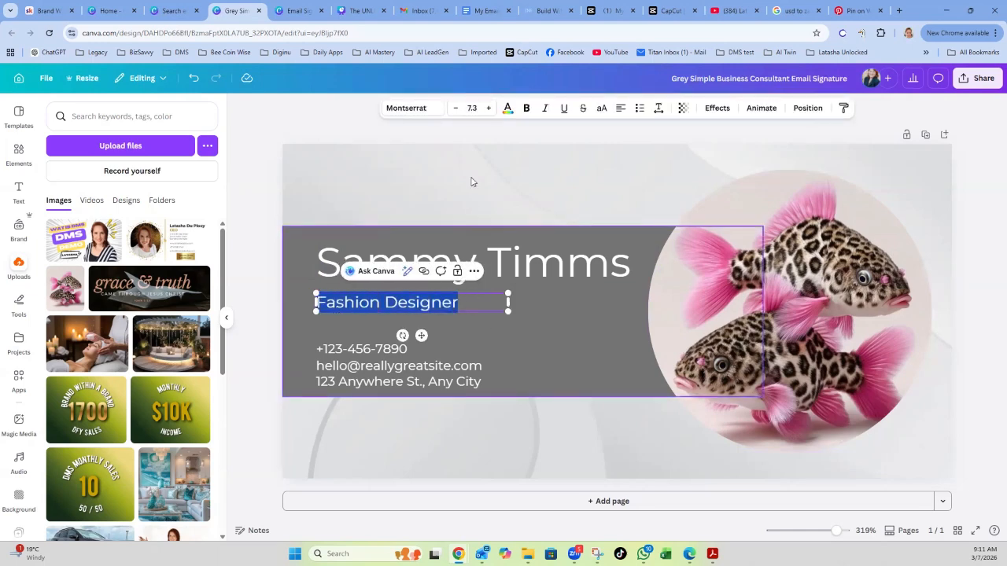
{"action": "left_click", "coordinate": [489, 108]}
{"action": "left_click", "coordinate": [489, 108]}
{"action": "left_click", "coordinate": [489, 108]}
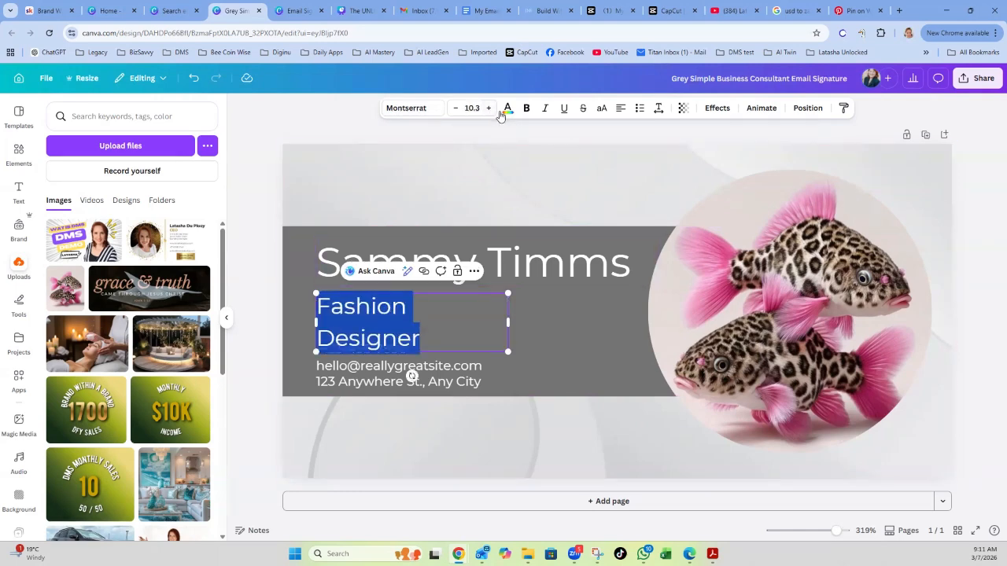
{"action": "left_click", "coordinate": [489, 110]}
{"action": "left_click", "coordinate": [488, 109]}
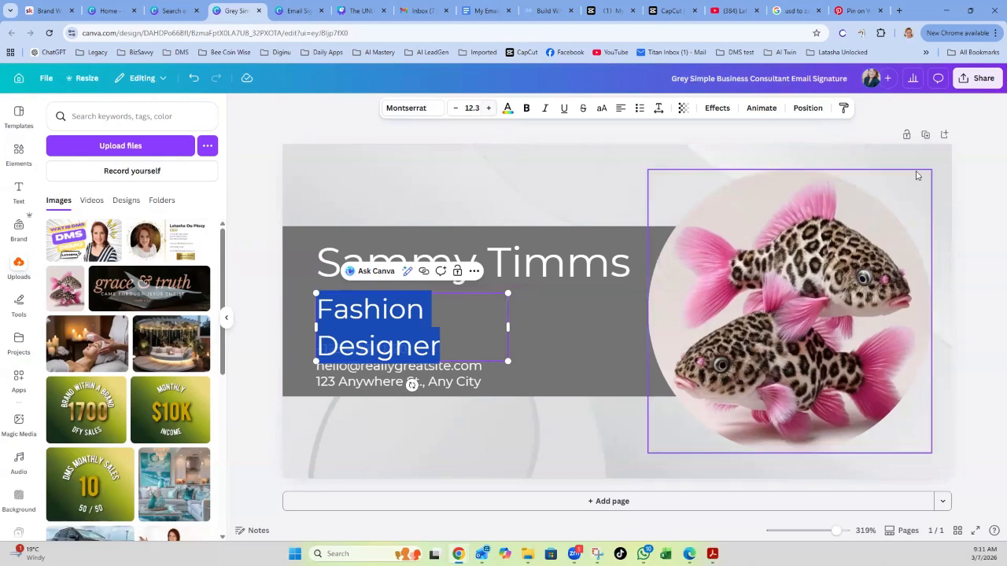
{"action": "left_click", "coordinate": [970, 195]}
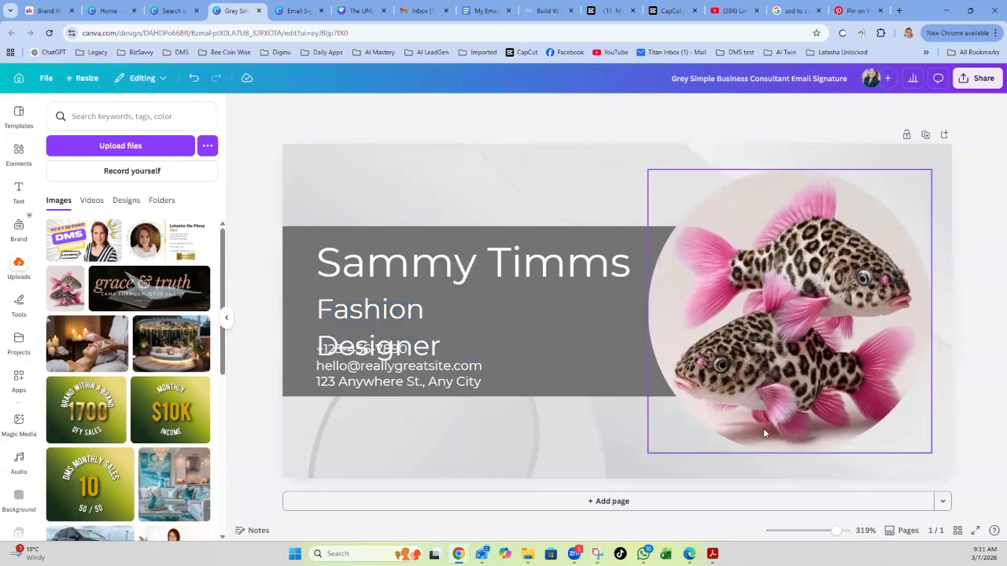
{"action": "left_click", "coordinate": [397, 323]}
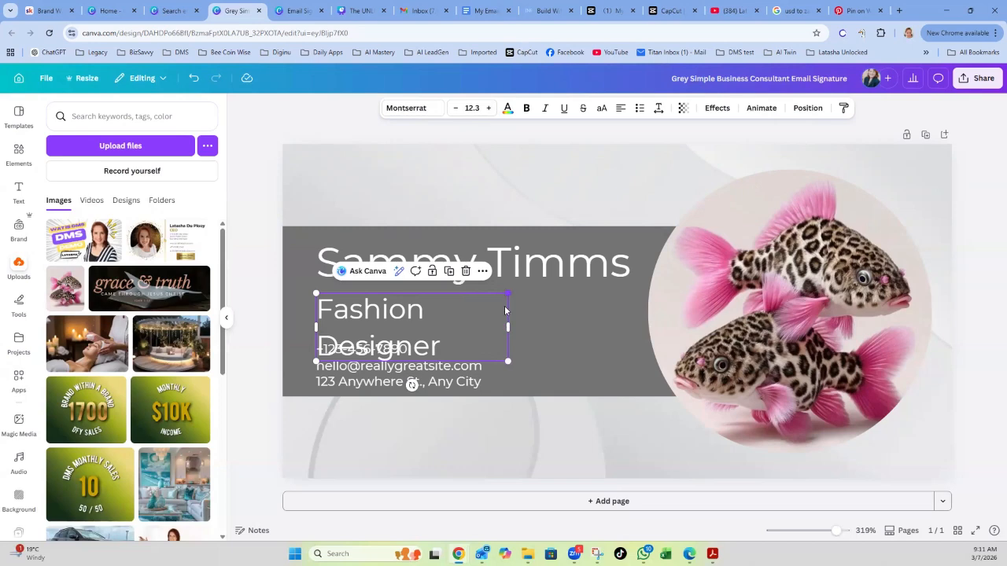
{"action": "left_click_drag", "start_coordinate": [508, 327], "coordinate": [587, 323]}
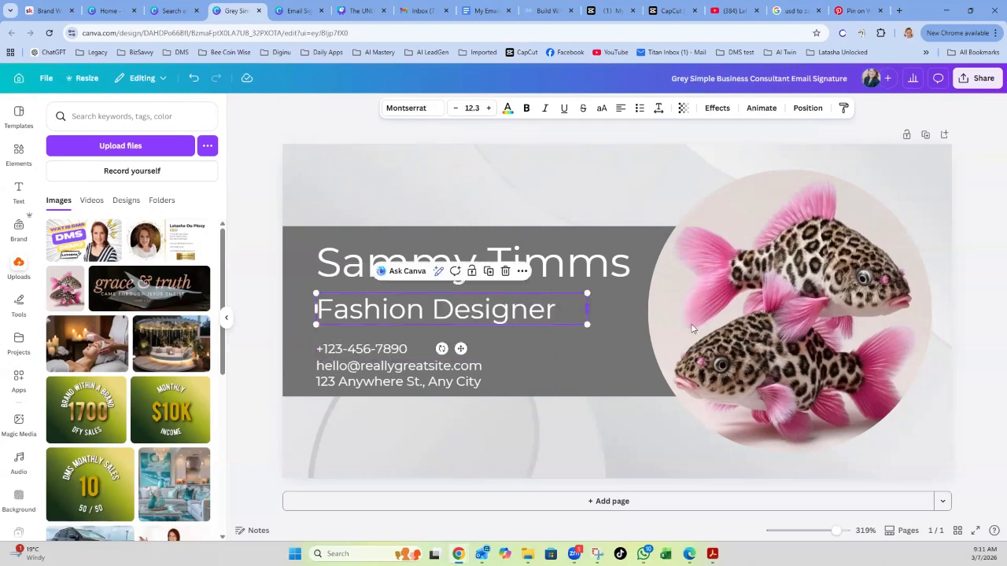
{"action": "left_click", "coordinate": [985, 334]}
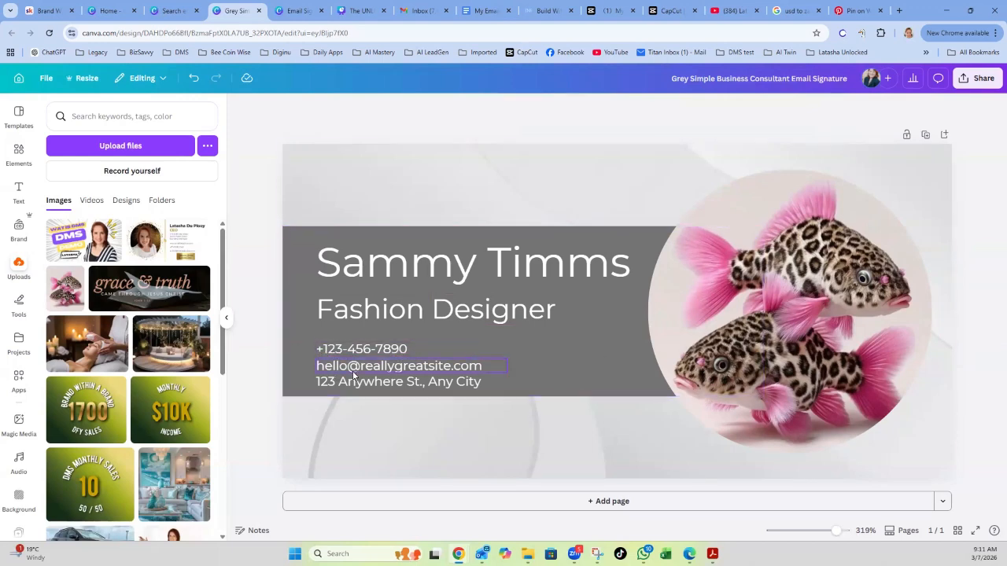
In Elements, rerun the recent 'email icon' search and browse its graphic results.
{"action": "left_click", "coordinate": [309, 351]}
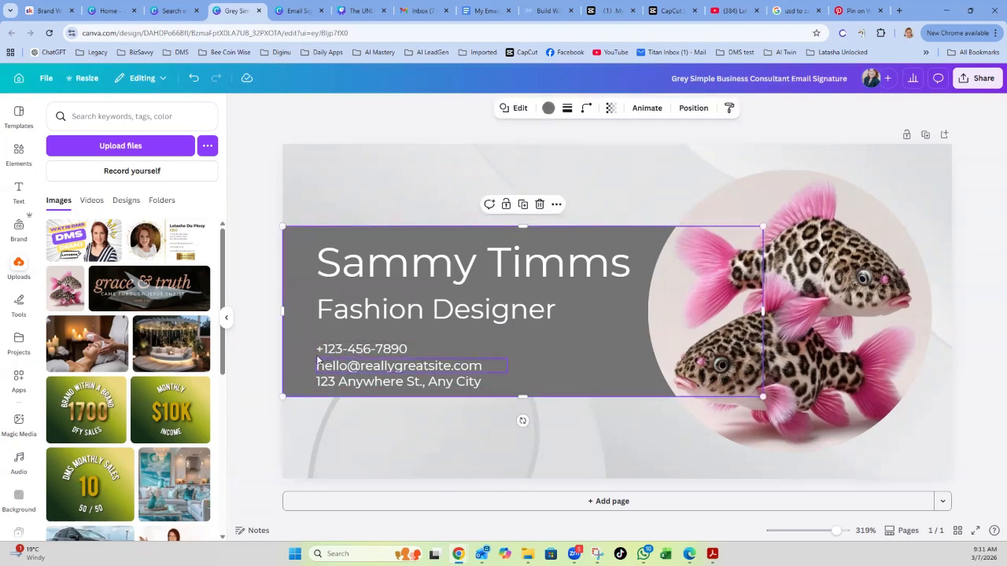
{"action": "left_click", "coordinate": [19, 151]}
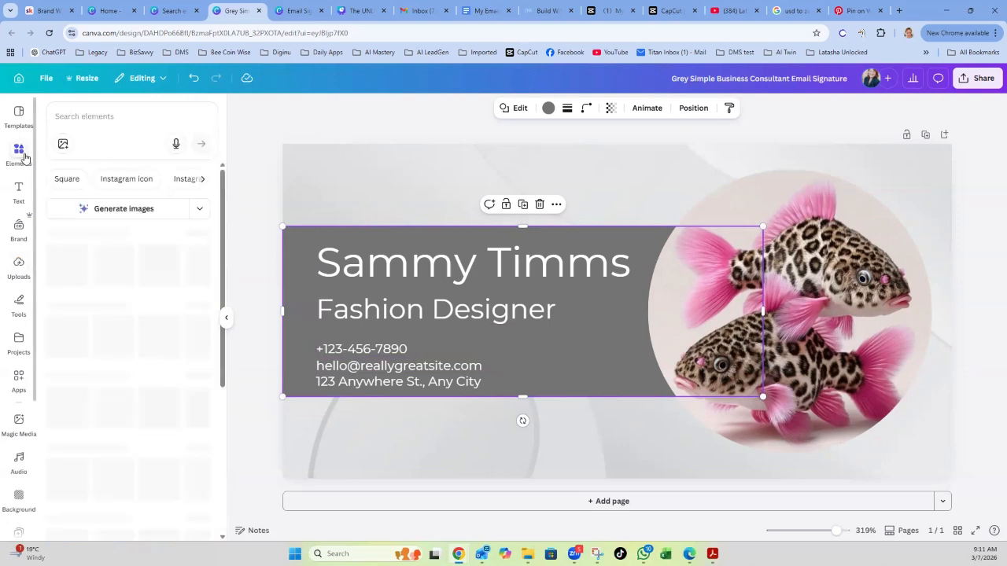
{"action": "left_click", "coordinate": [115, 116]}
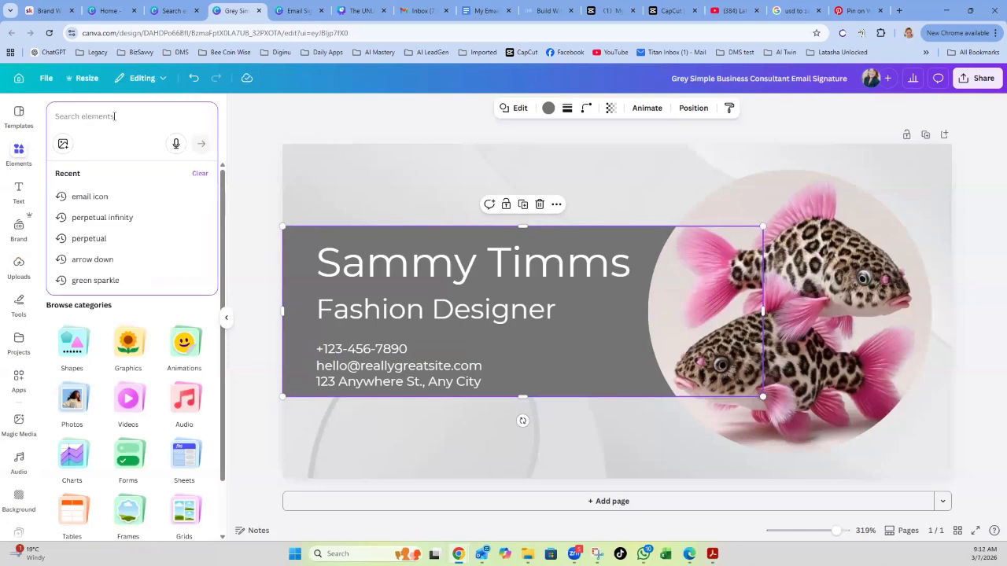
{"action": "type", "text": "p"}
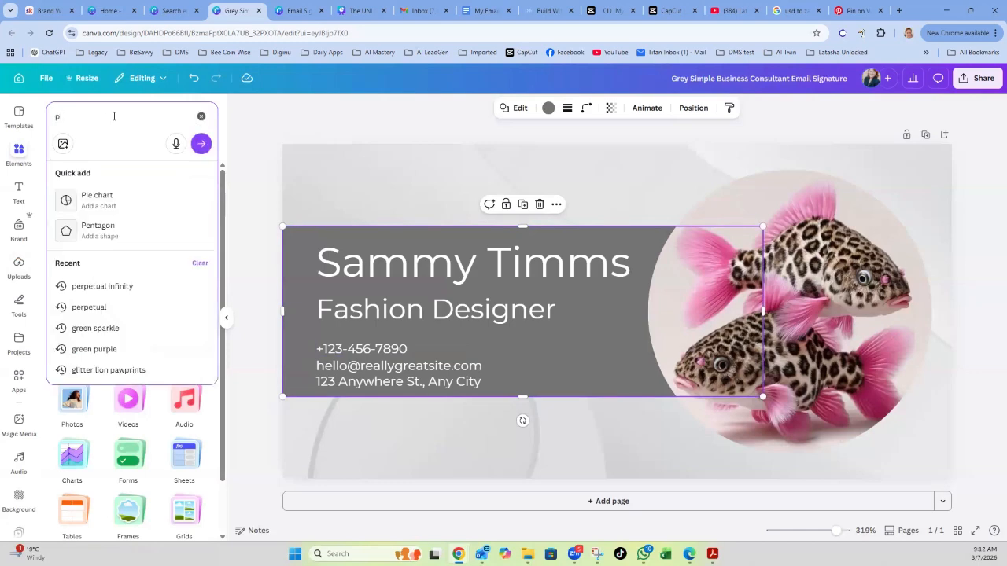
{"action": "left_click", "coordinate": [22, 153]}
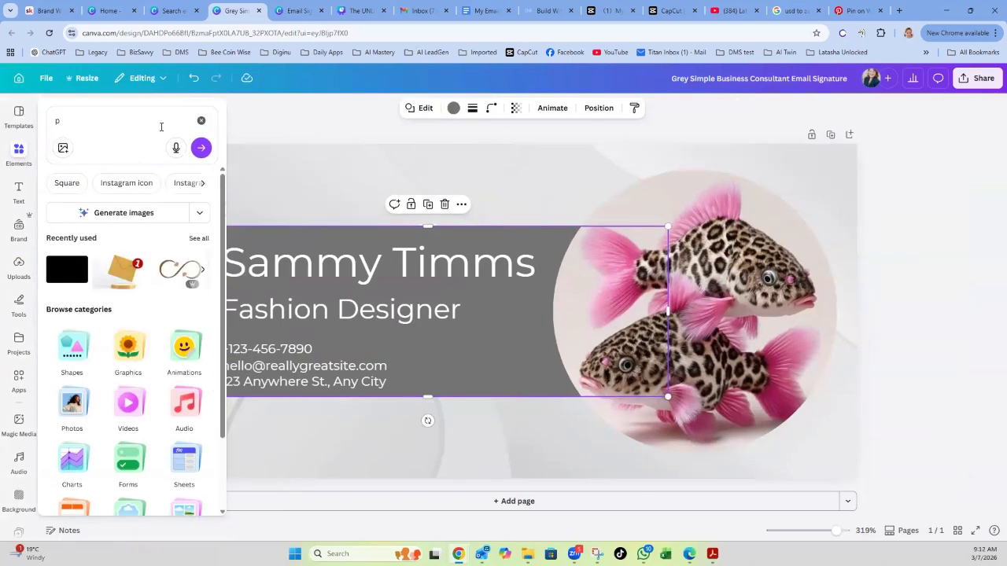
{"action": "left_click", "coordinate": [201, 121]}
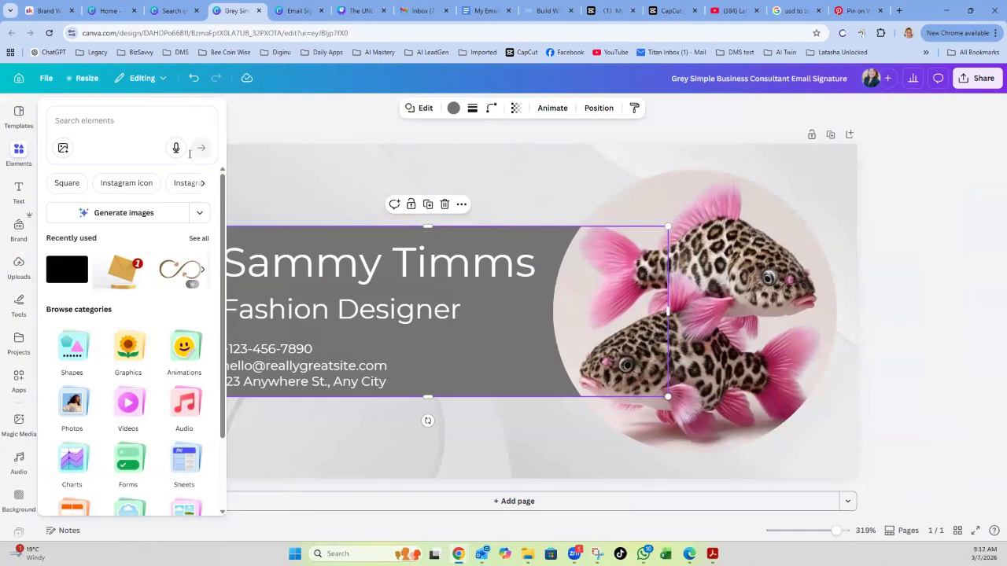
{"action": "left_click", "coordinate": [17, 154]}
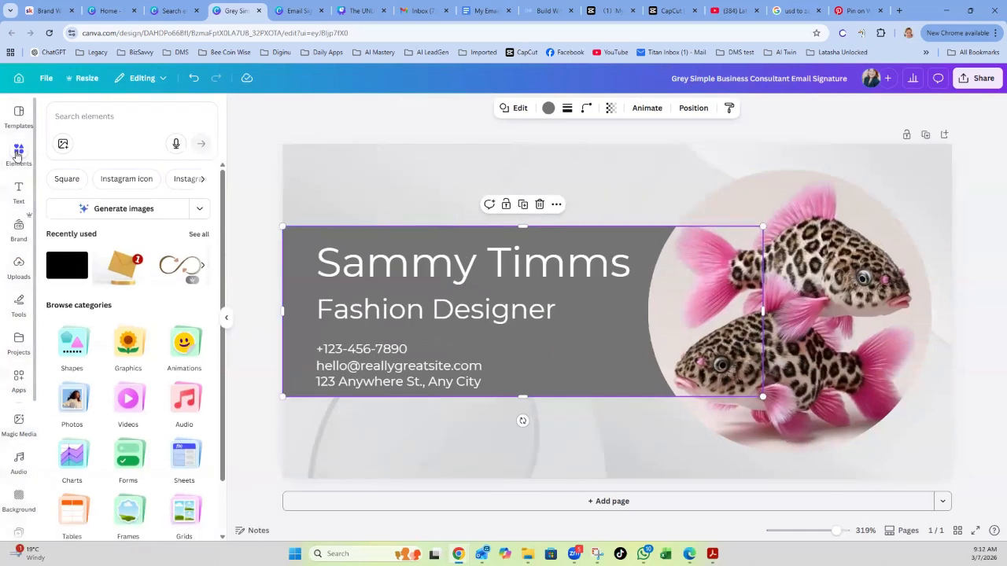
{"action": "left_click", "coordinate": [79, 118]}
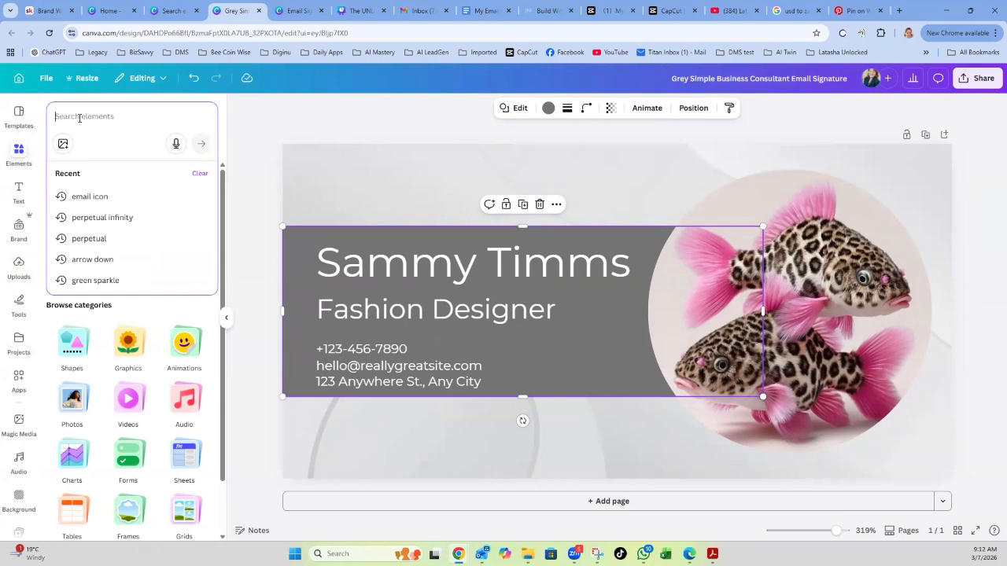
{"action": "left_click", "coordinate": [88, 198]}
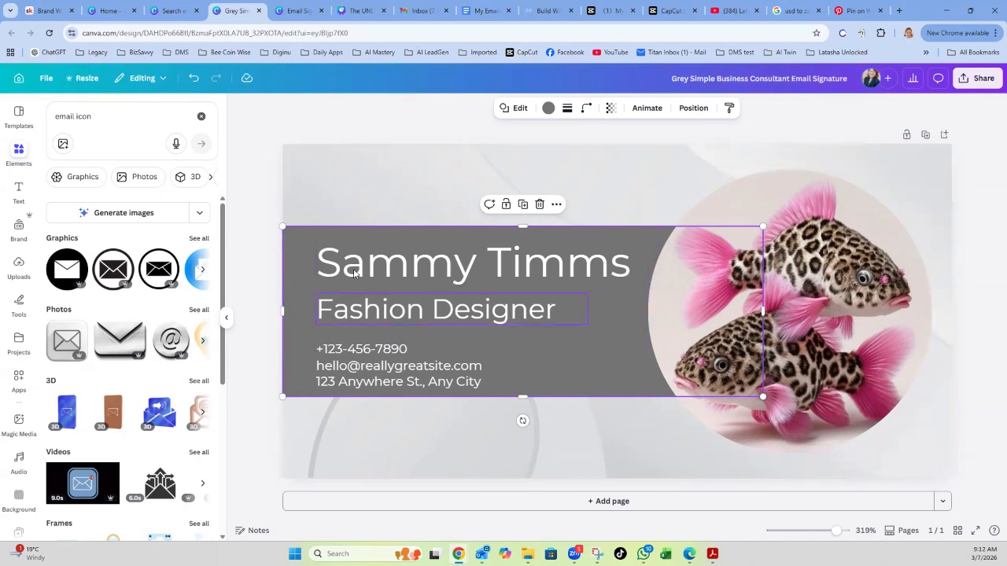
{"action": "scroll", "coordinate": [157, 364], "scroll_direction": "down", "scroll_amount": 1}
{"action": "scroll", "coordinate": [156, 366], "scroll_direction": "down", "scroll_amount": 1}
{"action": "scroll", "coordinate": [181, 315], "scroll_direction": "up", "scroll_amount": 2}
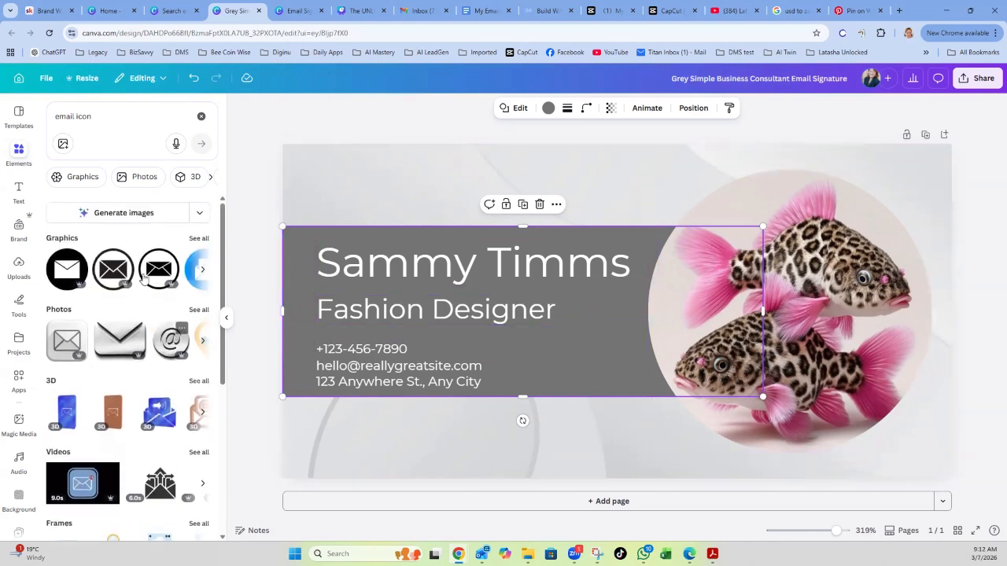
Add the open envelope graphic and move it above the name.
{"action": "left_click", "coordinate": [199, 238]}
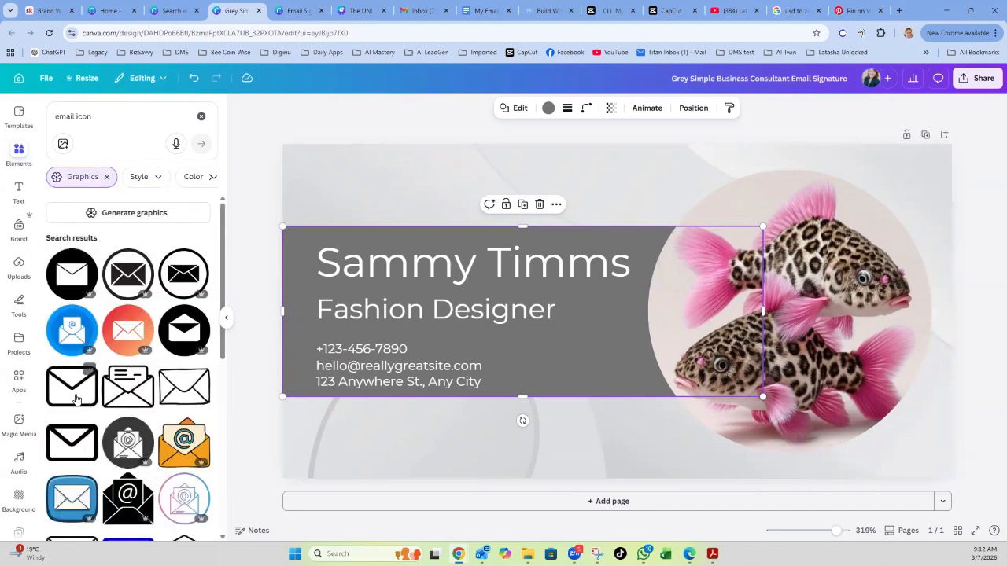
{"action": "left_click", "coordinate": [148, 395]}
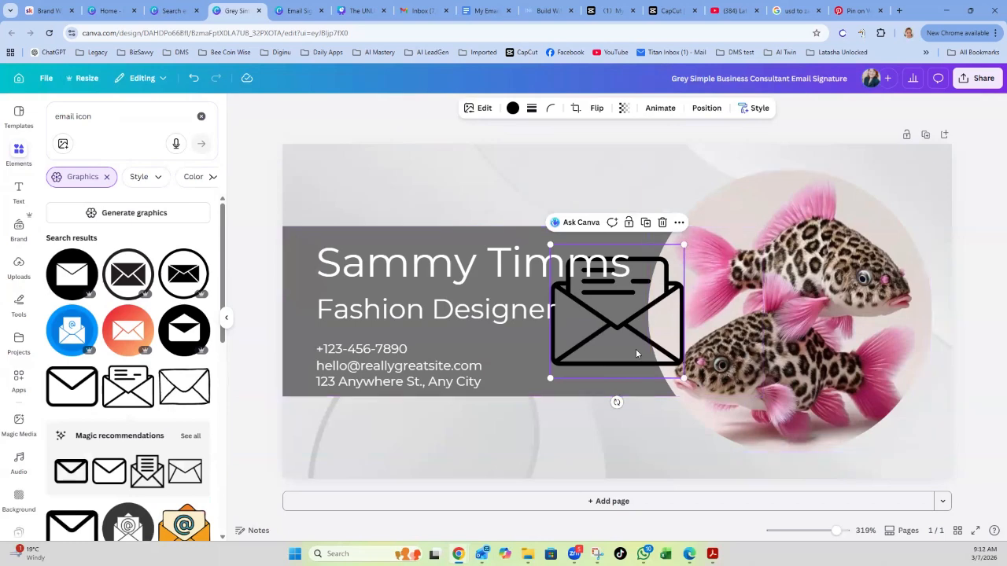
{"action": "left_click_drag", "start_coordinate": [655, 293], "coordinate": [628, 198]}
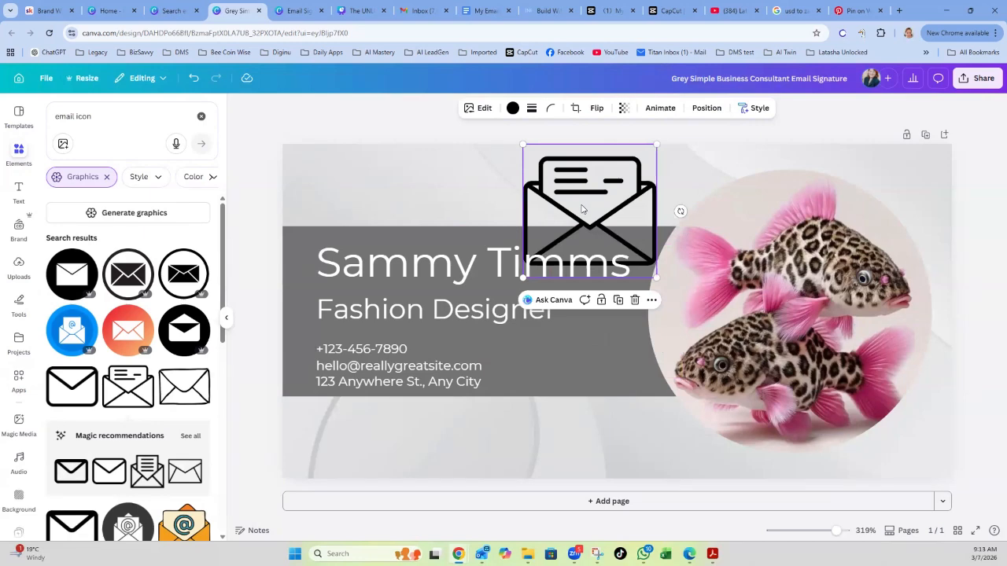
Recolour the envelope a very pale beige from the photo's colour palette.
{"action": "left_click", "coordinate": [512, 108]}
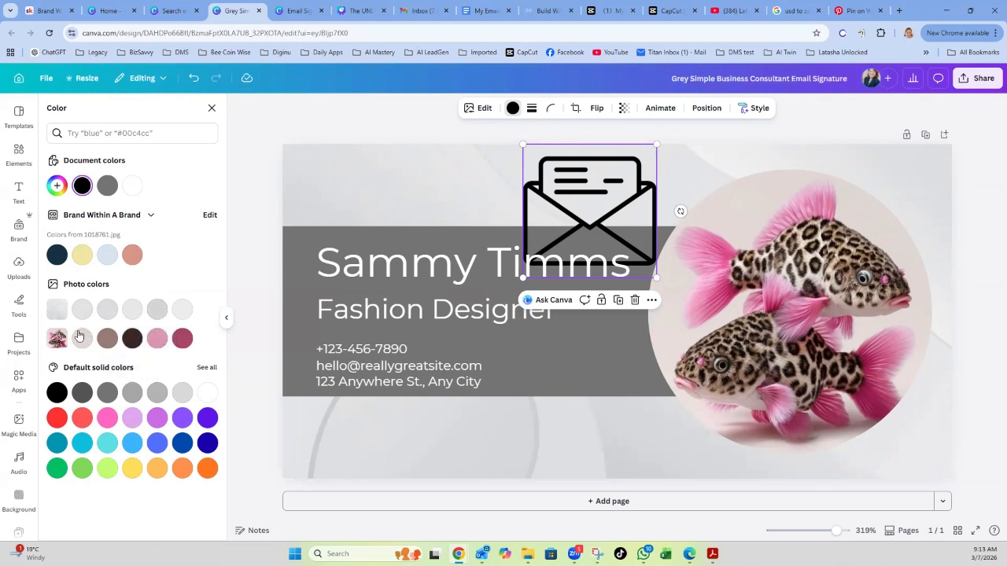
{"action": "left_click", "coordinate": [182, 339]}
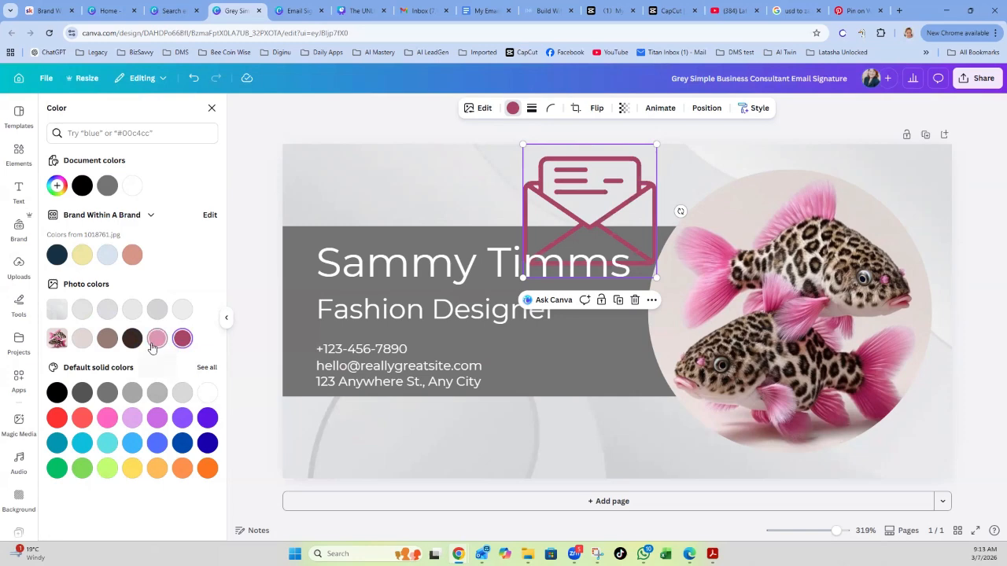
{"action": "left_click", "coordinate": [155, 343]}
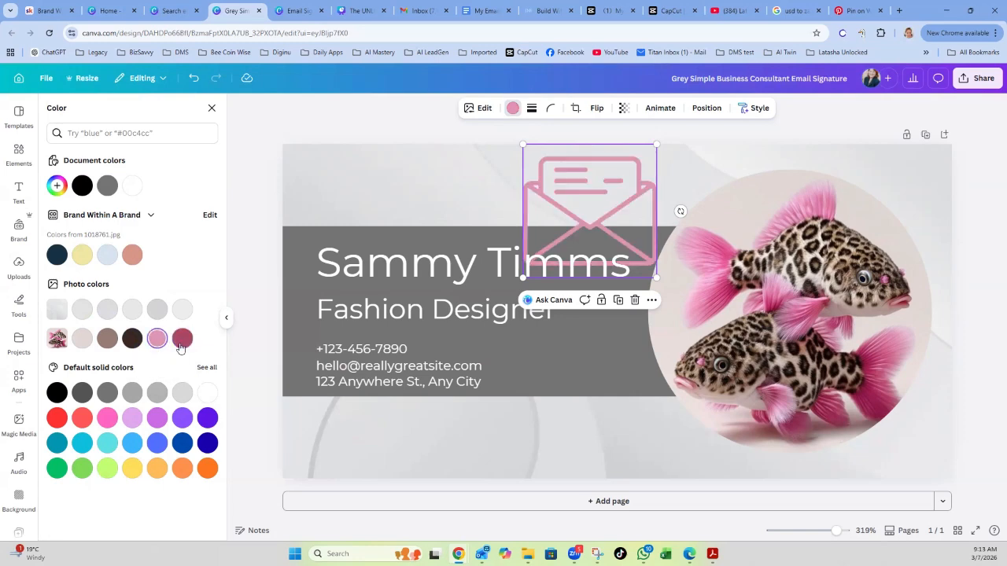
{"action": "left_click", "coordinate": [81, 341]}
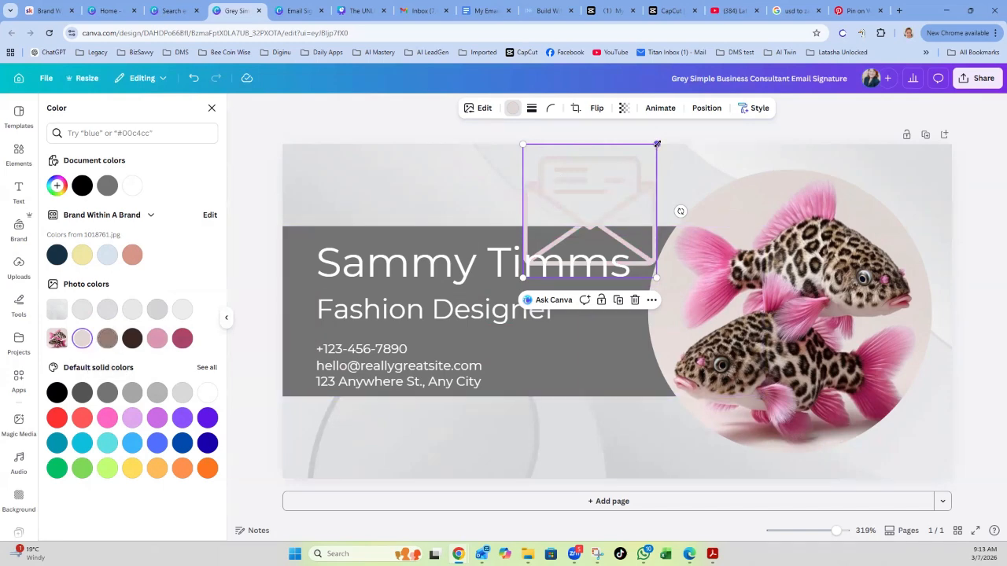
Shrink the envelope to 32×32 and rearrange it and the name on the grey banner.
{"action": "left_click_drag", "start_coordinate": [656, 145], "coordinate": [559, 225]}
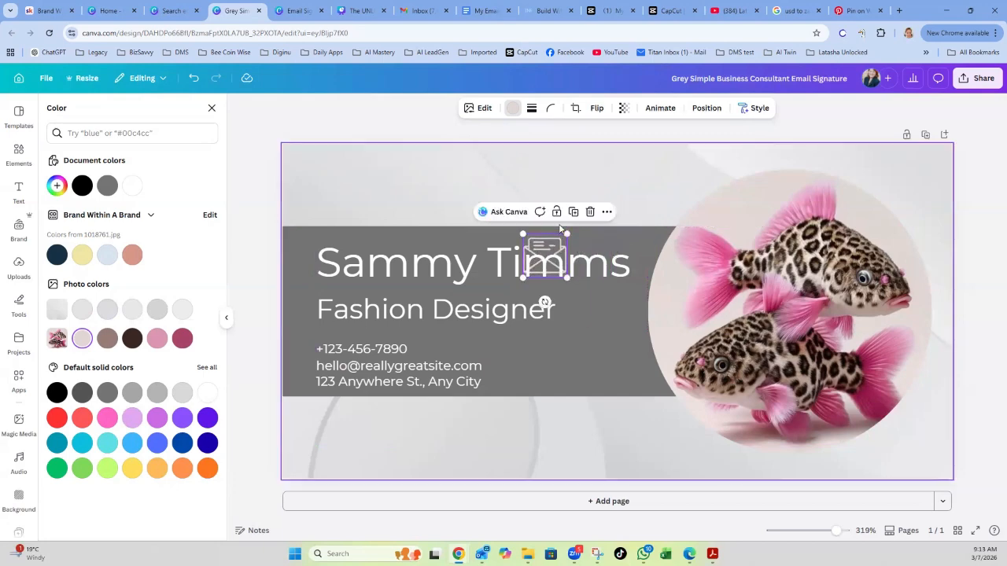
{"action": "left_click", "coordinate": [634, 203]}
{"action": "left_click_drag", "start_coordinate": [553, 247], "coordinate": [558, 202]}
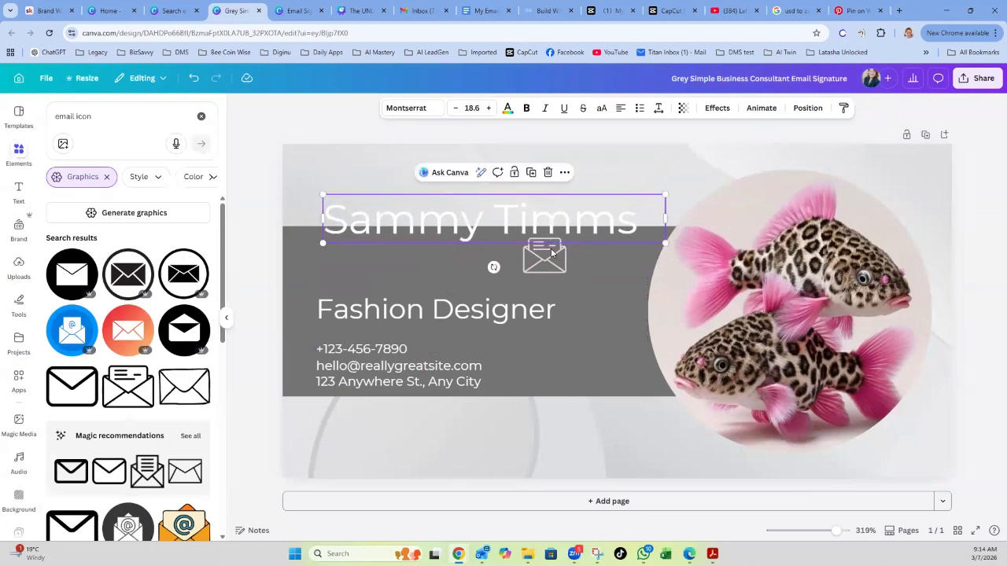
{"action": "left_click", "coordinate": [549, 262]}
{"action": "left_click_drag", "start_coordinate": [457, 230], "coordinate": [439, 268]}
{"action": "key", "text": "ctrl+z"}
{"action": "left_click_drag", "start_coordinate": [549, 256], "coordinate": [620, 338]}
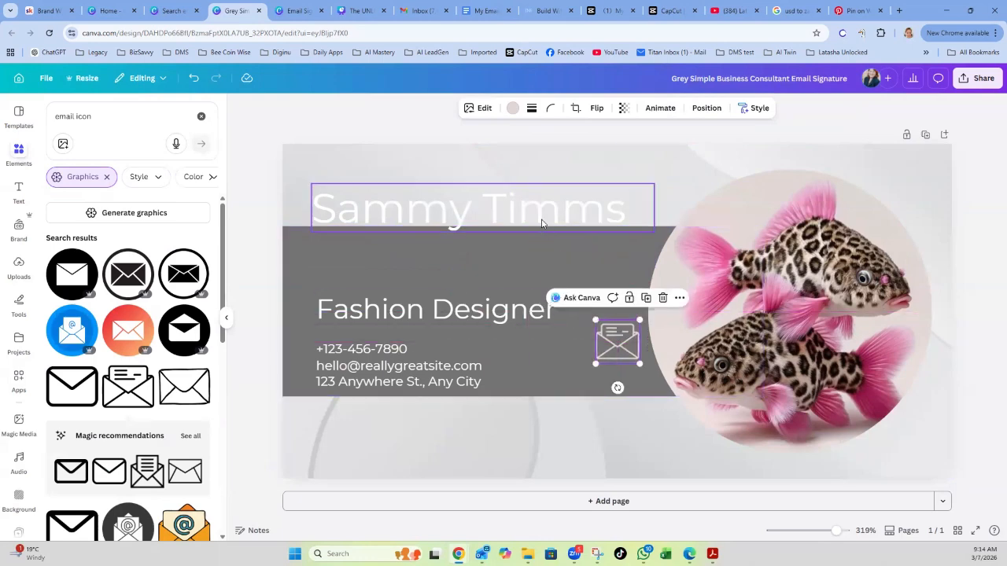
{"action": "left_click_drag", "start_coordinate": [543, 224], "coordinate": [537, 273]}
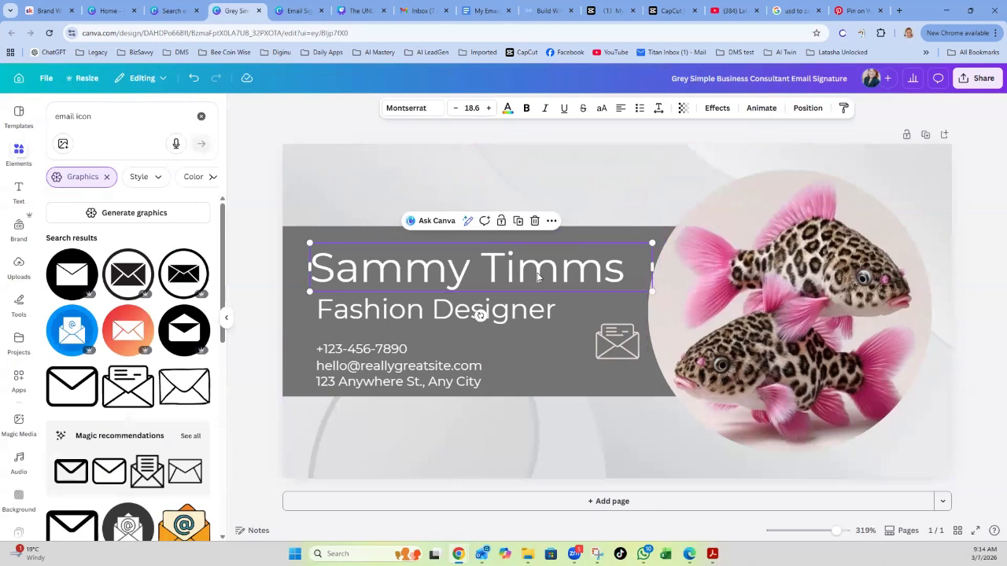
Shrink the envelope to about 11×11 and place it beside the email address line.
{"action": "left_click", "coordinate": [612, 343]}
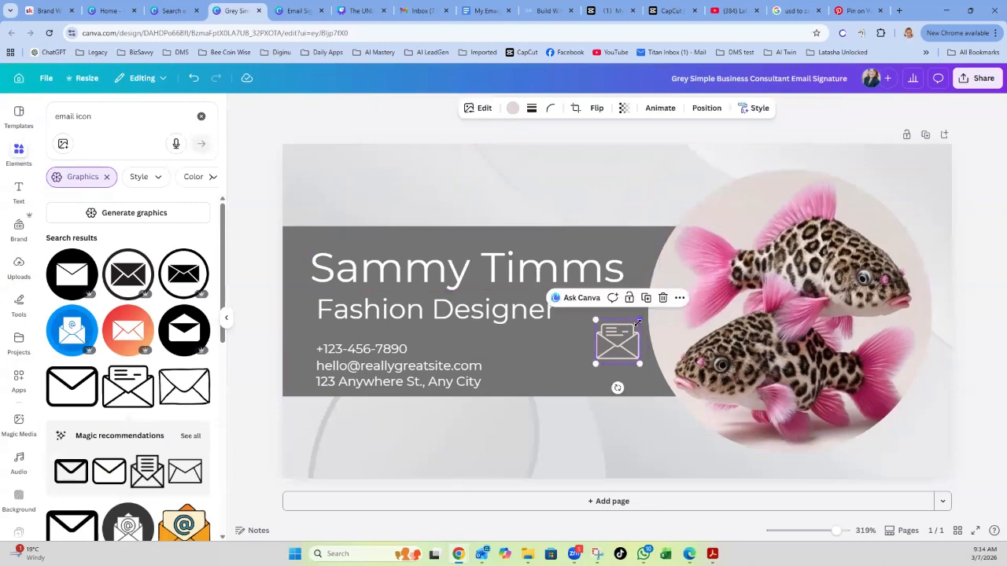
{"action": "left_click_drag", "start_coordinate": [639, 318], "coordinate": [612, 344]}
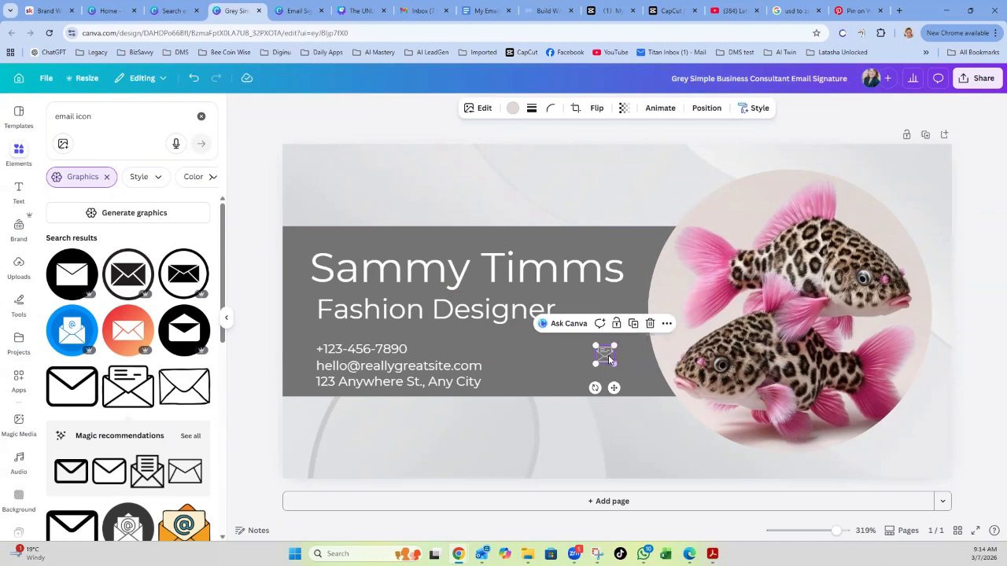
{"action": "left_click", "coordinate": [620, 368]}
{"action": "left_click", "coordinate": [604, 357]}
{"action": "left_click_drag", "start_coordinate": [615, 387], "coordinate": [312, 400]}
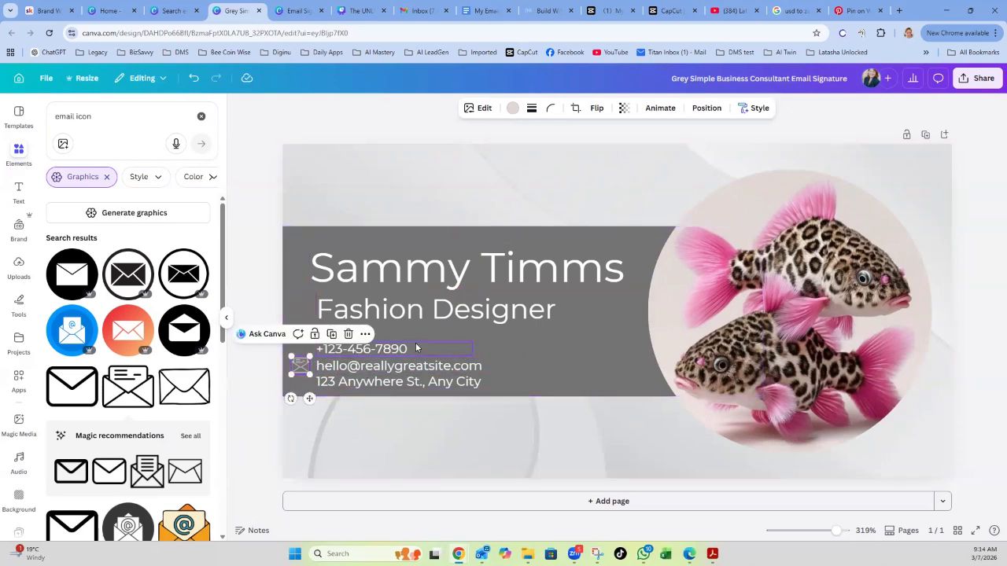
Search elements for 'phone icon' and add the circled black phone graphic.
{"action": "left_click", "coordinate": [585, 372]}
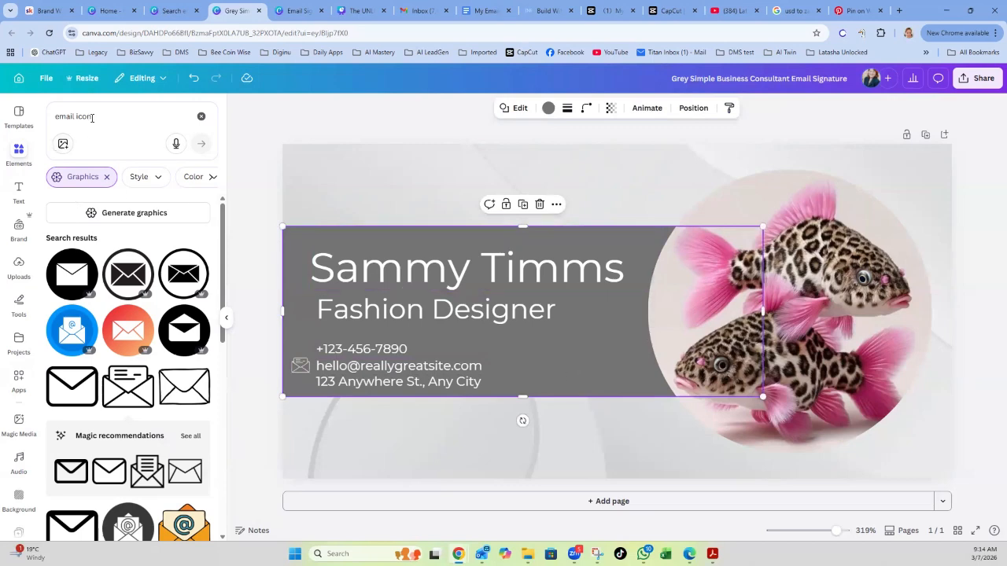
{"action": "left_click_drag", "start_coordinate": [73, 117], "coordinate": [45, 121]}
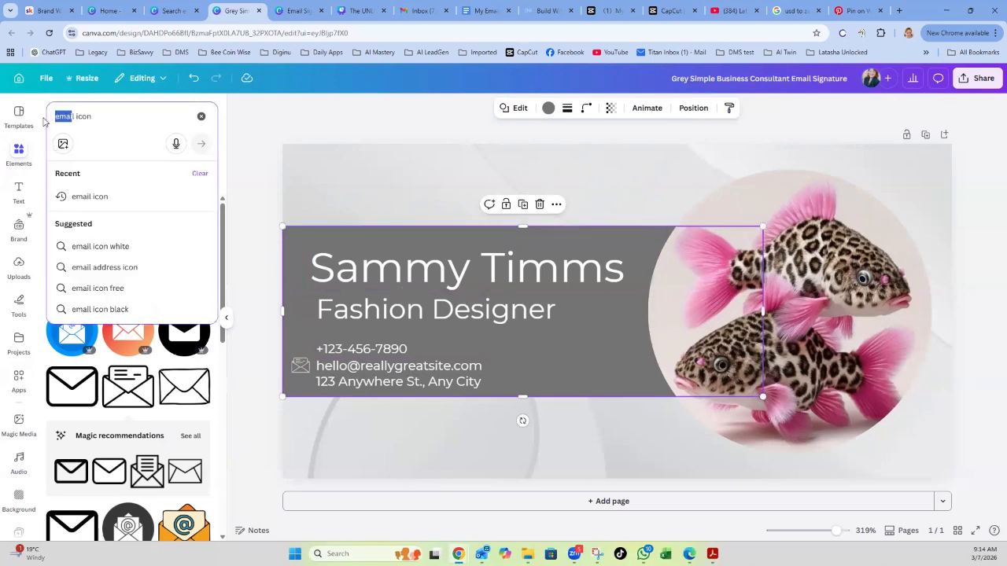
{"action": "key", "text": "BackSpace"}
{"action": "key", "text": "Delete"}
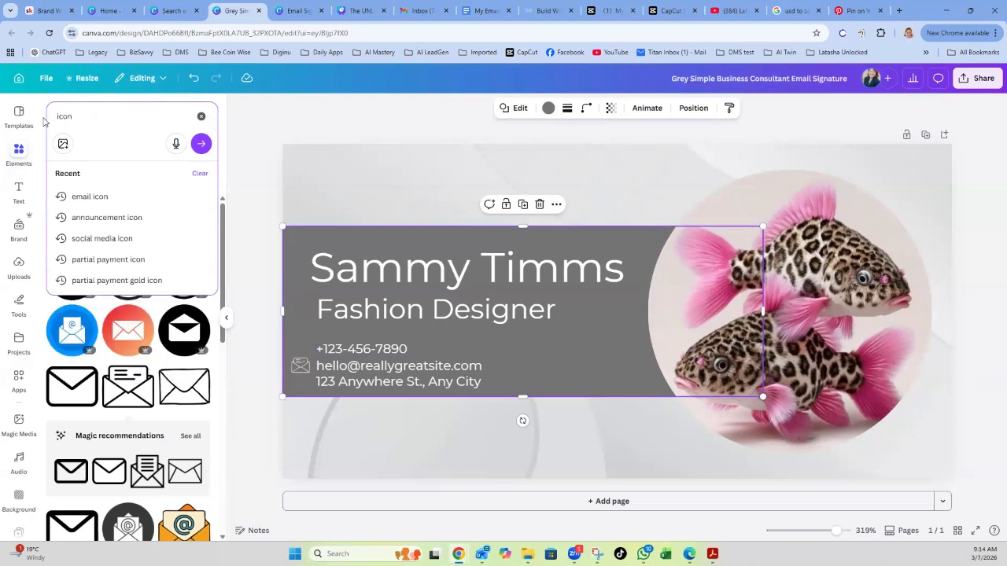
{"action": "type", "text": "phone"}
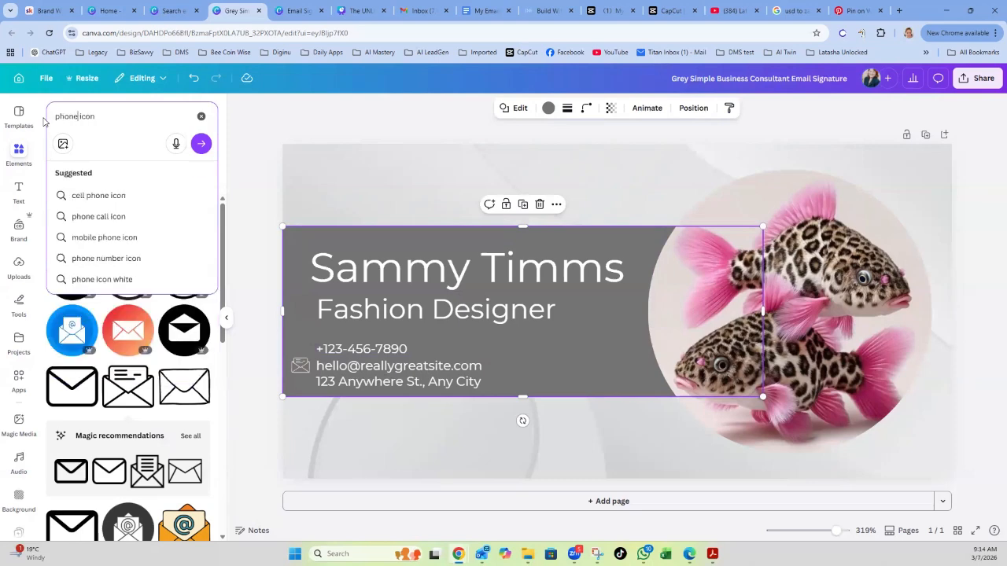
{"action": "key", "text": "Return"}
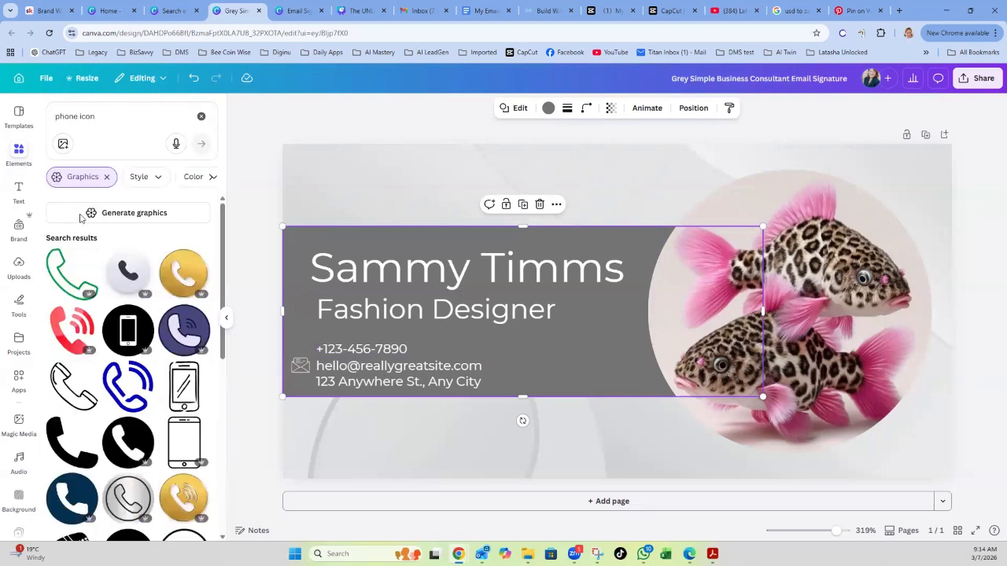
{"action": "scroll", "coordinate": [147, 351], "scroll_direction": "down", "scroll_amount": 3}
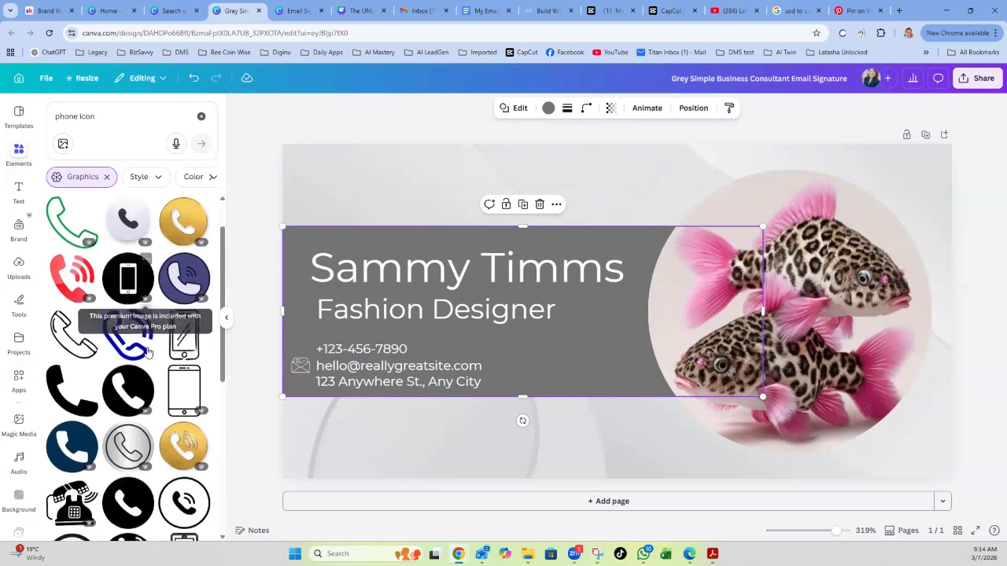
{"action": "scroll", "coordinate": [147, 351], "scroll_direction": "down", "scroll_amount": 1}
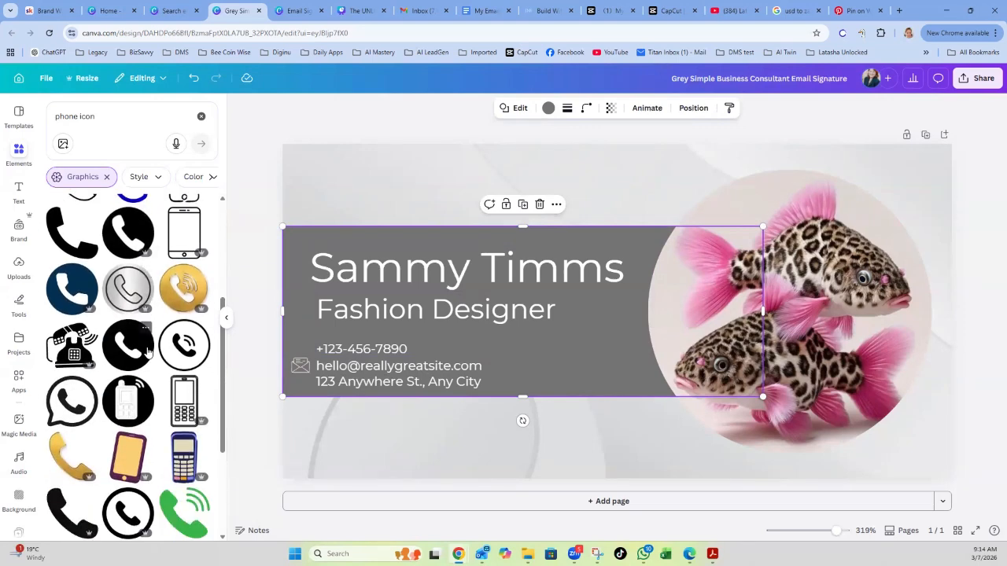
{"action": "scroll", "coordinate": [147, 352], "scroll_direction": "down", "scroll_amount": 3}
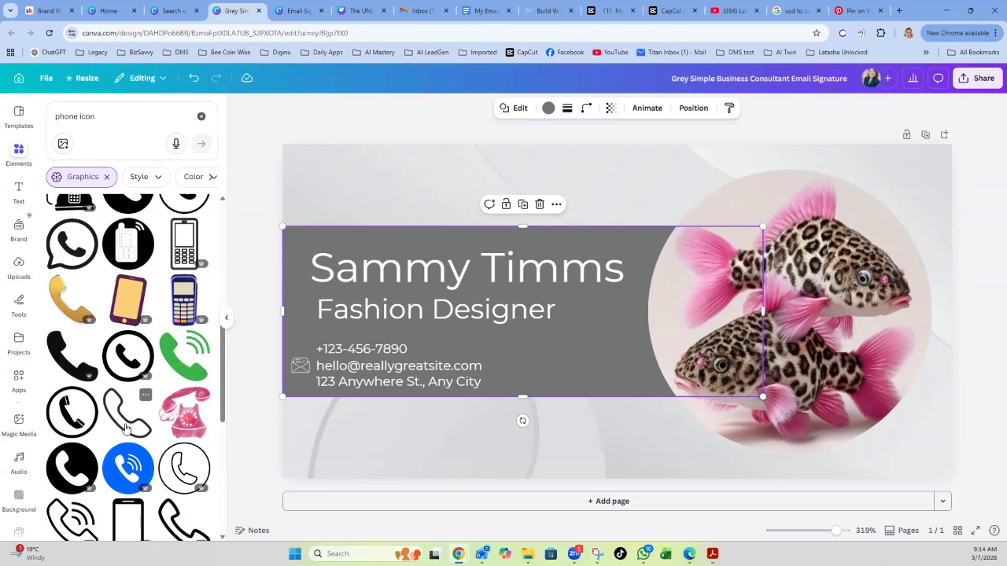
{"action": "scroll", "coordinate": [126, 428], "scroll_direction": "down", "scroll_amount": 1}
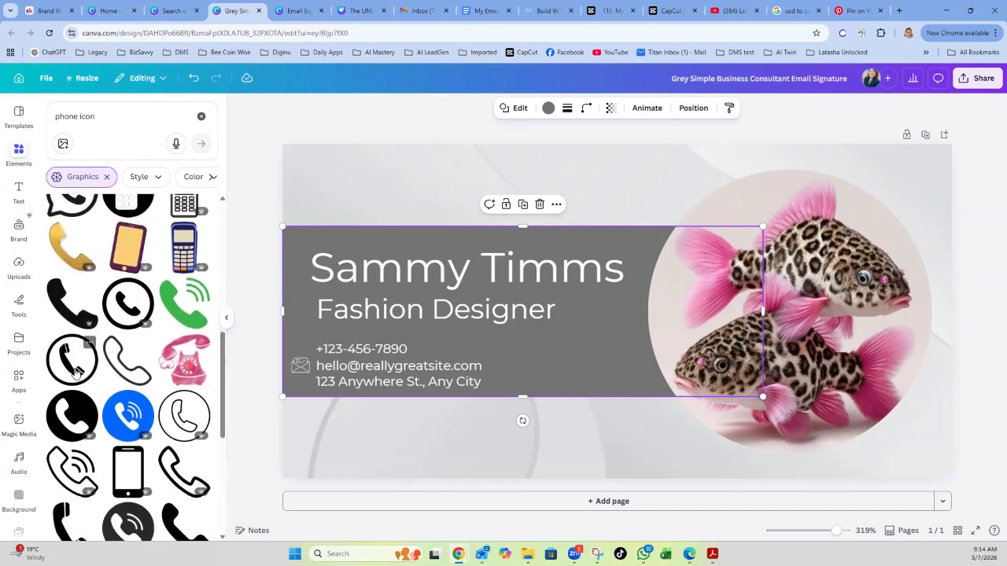
{"action": "left_click", "coordinate": [75, 372]}
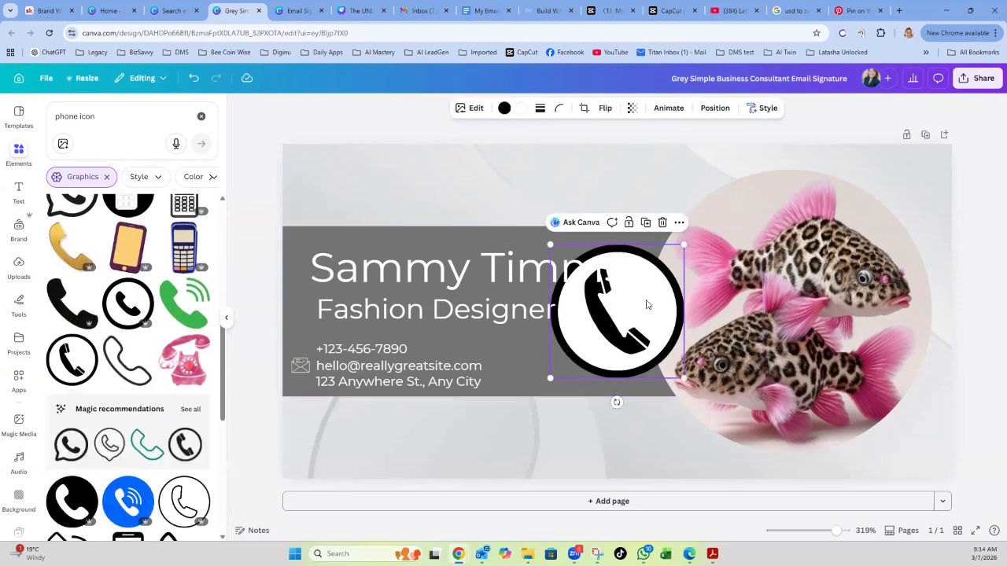
Recolour the phone icon Light red #e2d8d6 and shrink it to 44×44 above the name.
{"action": "left_click_drag", "start_coordinate": [646, 304], "coordinate": [691, 200]}
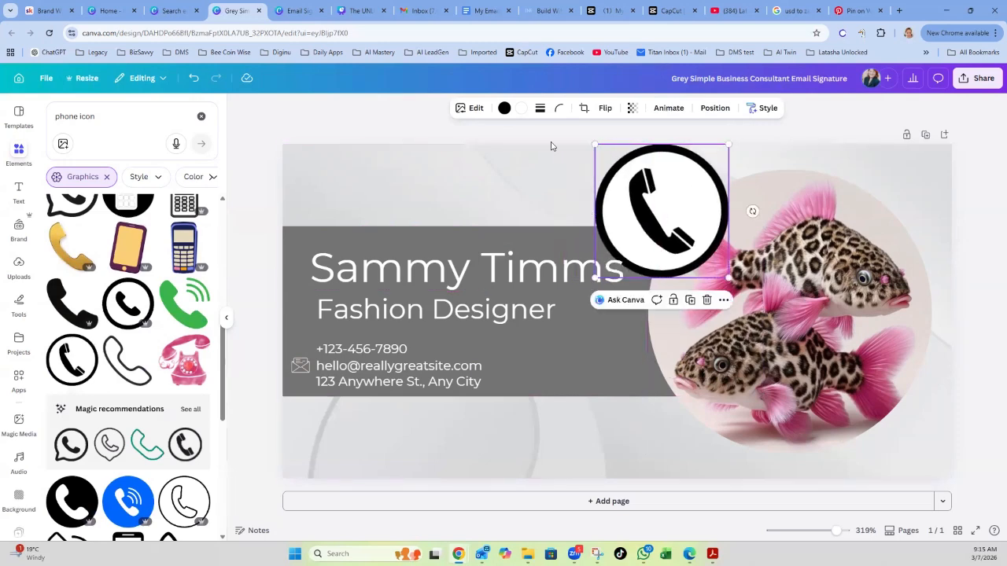
{"action": "left_click", "coordinate": [504, 110]}
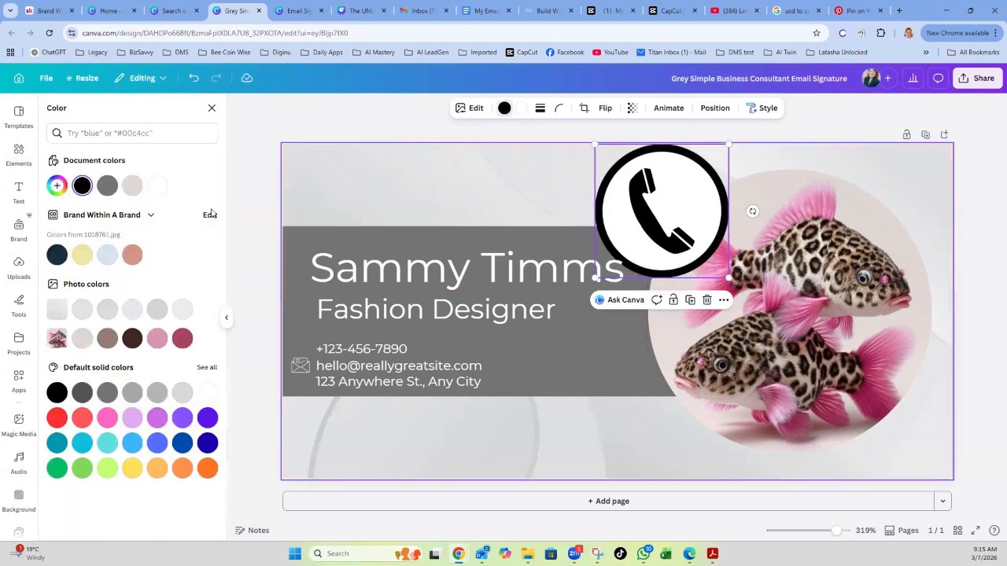
{"action": "left_click", "coordinate": [83, 346]}
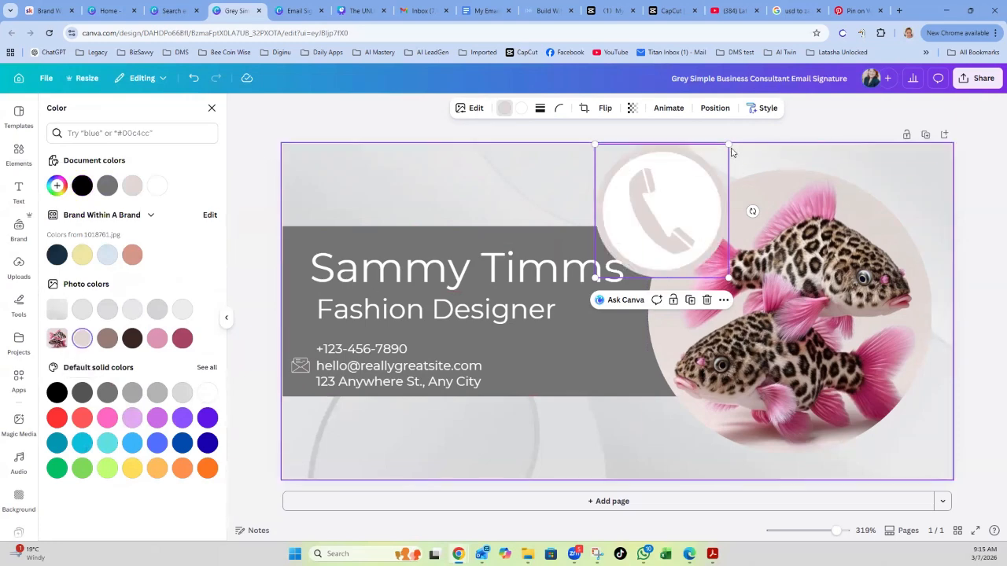
{"action": "left_click_drag", "start_coordinate": [716, 148], "coordinate": [664, 198]}
{"action": "left_click_drag", "start_coordinate": [621, 230], "coordinate": [623, 188]}
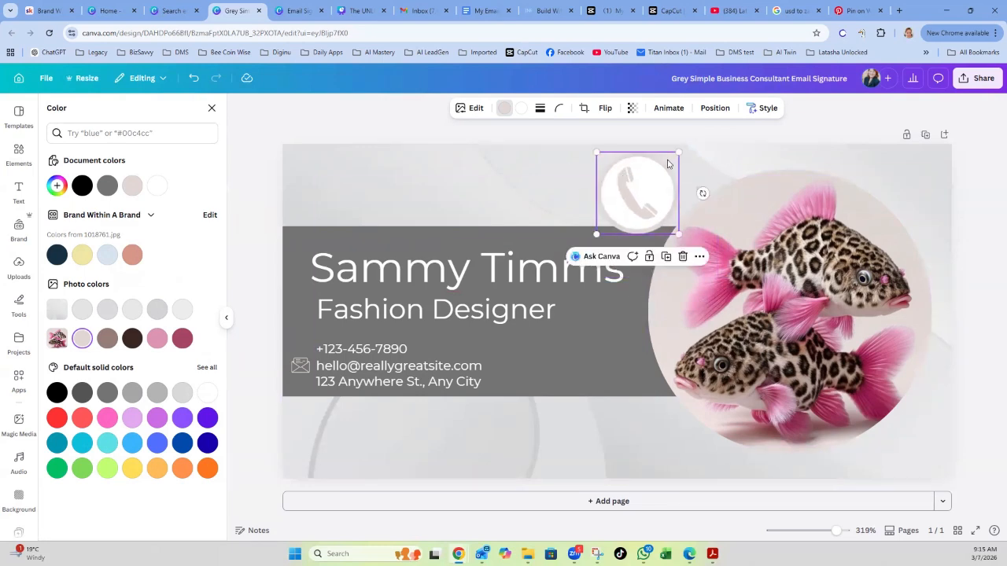
{"action": "left_click_drag", "start_coordinate": [674, 158], "coordinate": [617, 195]}
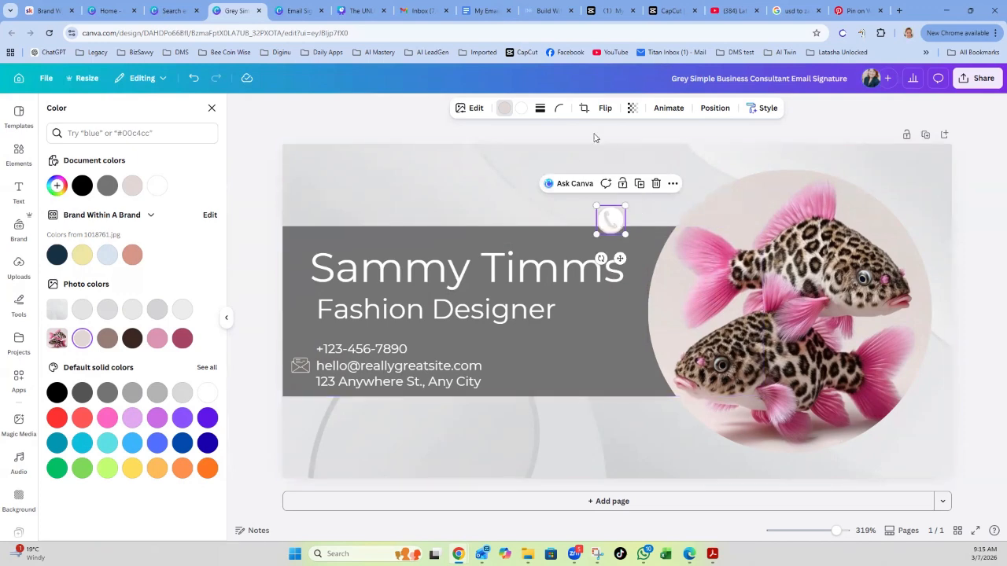
{"action": "left_click", "coordinate": [696, 137]}
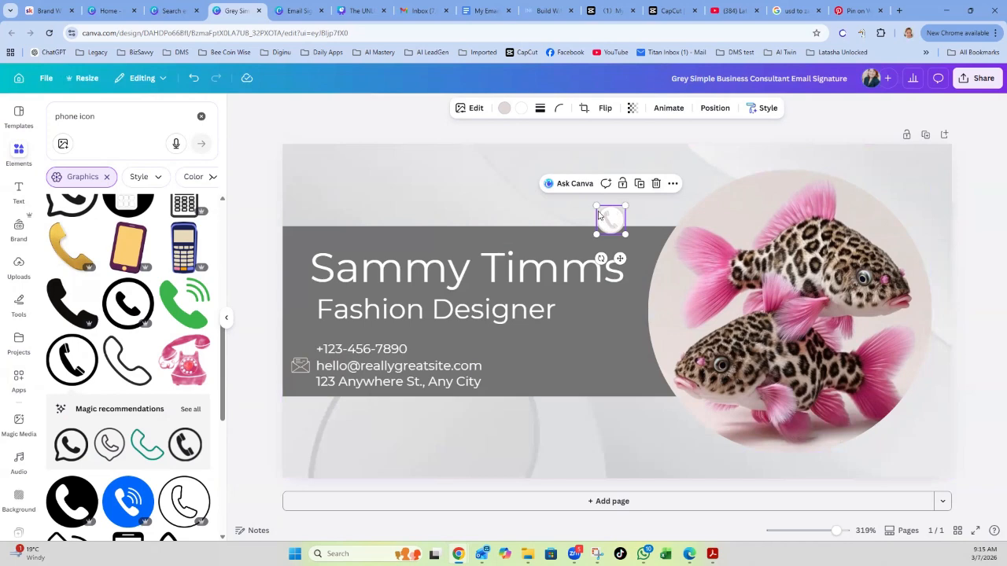
Delete the circled phone icon, then add an outline phone graphic and move it near the top.
{"action": "left_click", "coordinate": [656, 185]}
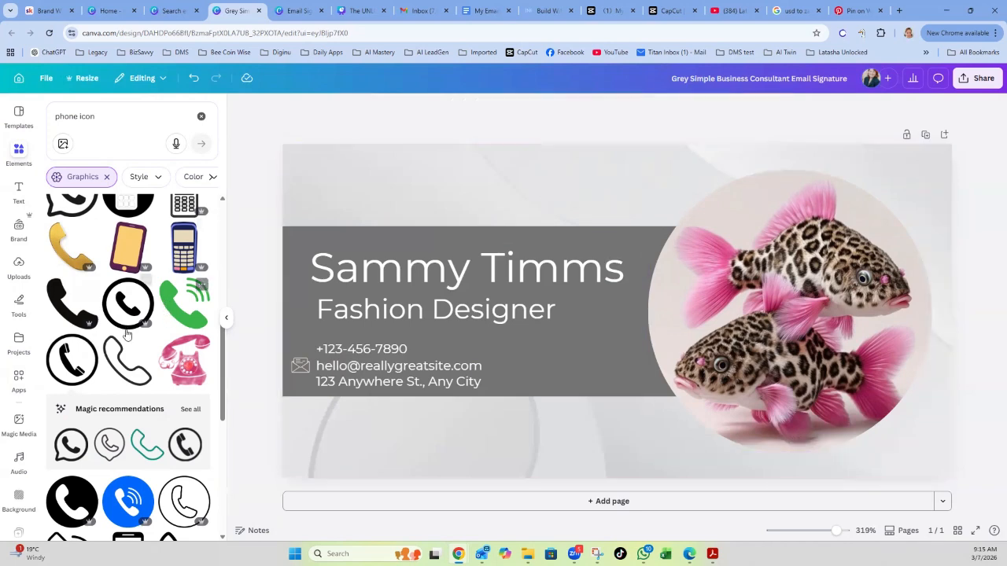
{"action": "scroll", "coordinate": [130, 351], "scroll_direction": "down", "scroll_amount": 4}
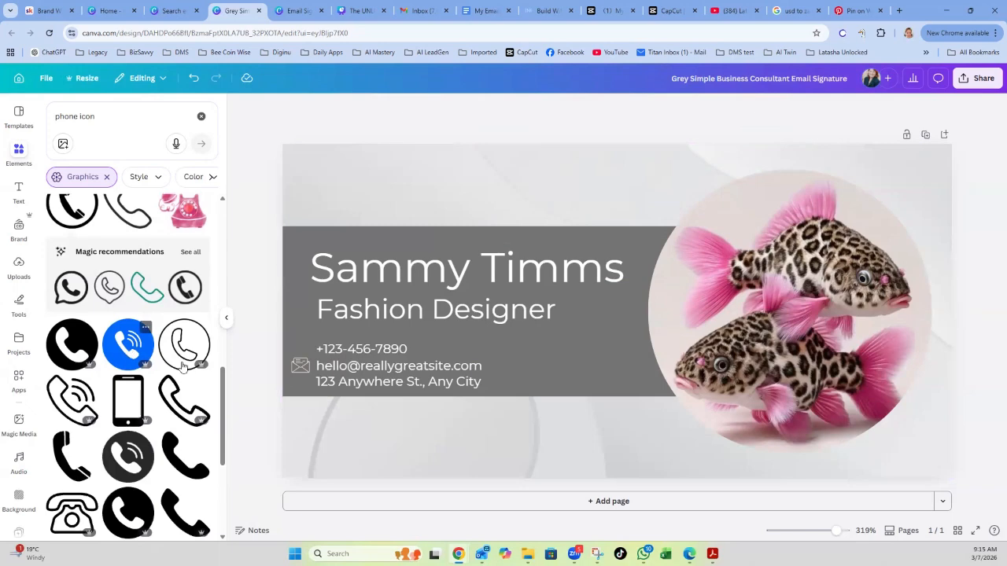
{"action": "scroll", "coordinate": [167, 347], "scroll_direction": "up", "scroll_amount": 3}
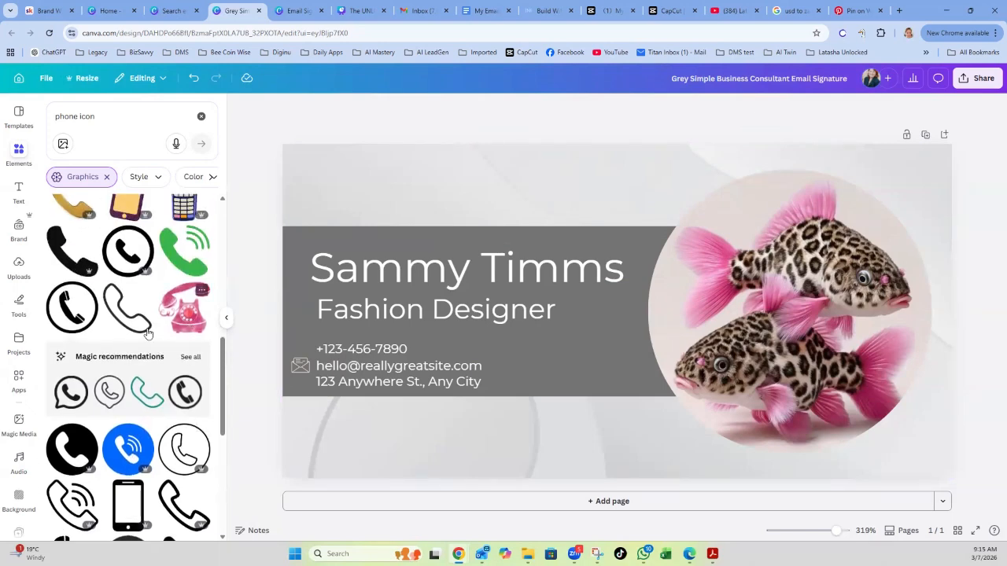
{"action": "scroll", "coordinate": [148, 336], "scroll_direction": "up", "scroll_amount": 5}
{"action": "scroll", "coordinate": [146, 332], "scroll_direction": "up", "scroll_amount": 3}
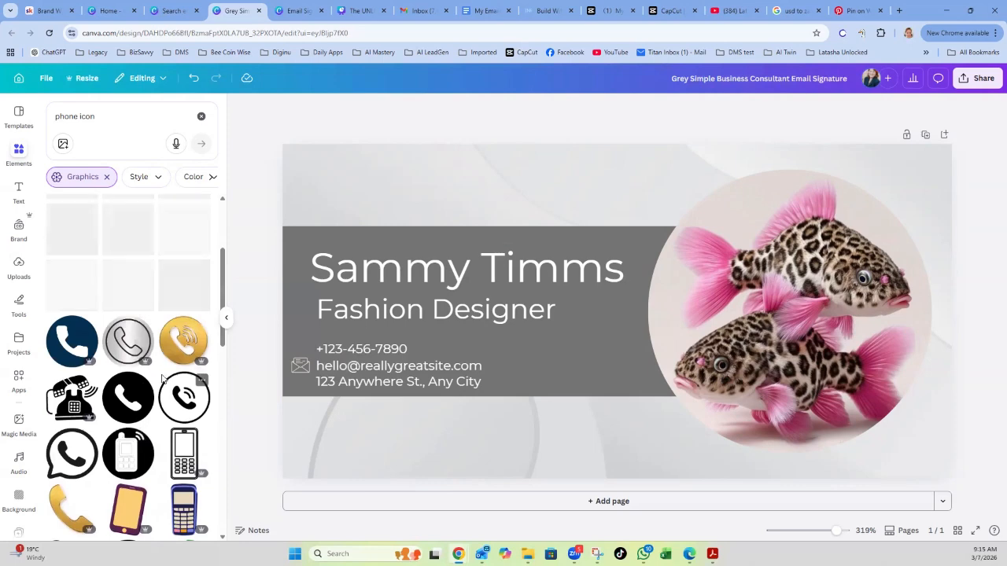
{"action": "scroll", "coordinate": [126, 385], "scroll_direction": "down", "scroll_amount": 1}
{"action": "scroll", "coordinate": [123, 396], "scroll_direction": "up", "scroll_amount": 4}
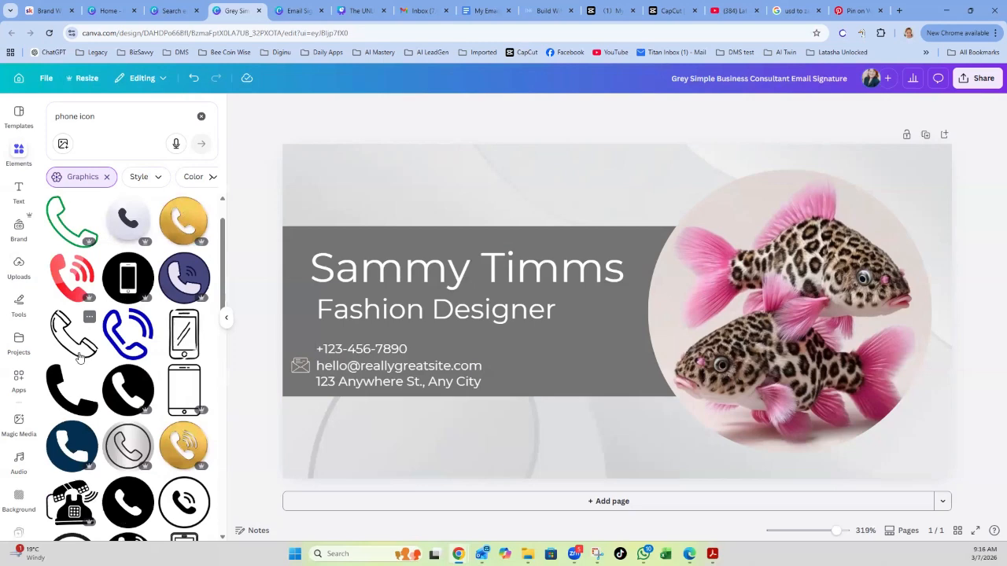
{"action": "left_click", "coordinate": [79, 356]}
{"action": "left_click_drag", "start_coordinate": [594, 330], "coordinate": [622, 225]}
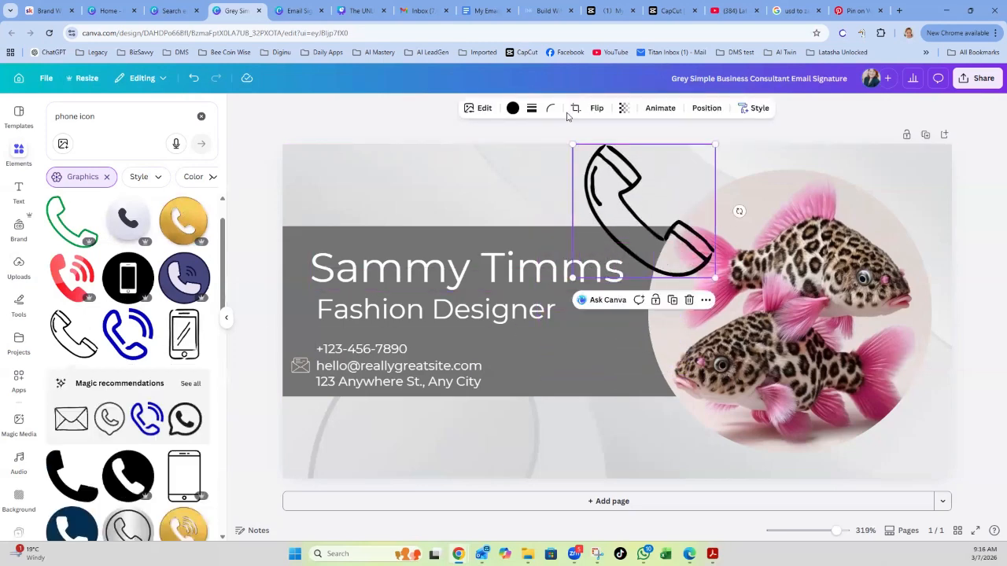
Tint the outline phone light pink, shrink it, and place it left of the phone number.
{"action": "left_click", "coordinate": [512, 108]}
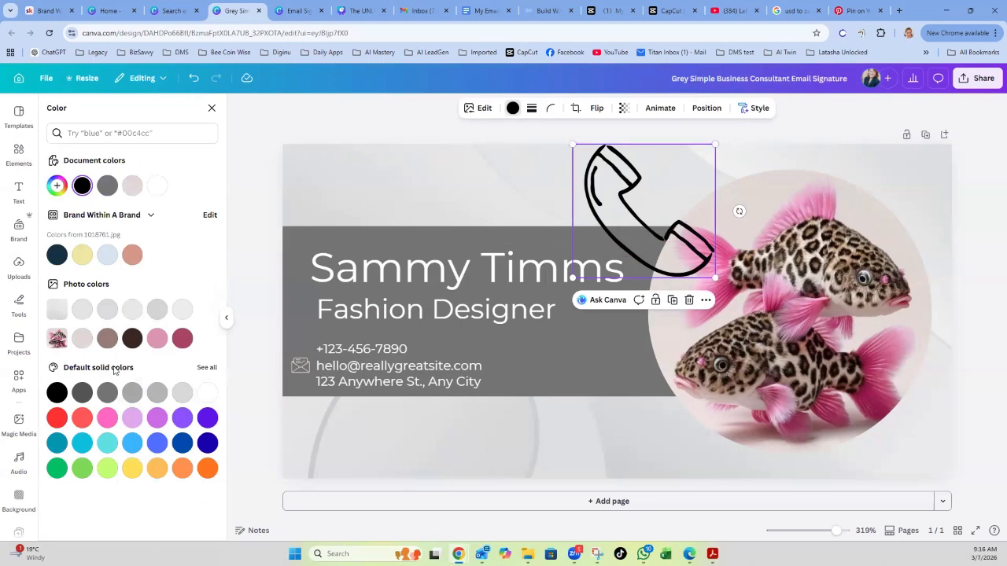
{"action": "left_click", "coordinate": [82, 339]}
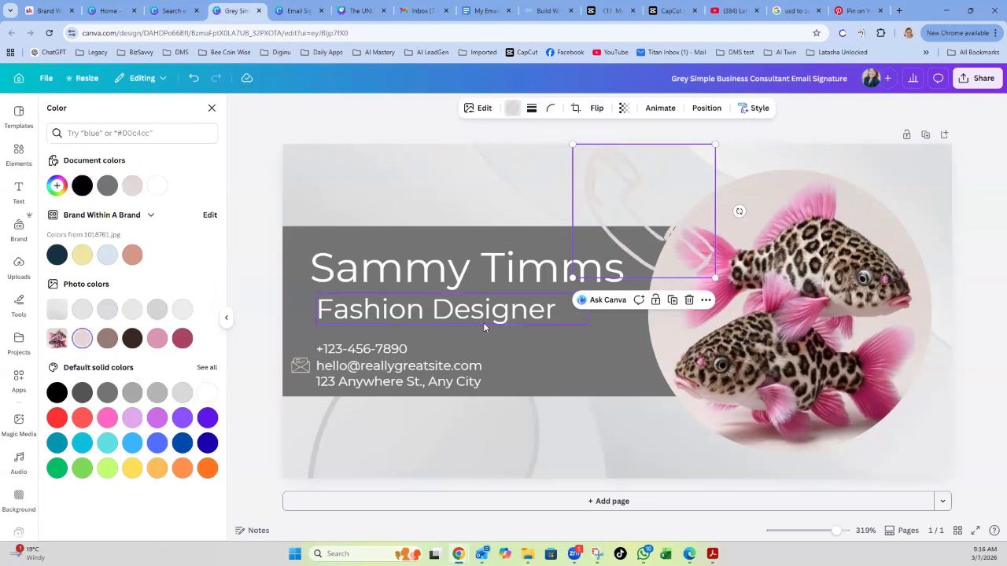
{"action": "left_click_drag", "start_coordinate": [714, 143], "coordinate": [607, 219]}
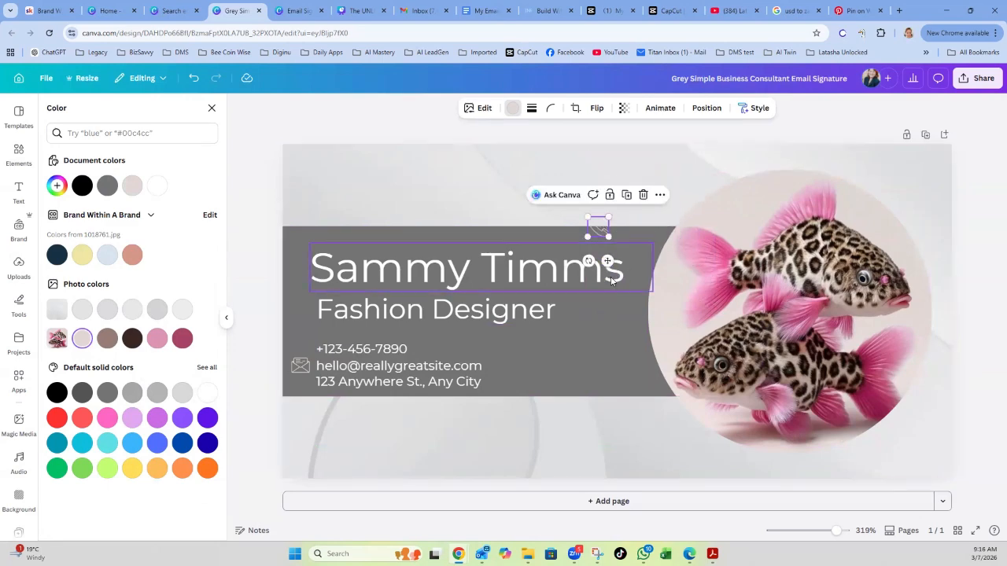
{"action": "left_click_drag", "start_coordinate": [606, 260], "coordinate": [305, 375]}
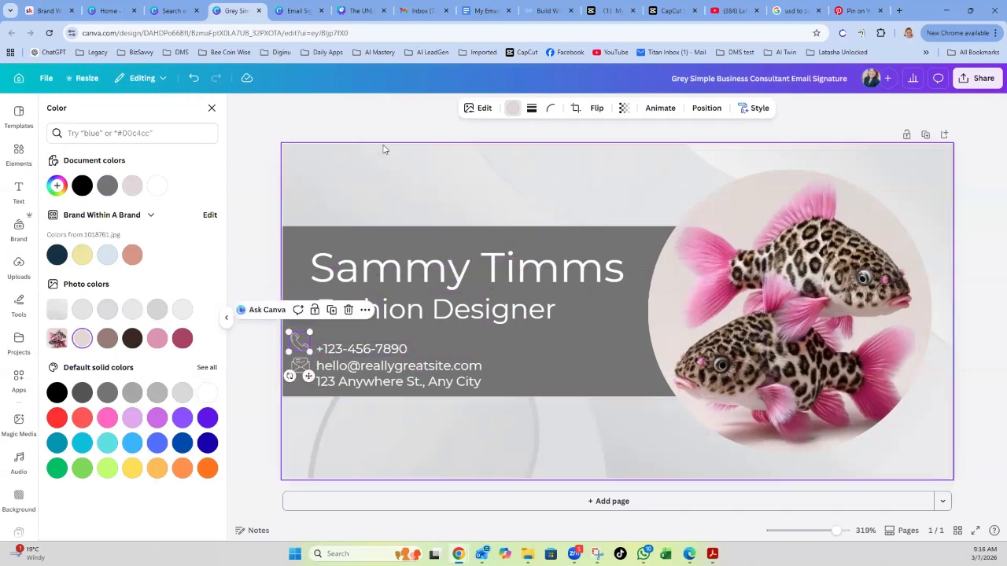
{"action": "left_click", "coordinate": [181, 131]}
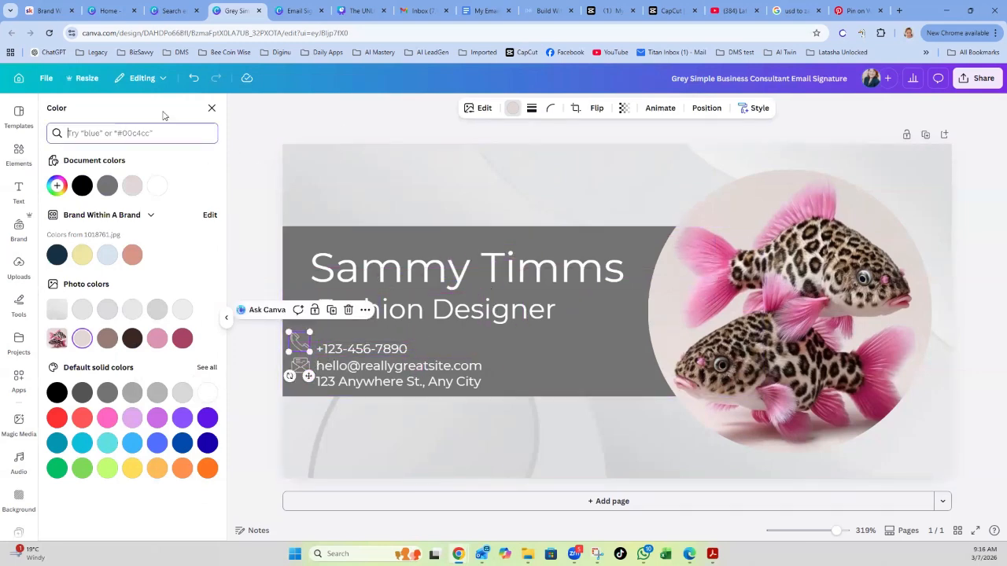
Change the Elements search from phone to 'address icon'.
{"action": "left_click", "coordinate": [211, 107]}
{"action": "left_click", "coordinate": [111, 115]}
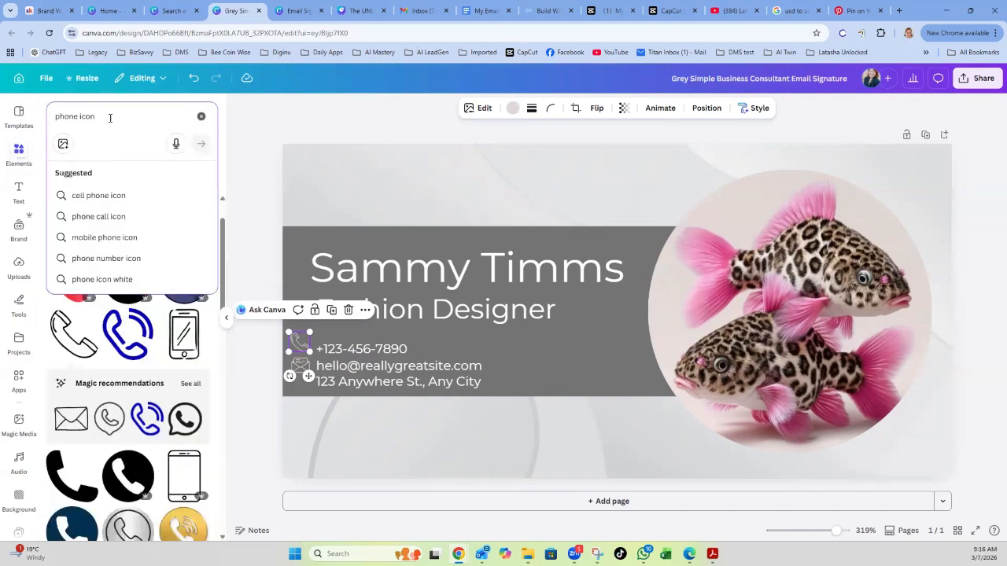
{"action": "left_click_drag", "start_coordinate": [78, 115], "coordinate": [50, 115]}
{"action": "type", "text": "adre"}
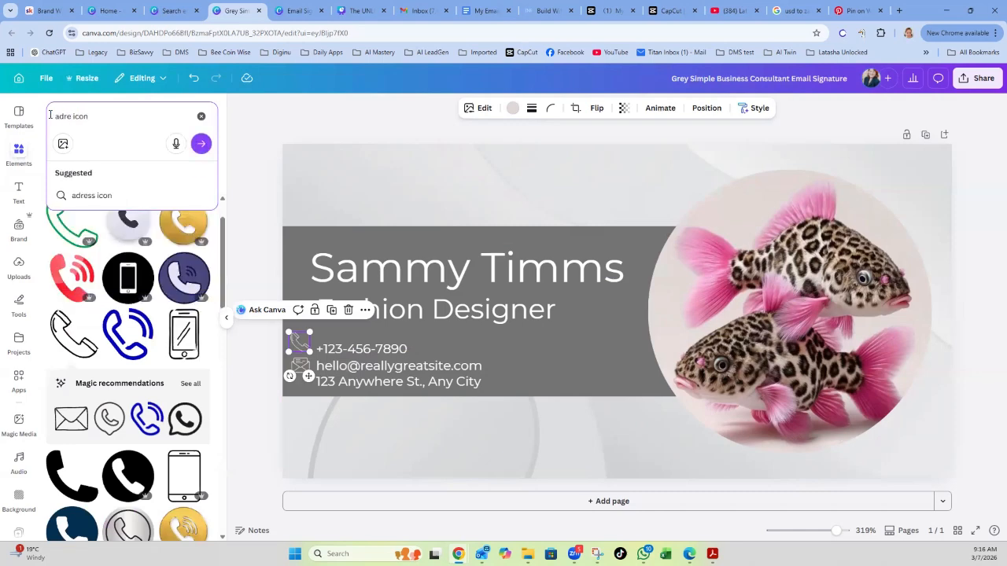
{"action": "type", "text": "ss"}
{"action": "key", "text": "BackSpace"}
{"action": "key", "text": "BackSpace"}
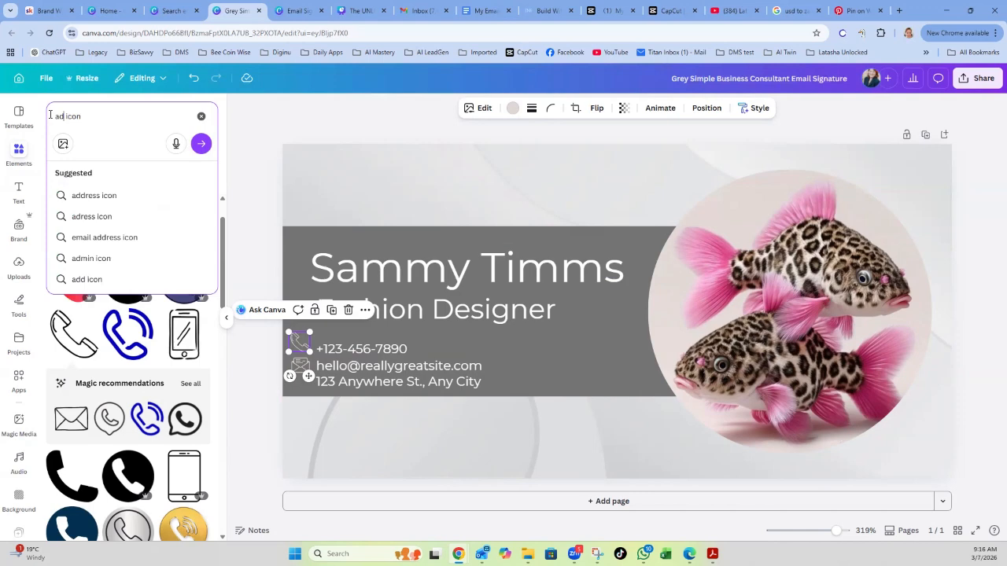
{"action": "type", "text": "dre"}
{"action": "type", "text": "ss"}
{"action": "key", "text": "Return"}
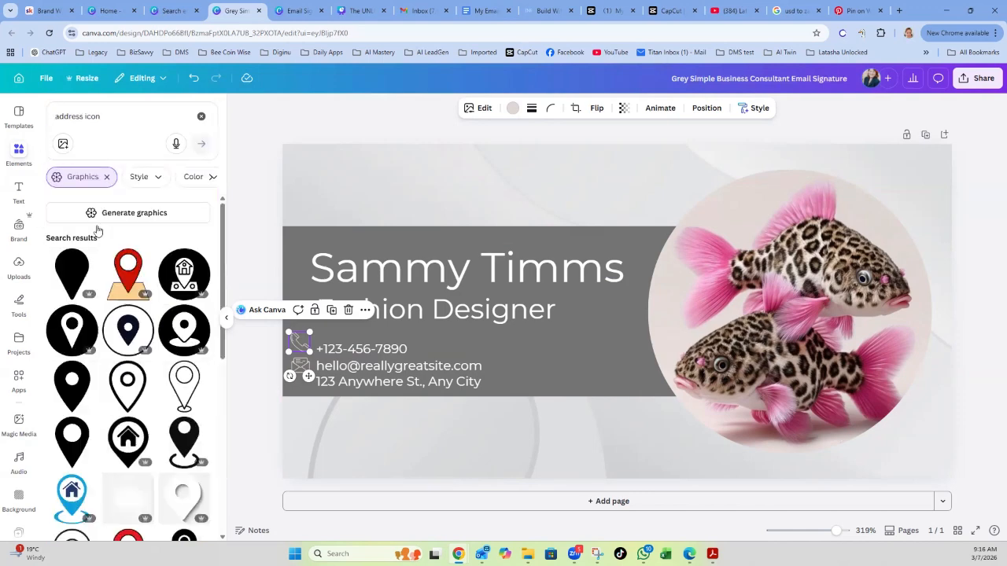
Insert the outline location-pin graphic and move it toward the top of the design.
{"action": "scroll", "coordinate": [131, 338], "scroll_direction": "down", "scroll_amount": 1}
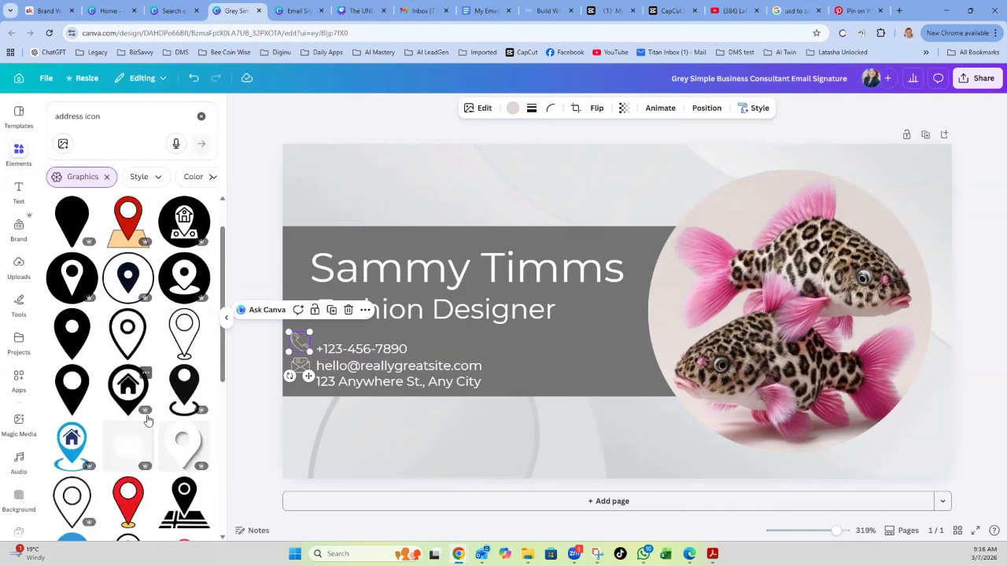
{"action": "left_click", "coordinate": [128, 340]}
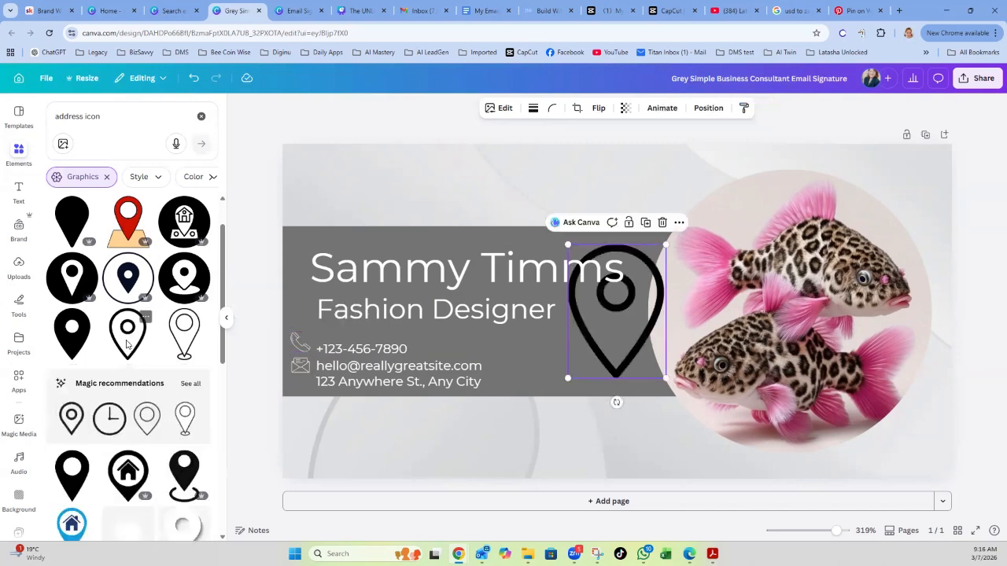
{"action": "left_click_drag", "start_coordinate": [636, 342], "coordinate": [659, 236]}
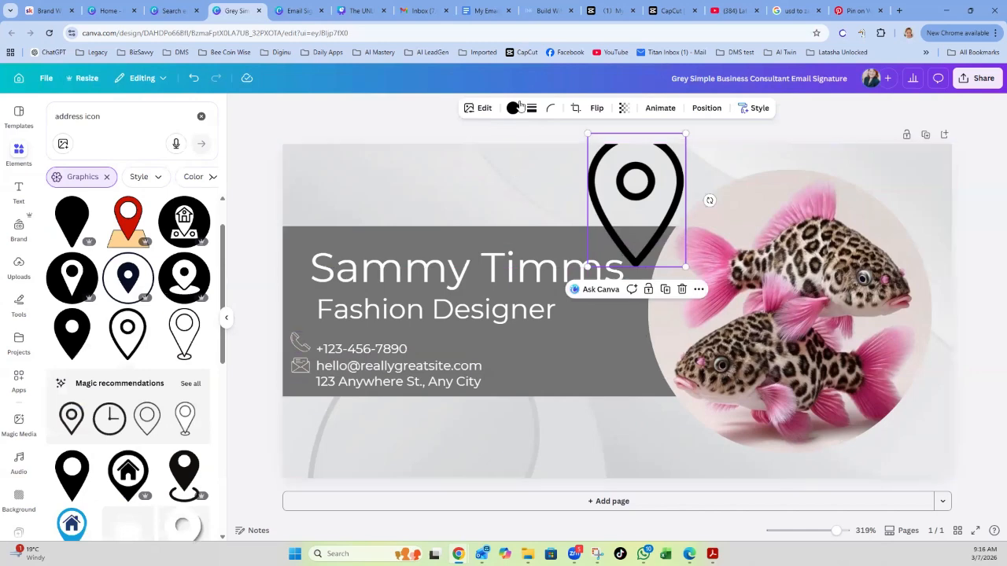
{"action": "left_click", "coordinate": [512, 108]}
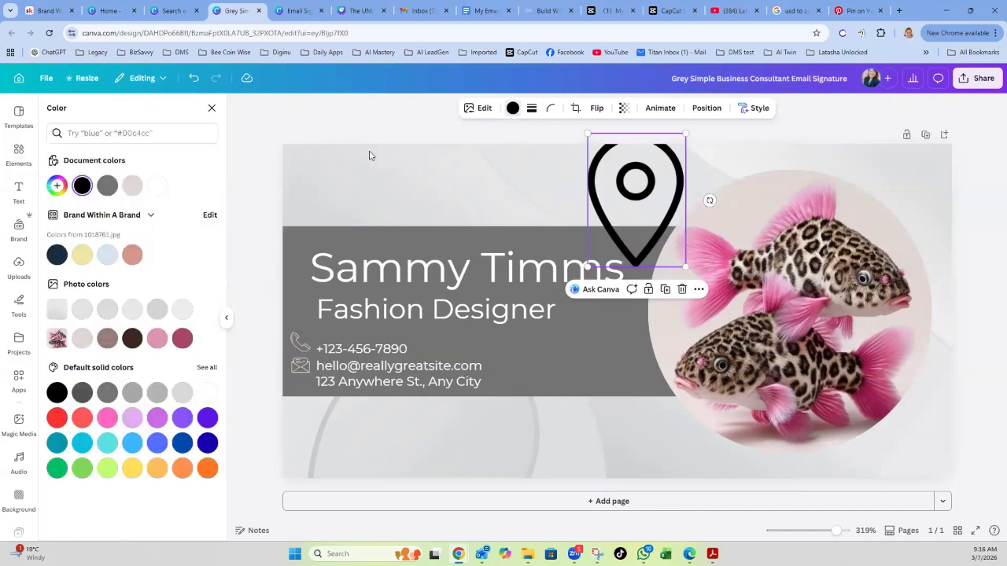
Tint the location pin light pink, shrink it small, and place it left of the address line.
{"action": "left_click", "coordinate": [82, 339]}
{"action": "left_click_drag", "start_coordinate": [685, 134], "coordinate": [615, 187]}
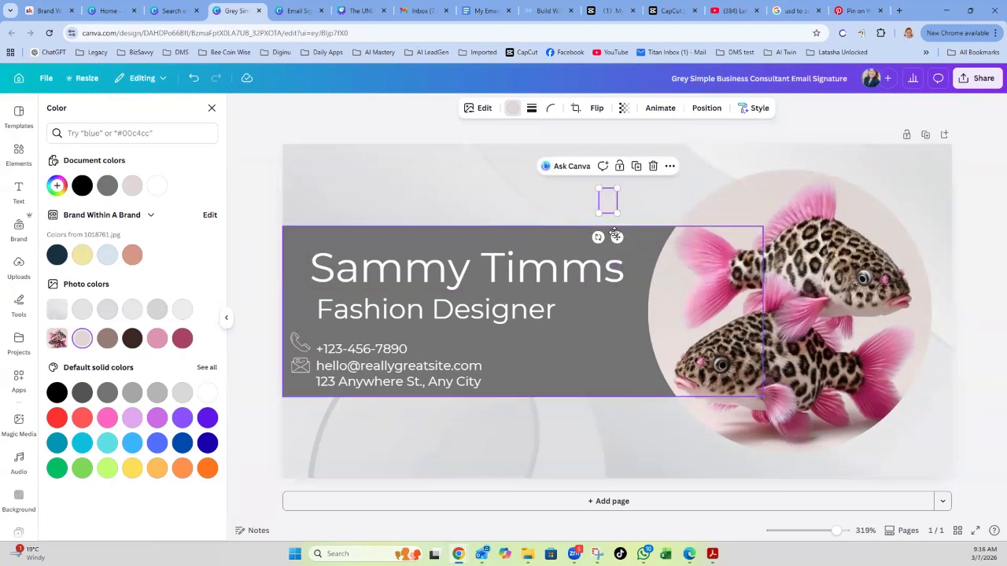
{"action": "left_click_drag", "start_coordinate": [616, 238], "coordinate": [325, 387]}
{"action": "left_click_drag", "start_coordinate": [392, 275], "coordinate": [400, 228]}
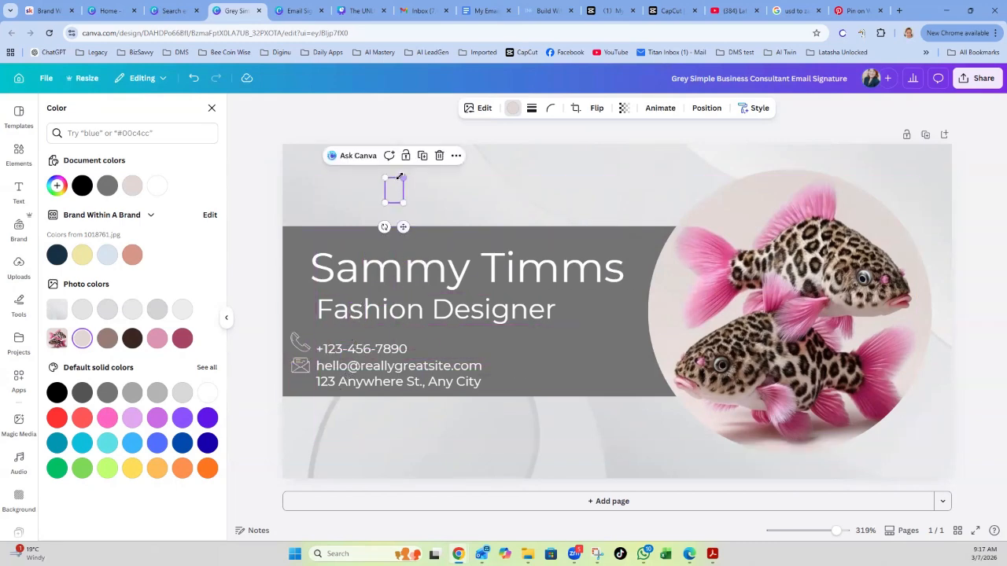
{"action": "left_click_drag", "start_coordinate": [403, 172], "coordinate": [397, 183]}
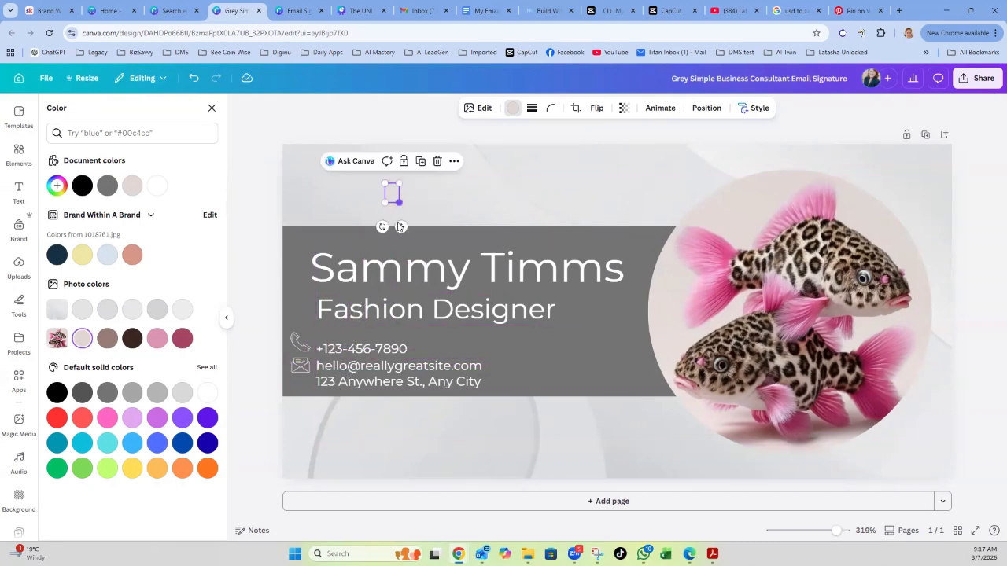
{"action": "left_click_drag", "start_coordinate": [385, 270], "coordinate": [308, 416]}
{"action": "left_click", "coordinate": [426, 196]}
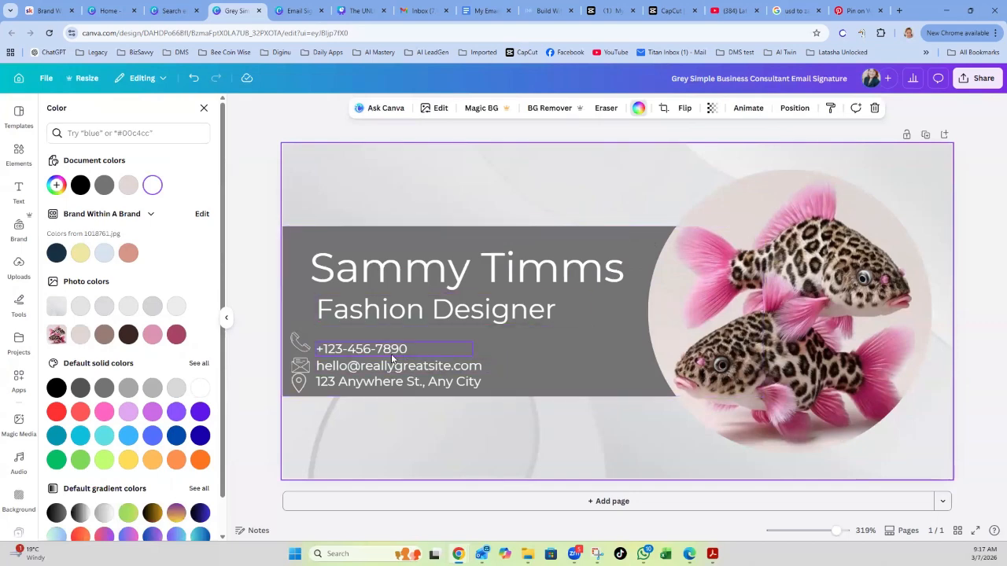
{"action": "left_click", "coordinate": [297, 344]}
Nudge the phone icon and shift the phone, email and address lines level with their icons.
{"action": "left_click_drag", "start_coordinate": [297, 346], "coordinate": [308, 395]}
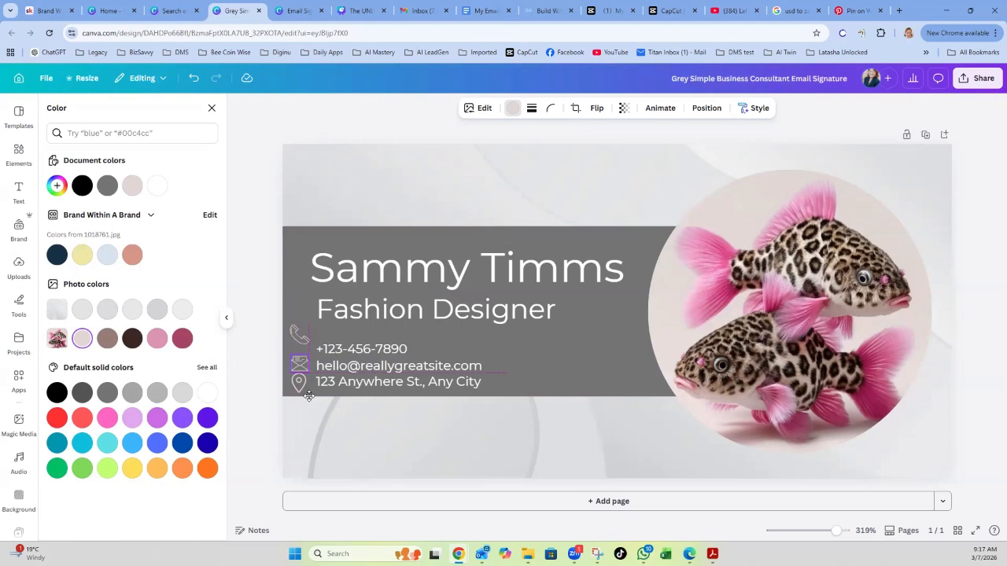
{"action": "left_click", "coordinate": [555, 367]}
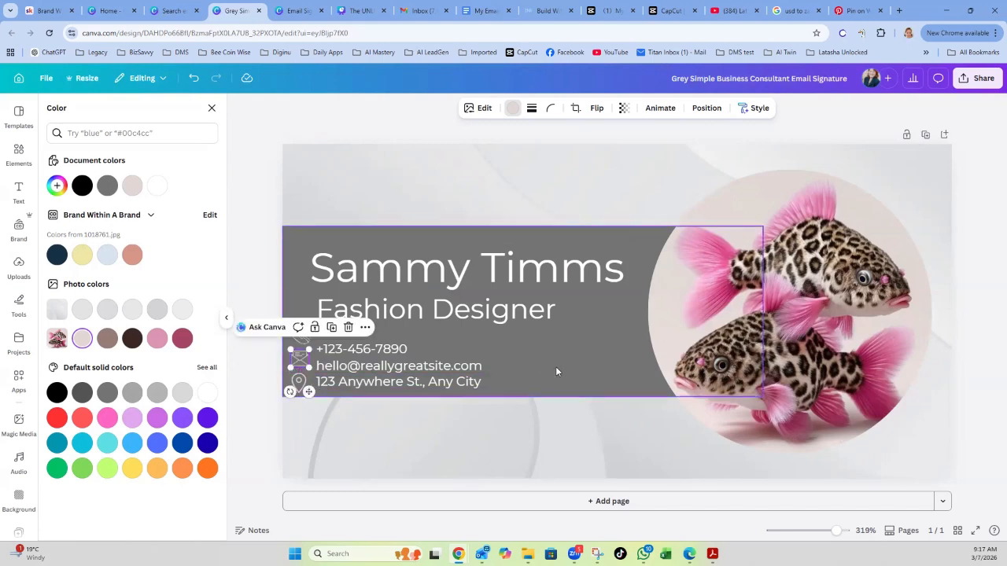
{"action": "left_click", "coordinate": [366, 351]}
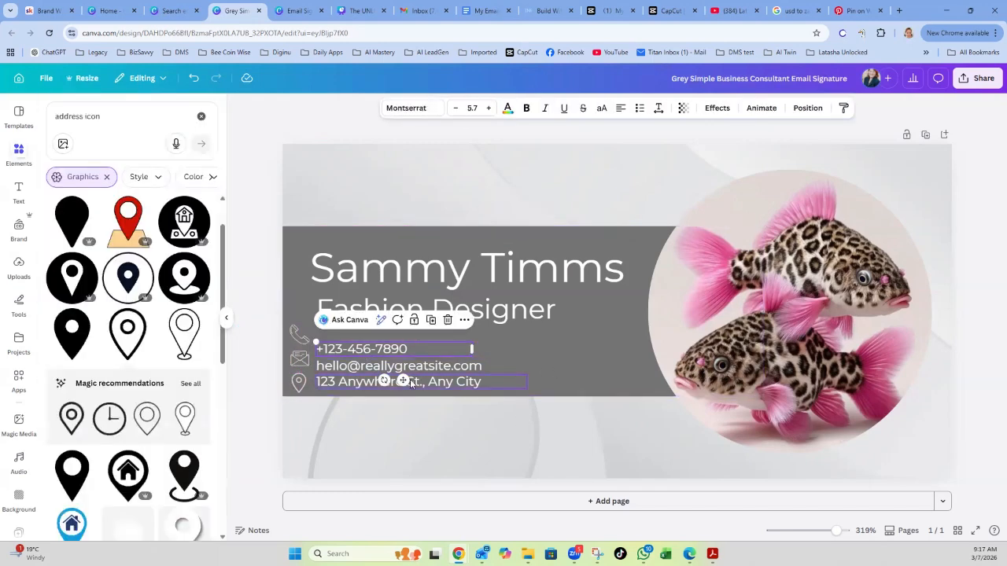
{"action": "left_click_drag", "start_coordinate": [403, 381], "coordinate": [403, 368]}
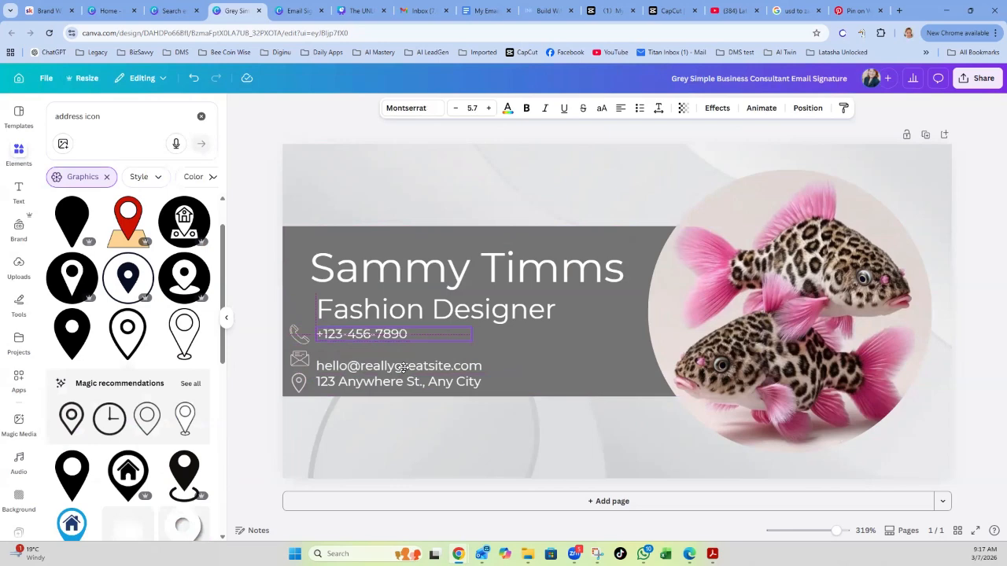
{"action": "left_click", "coordinate": [407, 367]}
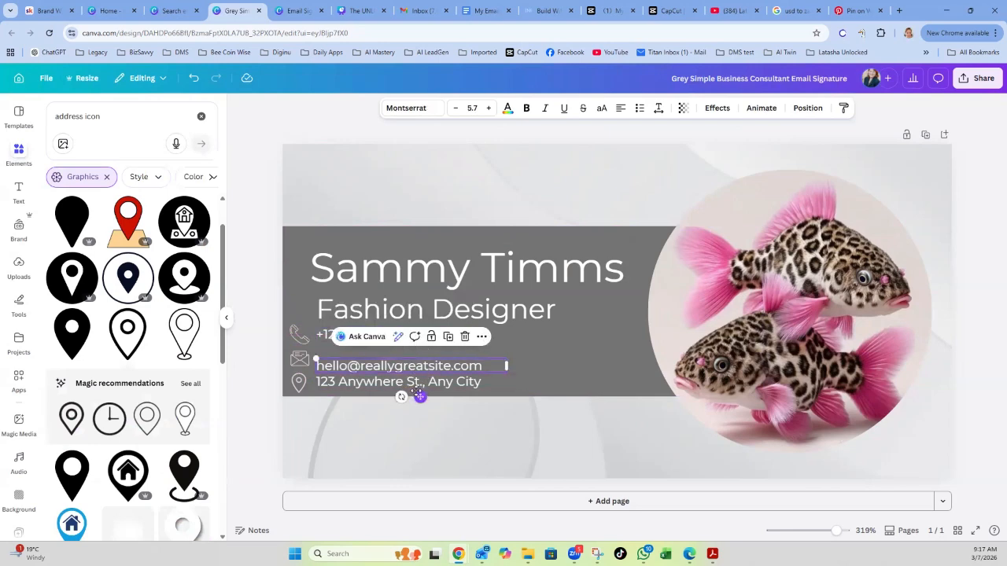
{"action": "left_click_drag", "start_coordinate": [417, 393], "coordinate": [415, 383]}
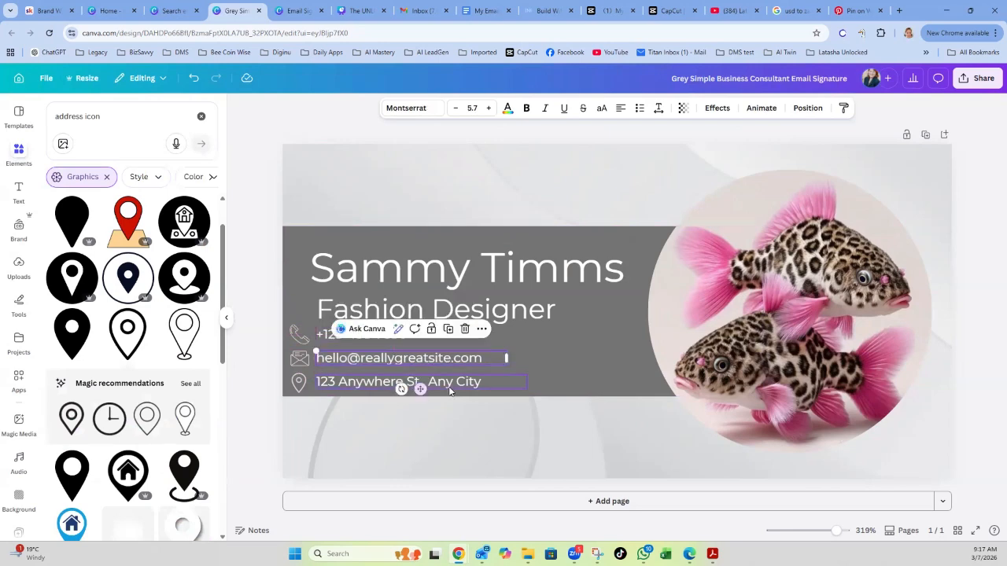
{"action": "left_click", "coordinate": [415, 385]}
{"action": "left_click_drag", "start_coordinate": [429, 411], "coordinate": [429, 412]}
{"action": "left_click", "coordinate": [976, 378]}
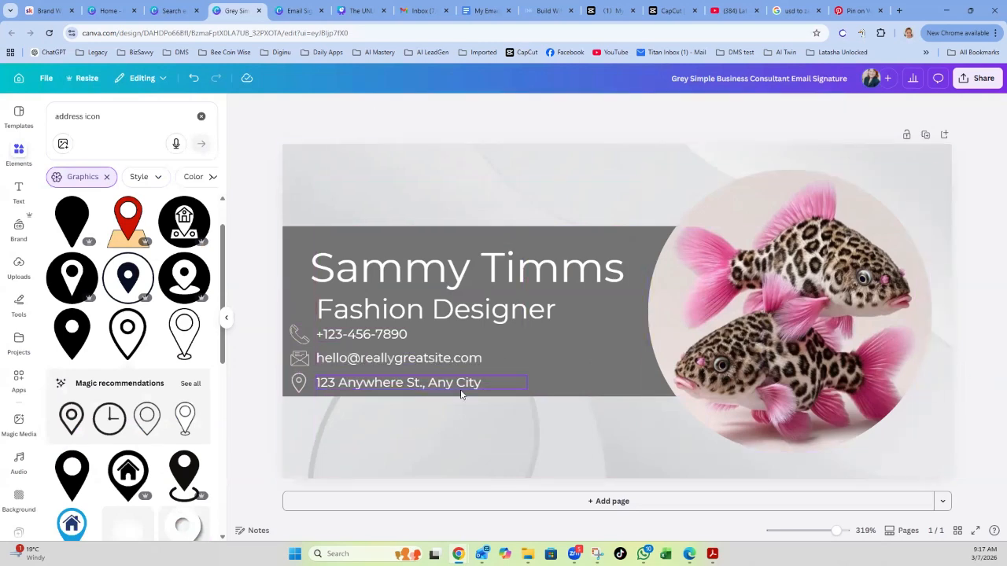
Move the name and Fashion Designer title up and left so they align.
{"action": "left_click", "coordinate": [392, 311]}
{"action": "left_click_drag", "start_coordinate": [387, 305], "coordinate": [381, 298]}
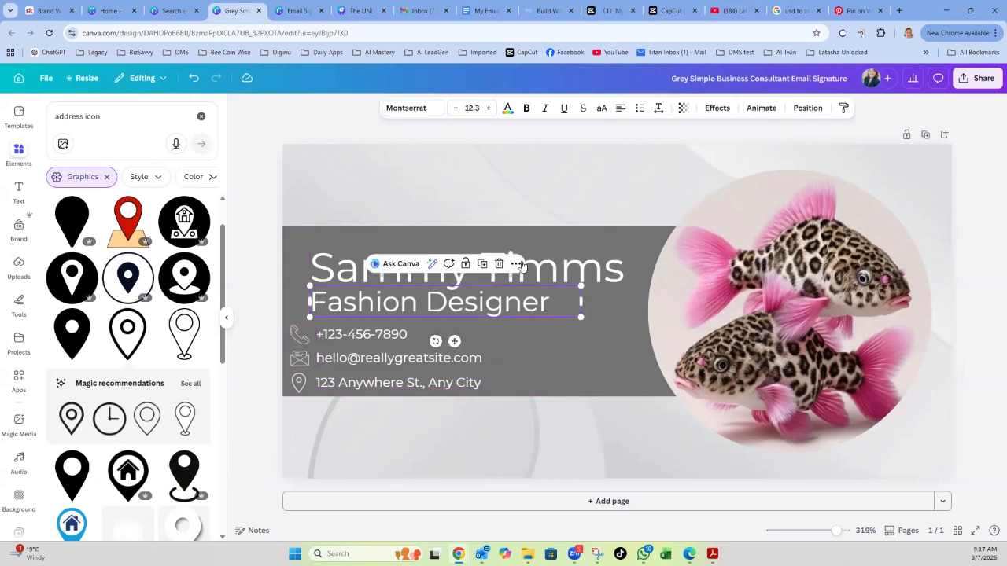
{"action": "left_click_drag", "start_coordinate": [577, 269], "coordinate": [568, 257]}
{"action": "left_click_drag", "start_coordinate": [538, 304], "coordinate": [526, 300]}
{"action": "left_click", "coordinate": [982, 379]}
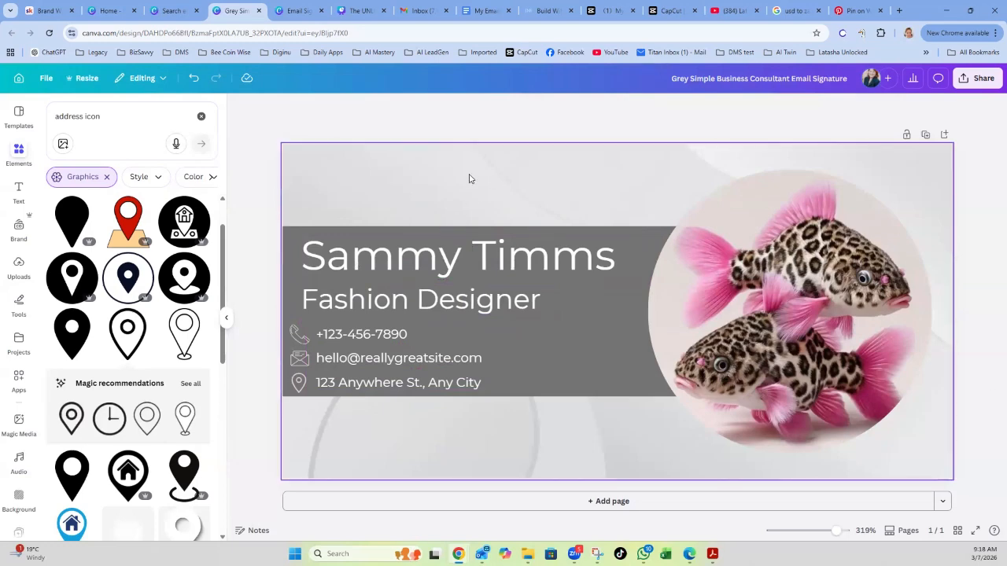
Recolour the banner from grey to dark rose and clear the 'address icon' Elements search.
{"action": "left_click", "coordinate": [604, 321]}
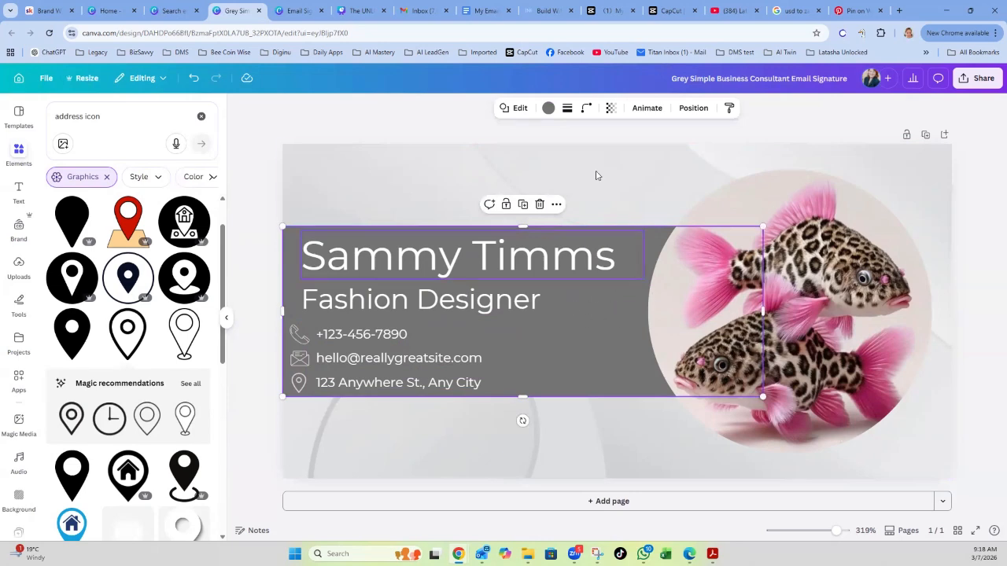
{"action": "left_click", "coordinate": [549, 109]}
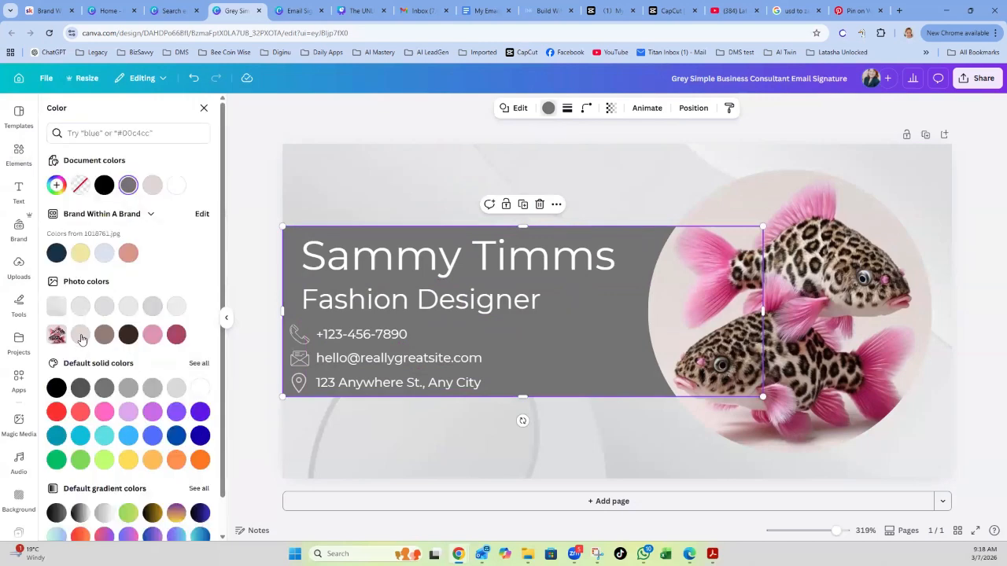
{"action": "left_click", "coordinate": [177, 335]}
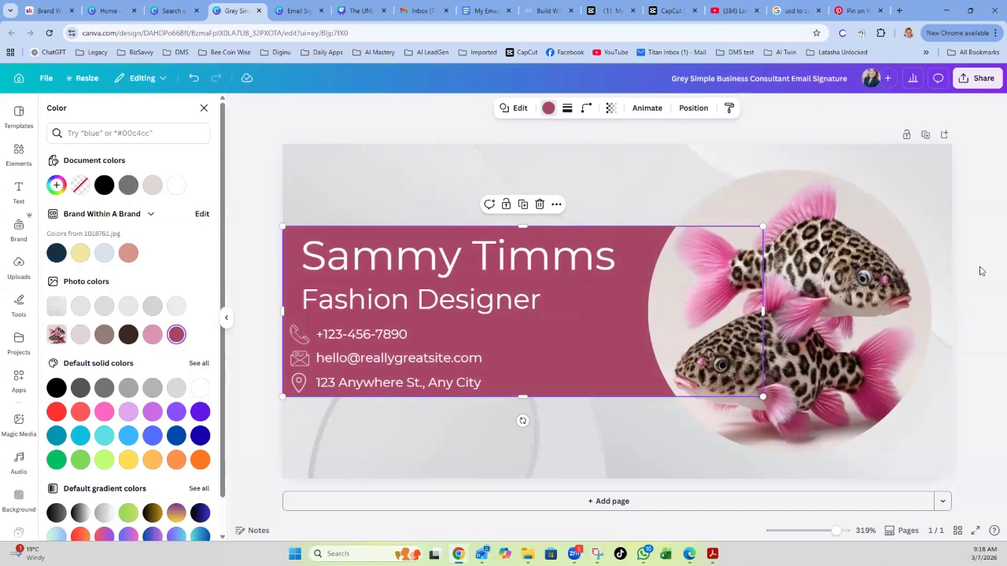
{"action": "key", "text": "Escape"}
{"action": "left_click", "coordinate": [969, 188]}
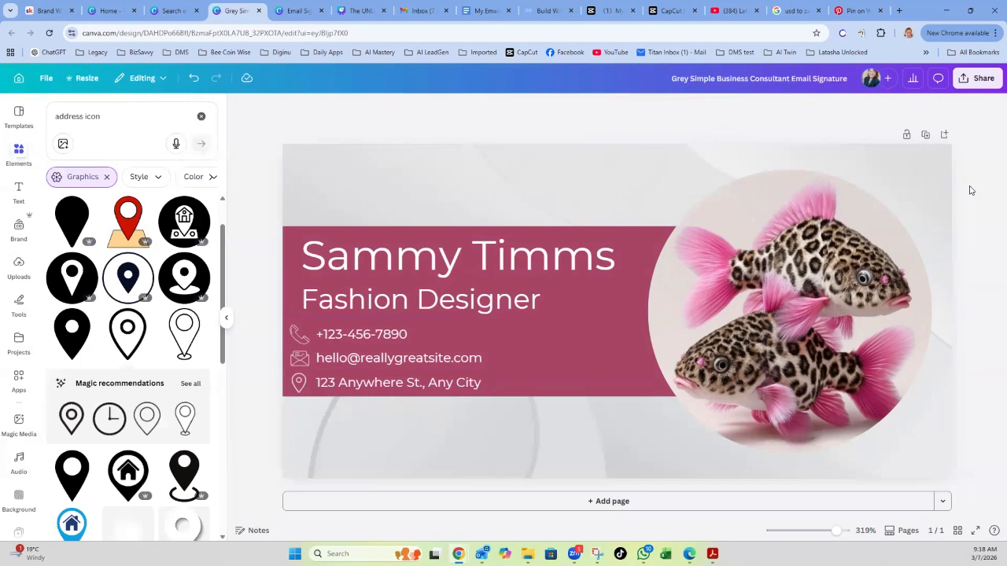
{"action": "left_click", "coordinate": [592, 181]}
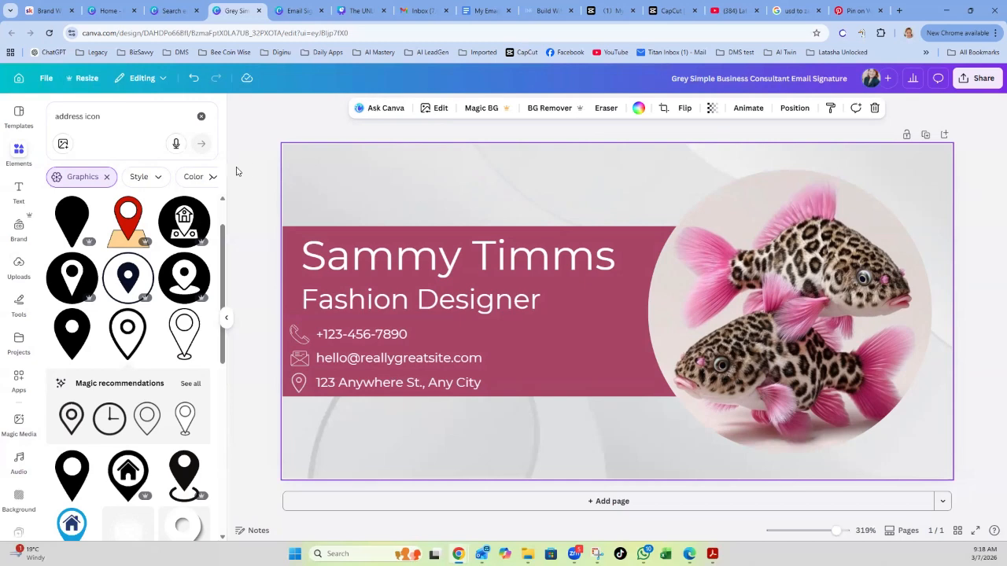
{"action": "left_click", "coordinate": [202, 116]}
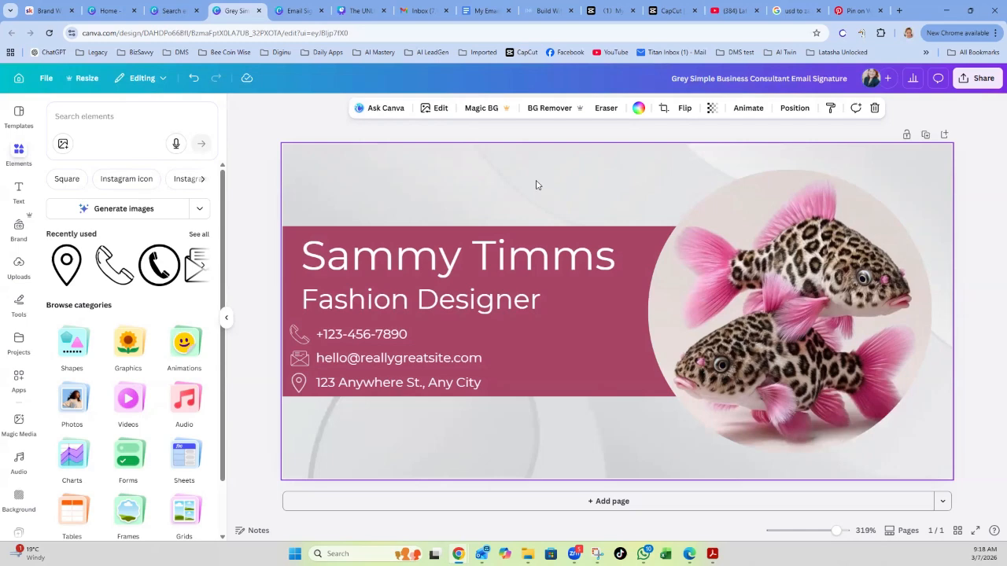
{"action": "left_click", "coordinate": [297, 122]}
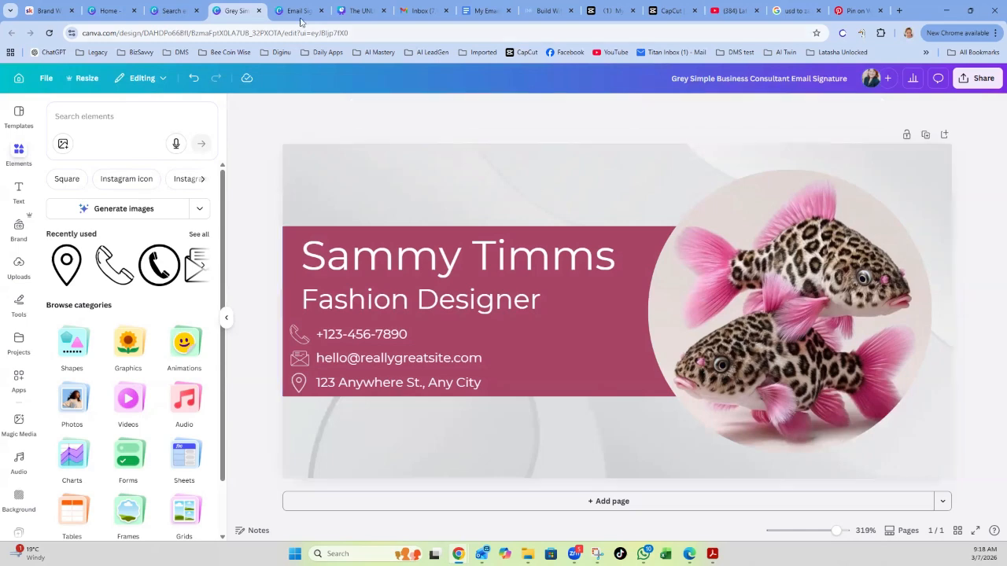
{"action": "left_click", "coordinate": [299, 10]}
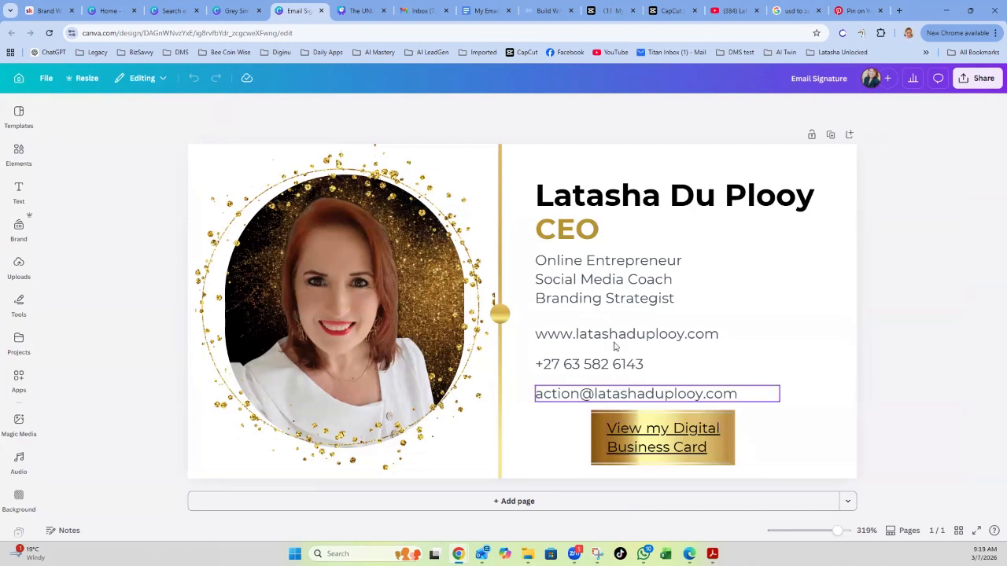
{"action": "left_click", "coordinate": [236, 11]}
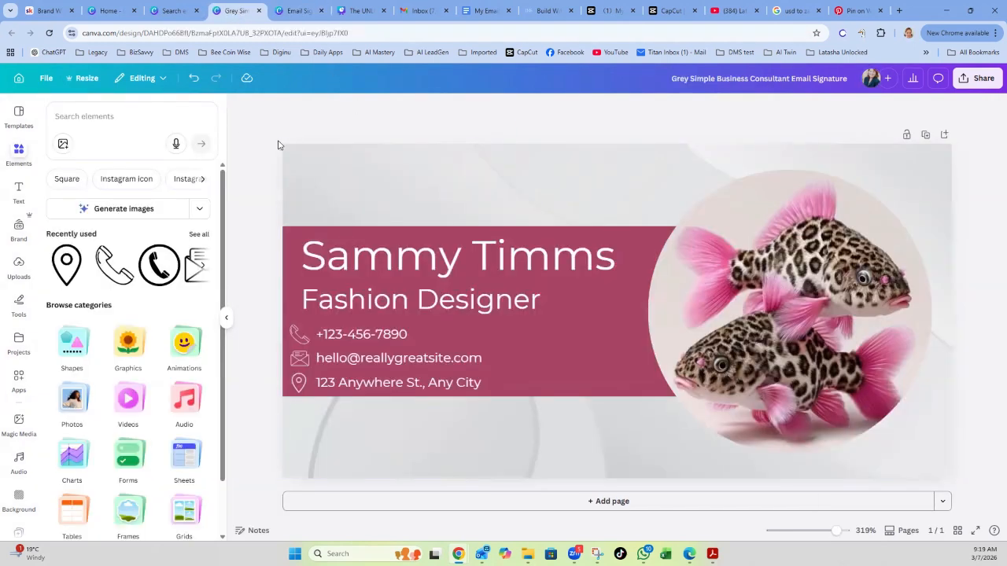
{"action": "left_click", "coordinate": [59, 115]}
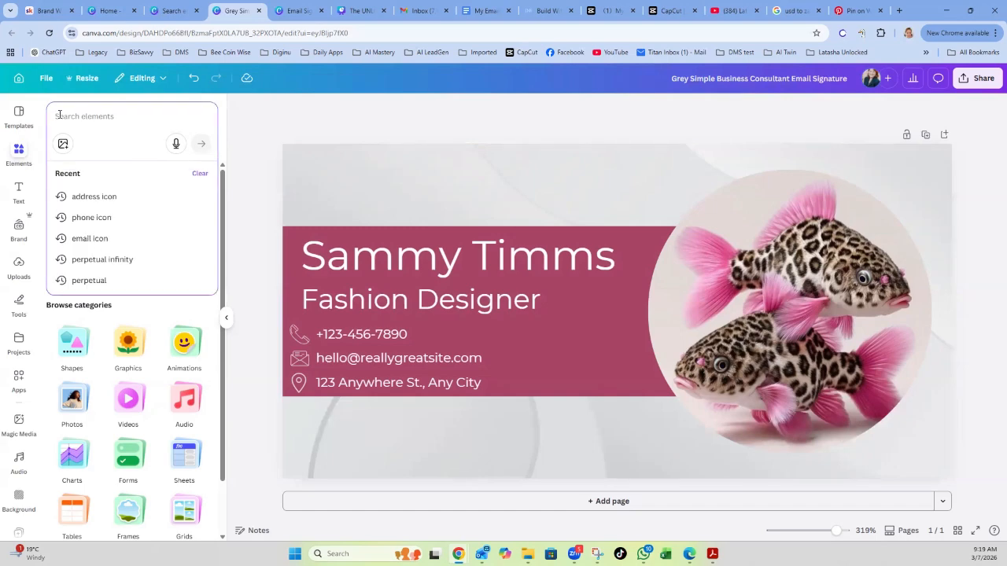
{"action": "type", "text": "leopard"}
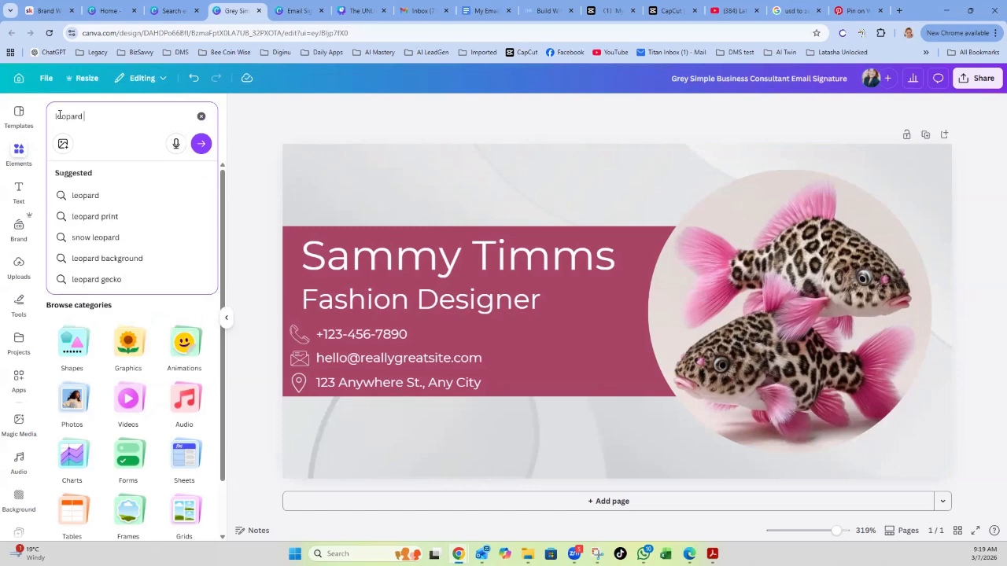
{"action": "type", "text": " block"}
{"action": "key", "text": "Return"}
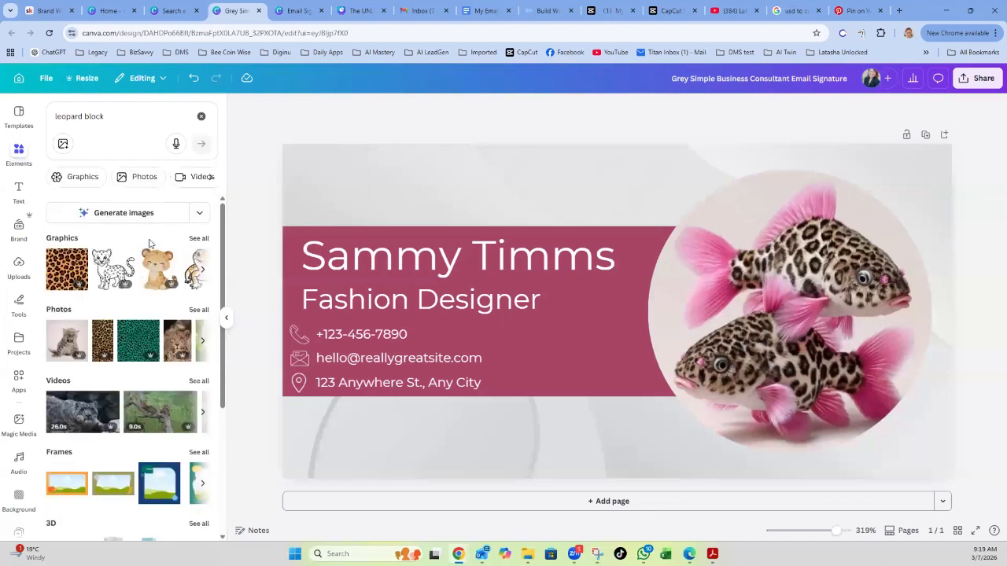
{"action": "scroll", "coordinate": [163, 283], "scroll_direction": "down", "scroll_amount": 5}
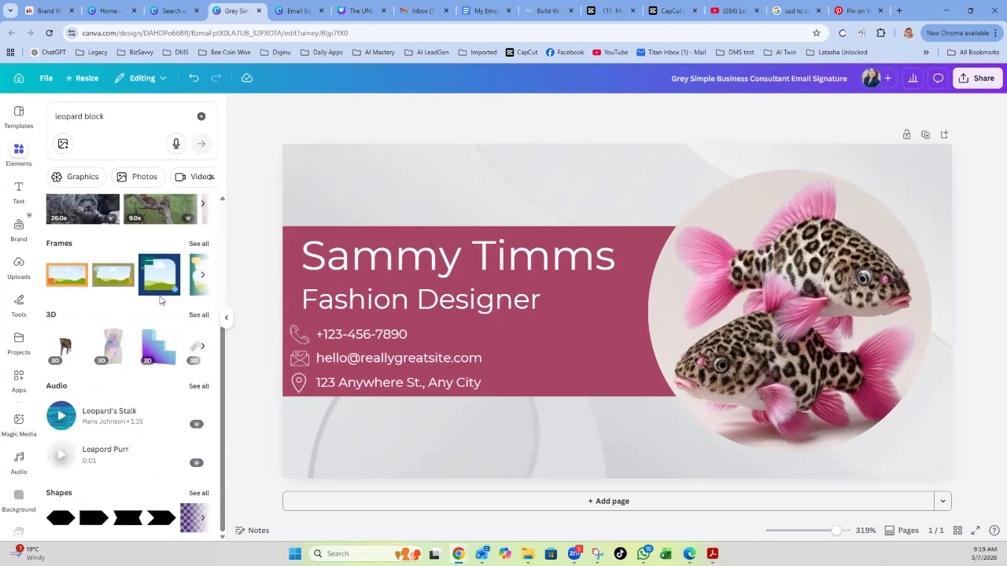
{"action": "scroll", "coordinate": [162, 299], "scroll_direction": "up", "scroll_amount": 1}
{"action": "left_click", "coordinate": [196, 293]}
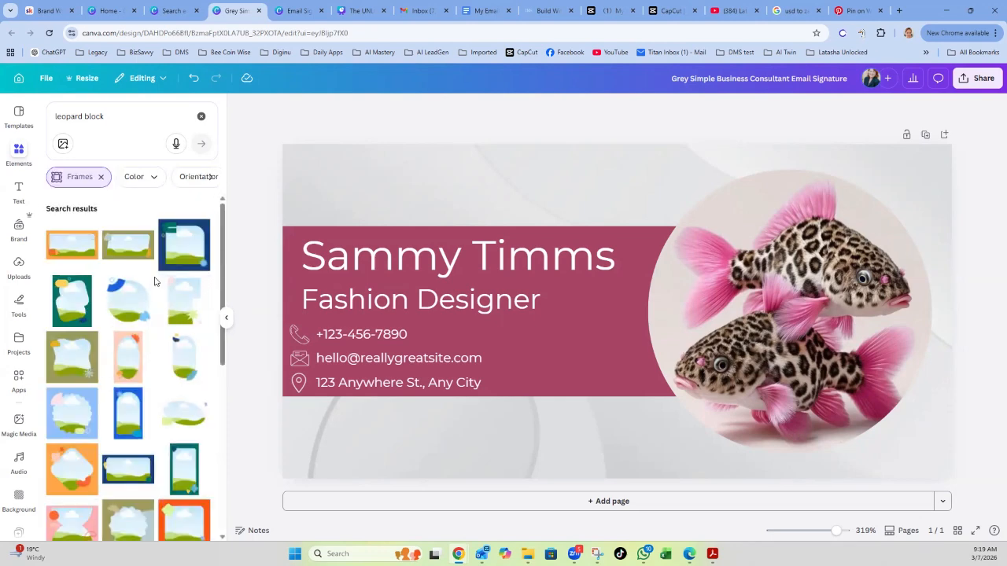
{"action": "scroll", "coordinate": [155, 282], "scroll_direction": "down", "scroll_amount": 6}
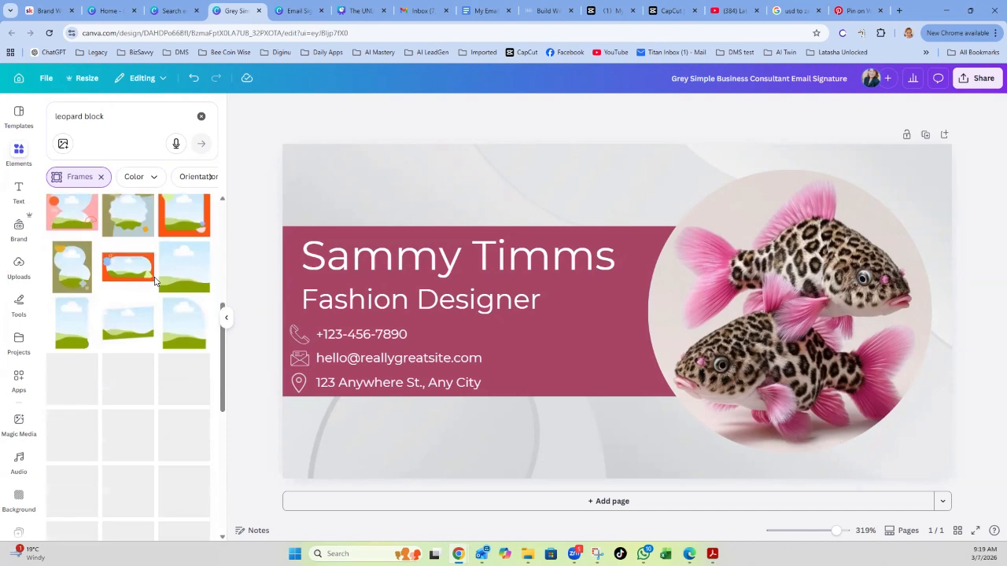
{"action": "scroll", "coordinate": [155, 282], "scroll_direction": "up", "scroll_amount": 6}
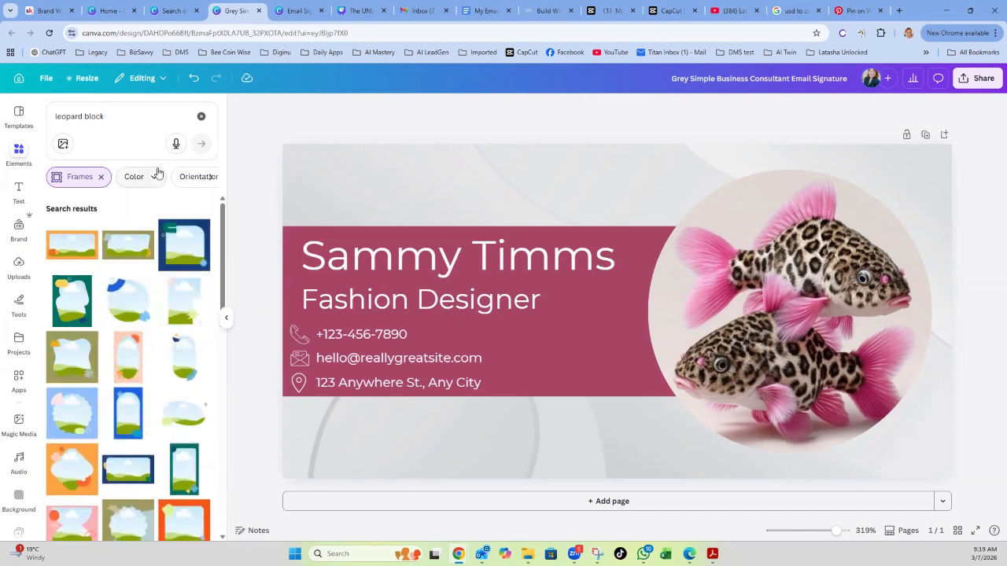
{"action": "left_click", "coordinate": [201, 118]}
{"action": "left_click", "coordinate": [102, 116]}
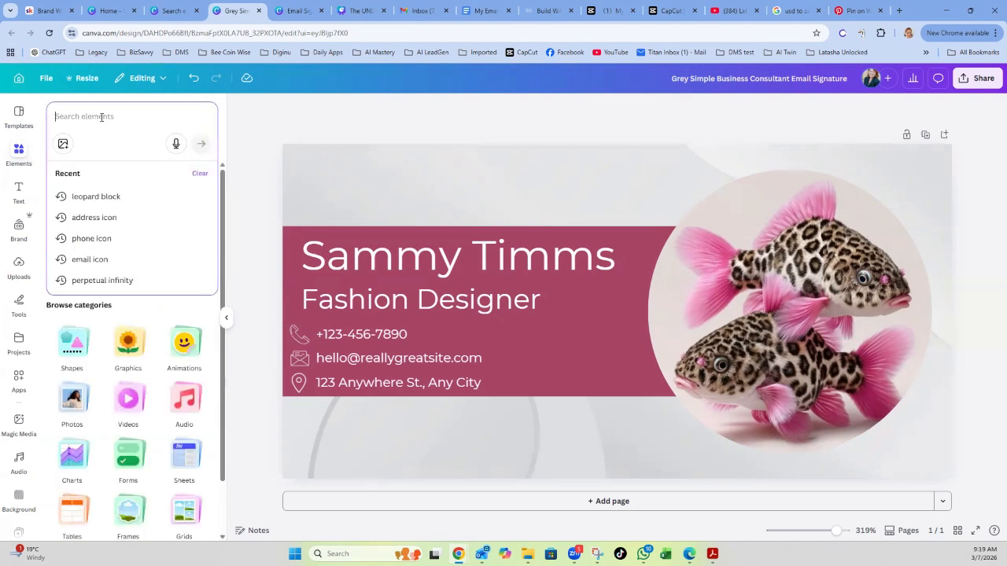
{"action": "type", "text": "g"}
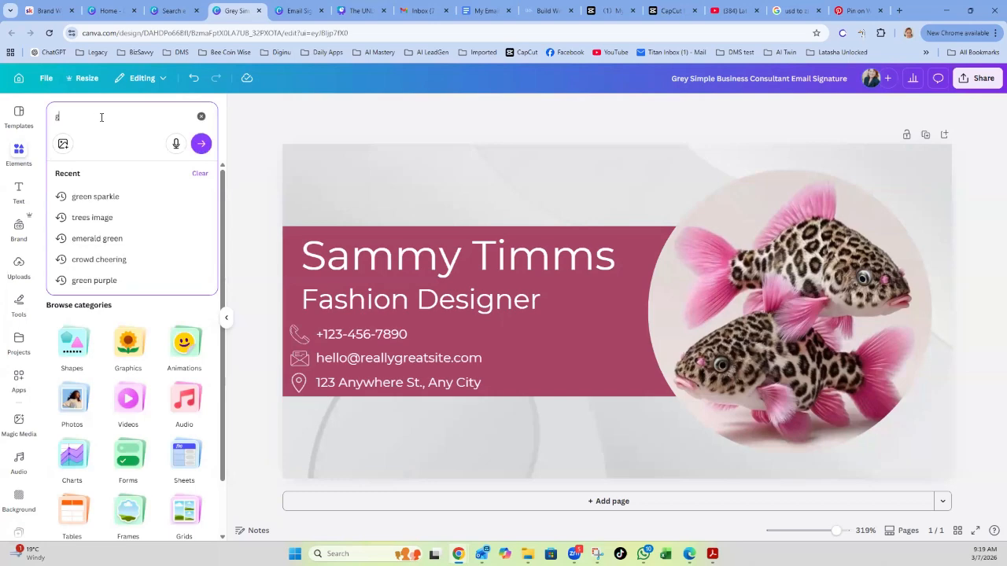
{"action": "type", "text": "opld block"}
{"action": "key", "text": "Return"}
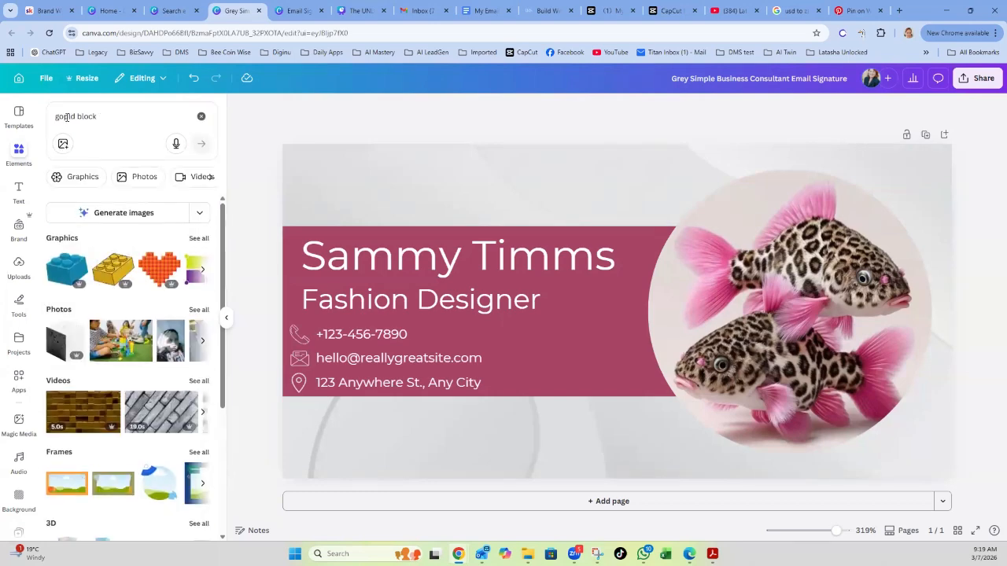
{"action": "left_click", "coordinate": [64, 117]}
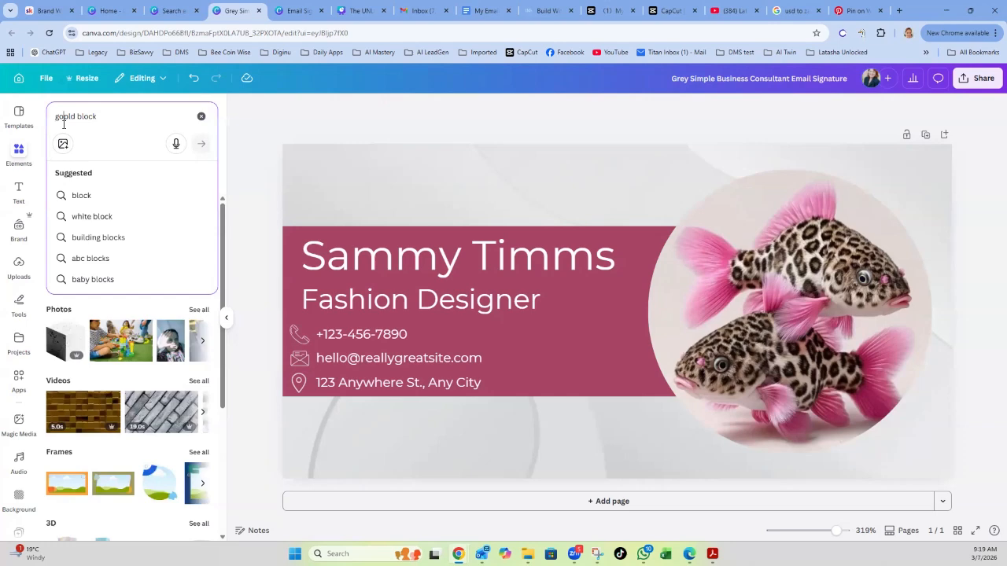
{"action": "key", "text": "BackSpace"}
{"action": "key", "text": "Return"}
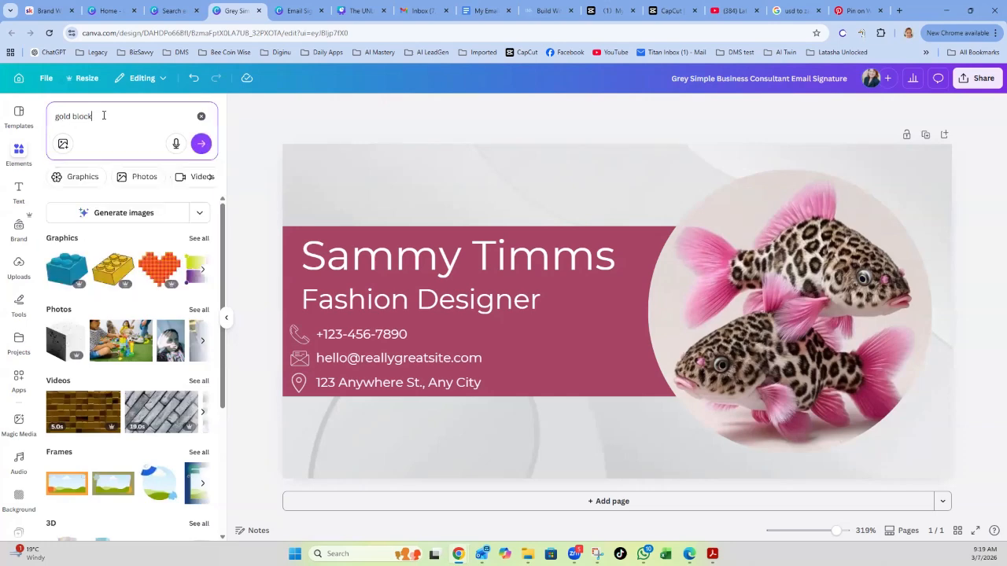
{"action": "key", "text": "BackSpace"}
{"action": "key", "text": "BackSpace"}
{"action": "key", "text": "BackSpace"}
{"action": "key", "text": "BackSpace"}
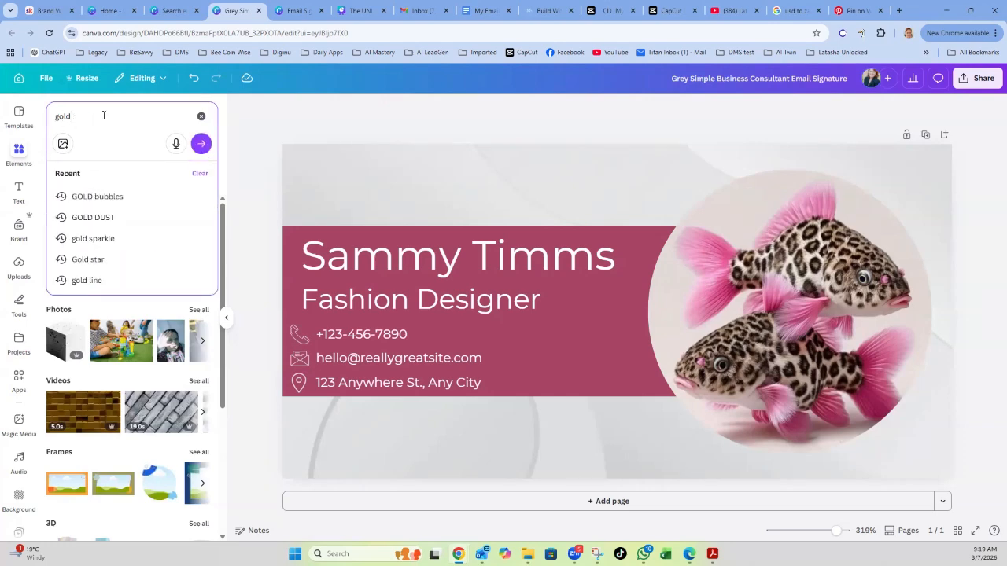
{"action": "type", "text": "square"}
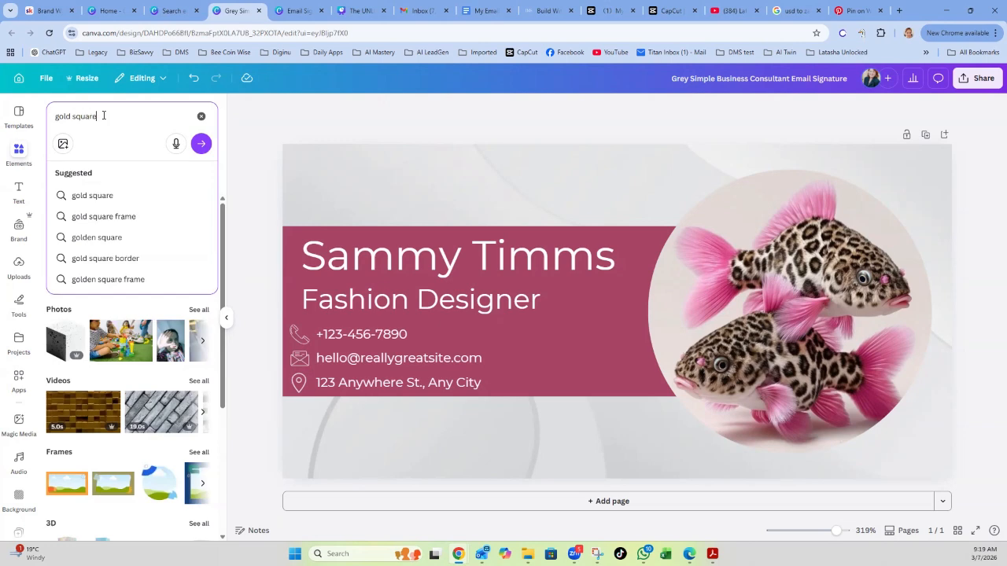
{"action": "key", "text": "Return"}
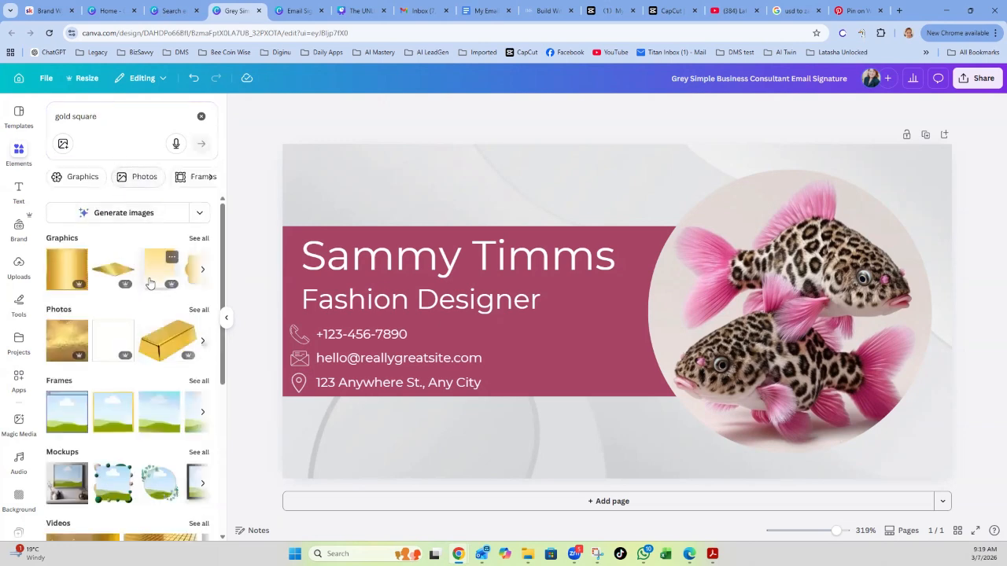
{"action": "left_click", "coordinate": [197, 240]}
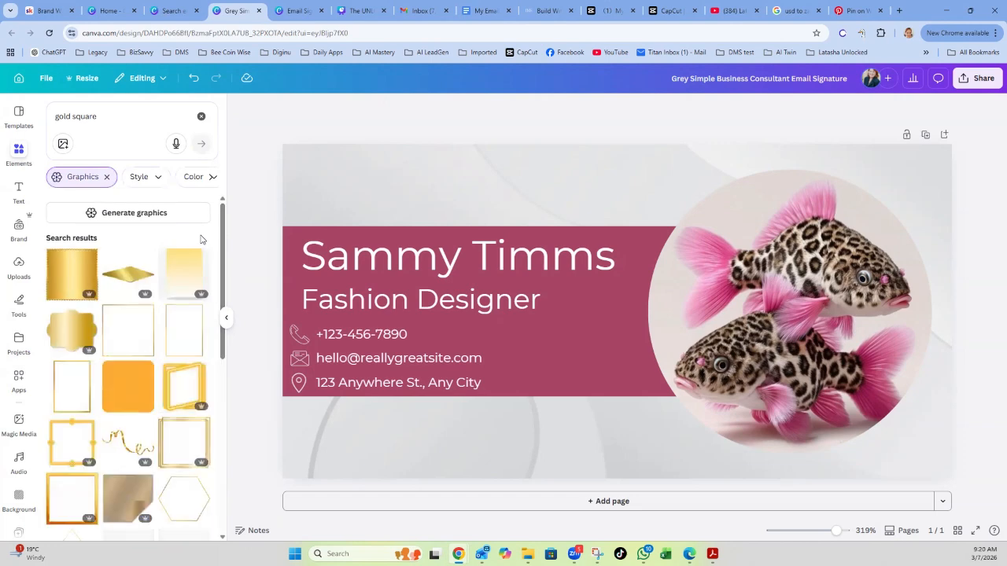
{"action": "scroll", "coordinate": [184, 271], "scroll_direction": "down", "scroll_amount": 4}
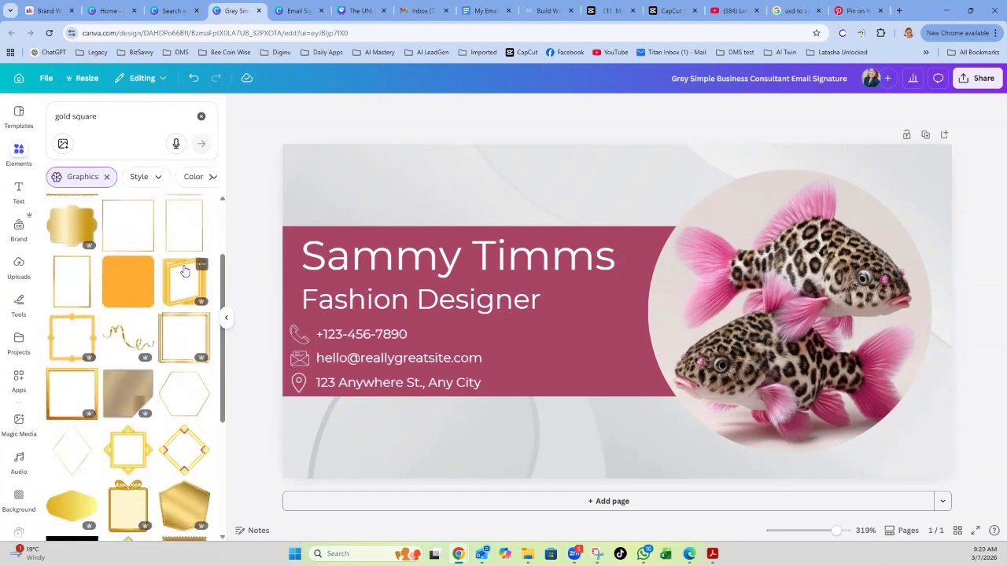
{"action": "scroll", "coordinate": [184, 270], "scroll_direction": "down", "scroll_amount": 2}
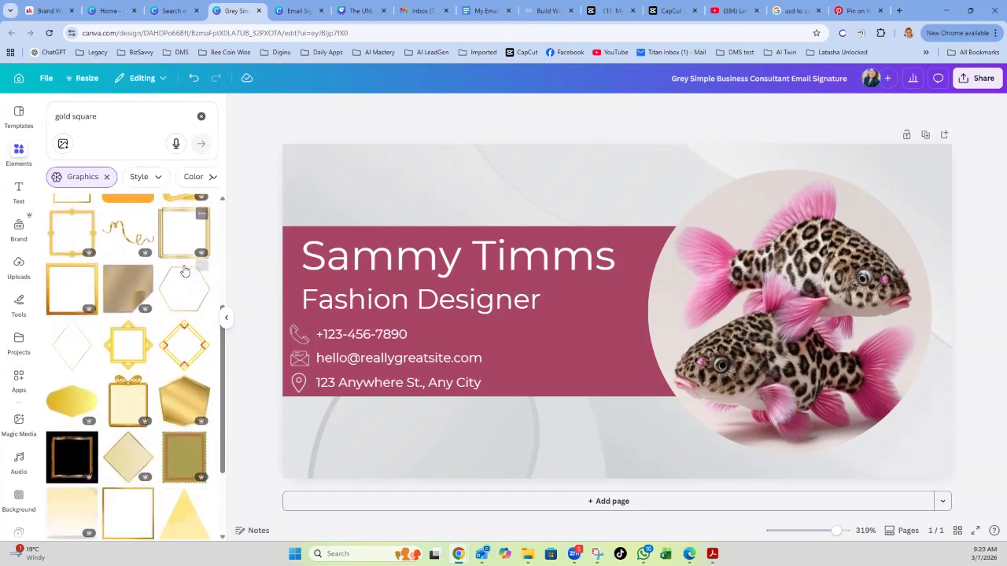
{"action": "scroll", "coordinate": [184, 271], "scroll_direction": "down", "scroll_amount": 2}
{"action": "scroll", "coordinate": [168, 416], "scroll_direction": "down", "scroll_amount": 2}
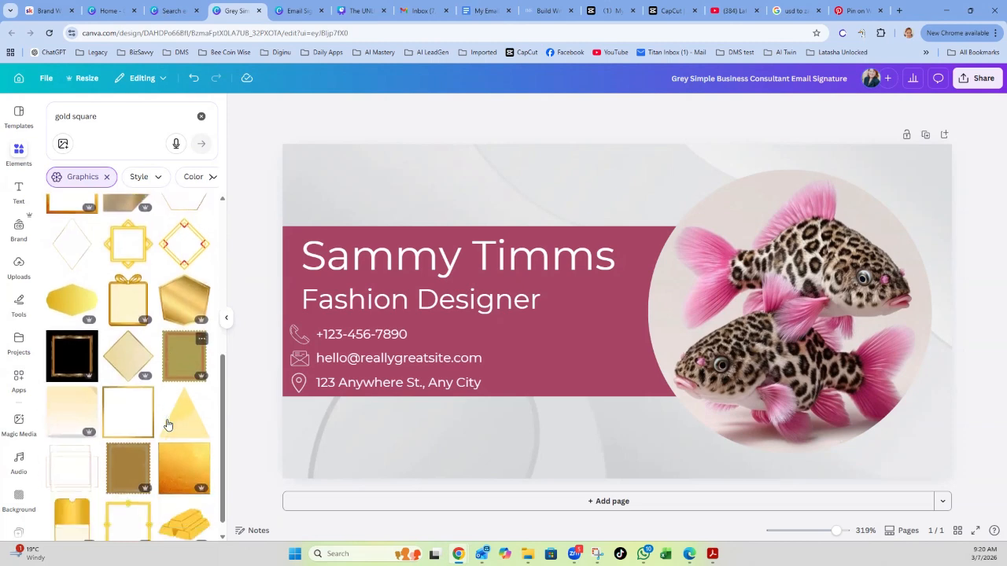
{"action": "scroll", "coordinate": [166, 424], "scroll_direction": "down", "scroll_amount": 3}
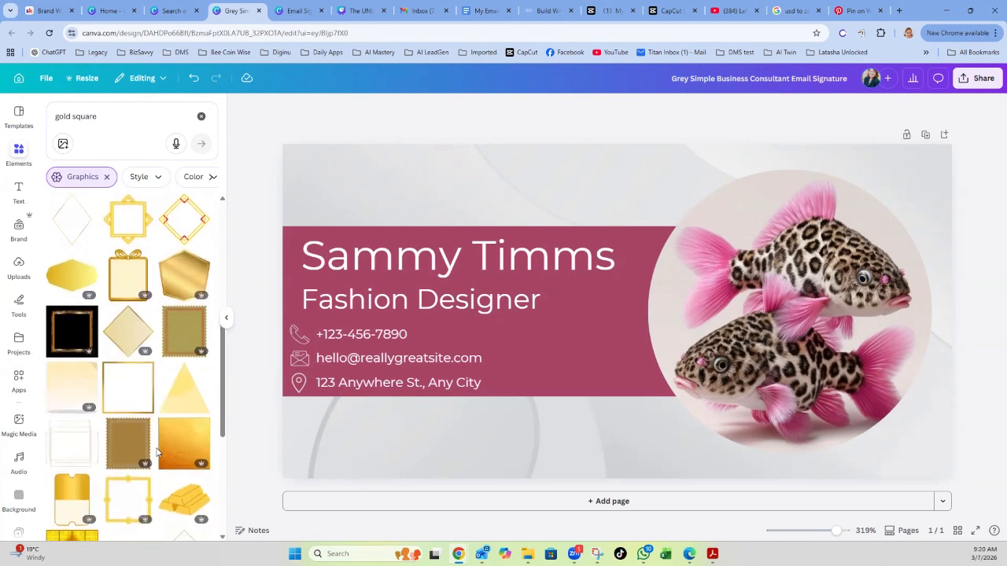
{"action": "scroll", "coordinate": [165, 438], "scroll_direction": "down", "scroll_amount": 2}
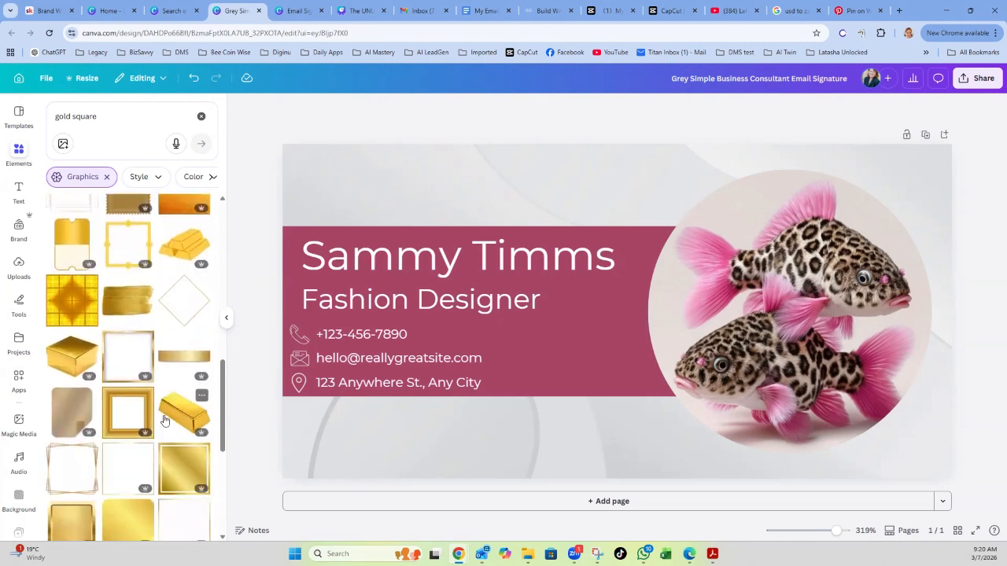
{"action": "scroll", "coordinate": [164, 420], "scroll_direction": "down", "scroll_amount": 3}
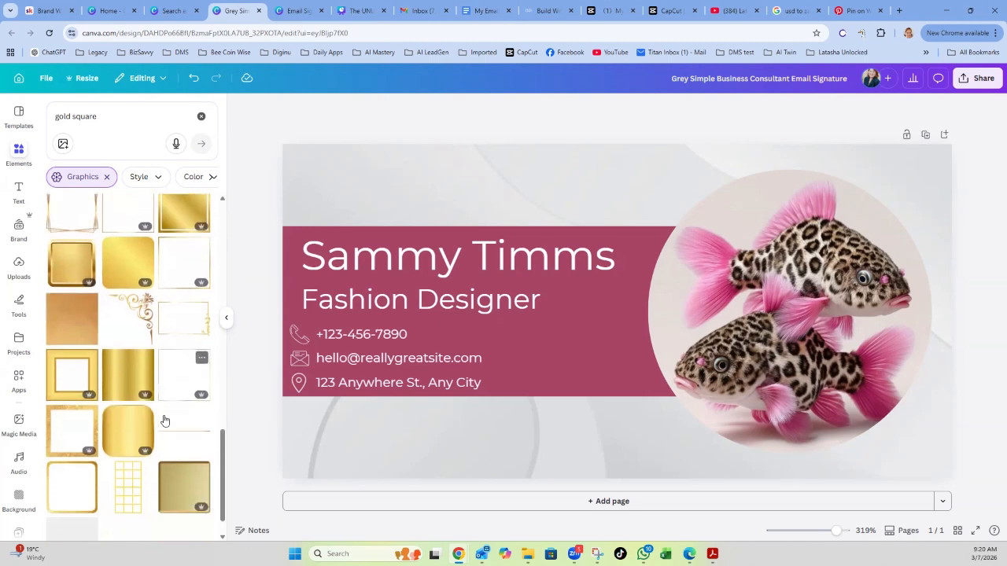
{"action": "scroll", "coordinate": [165, 421], "scroll_direction": "down", "scroll_amount": 1}
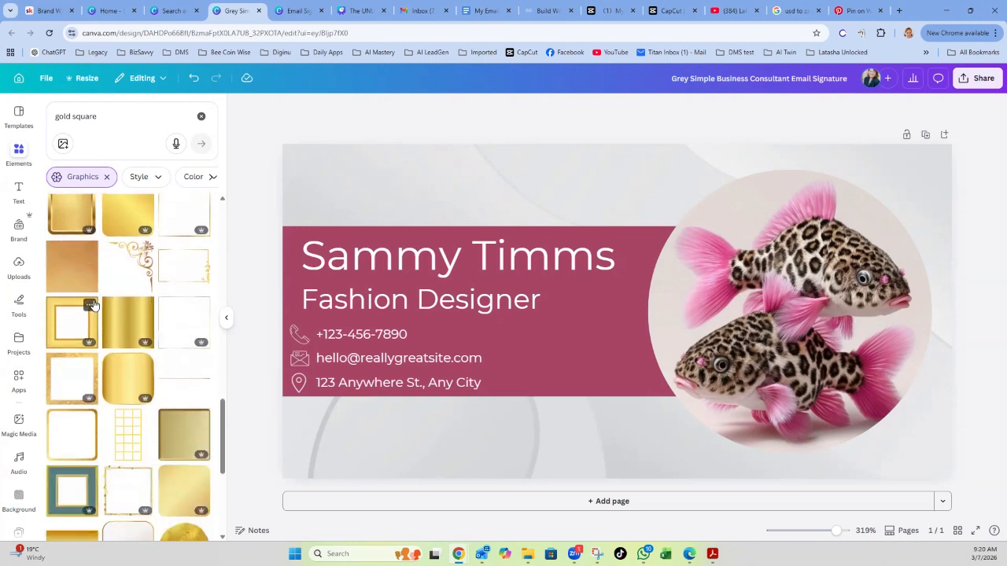
{"action": "scroll", "coordinate": [168, 451], "scroll_direction": "down", "scroll_amount": 3}
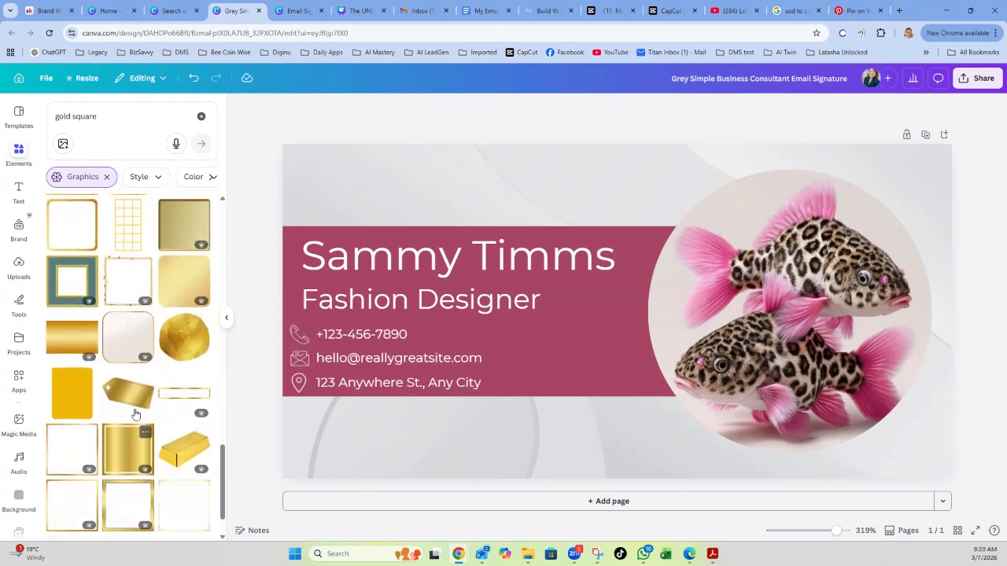
{"action": "scroll", "coordinate": [149, 436], "scroll_direction": "down", "scroll_amount": 1}
{"action": "scroll", "coordinate": [155, 440], "scroll_direction": "down", "scroll_amount": 2}
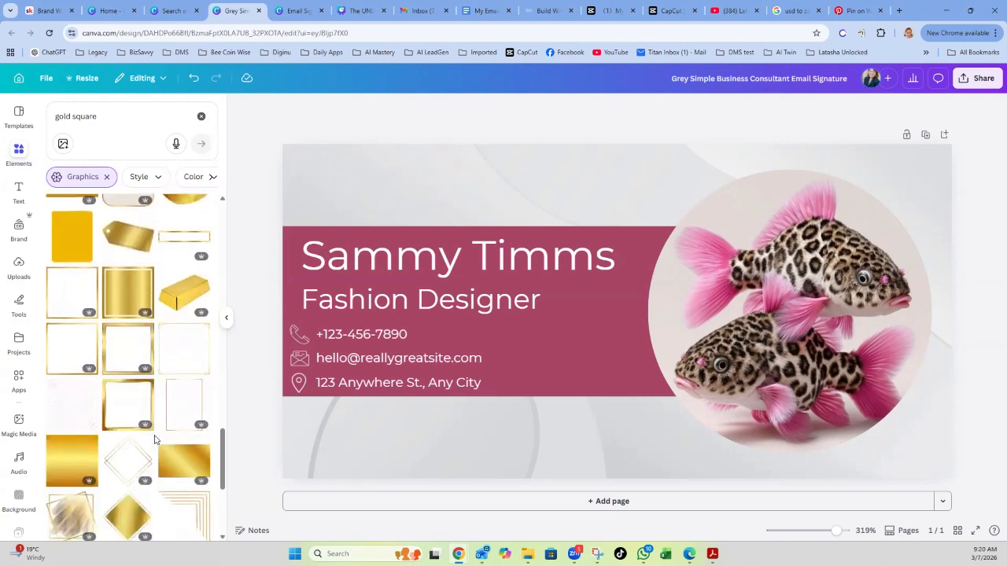
{"action": "scroll", "coordinate": [155, 440], "scroll_direction": "down", "scroll_amount": 2}
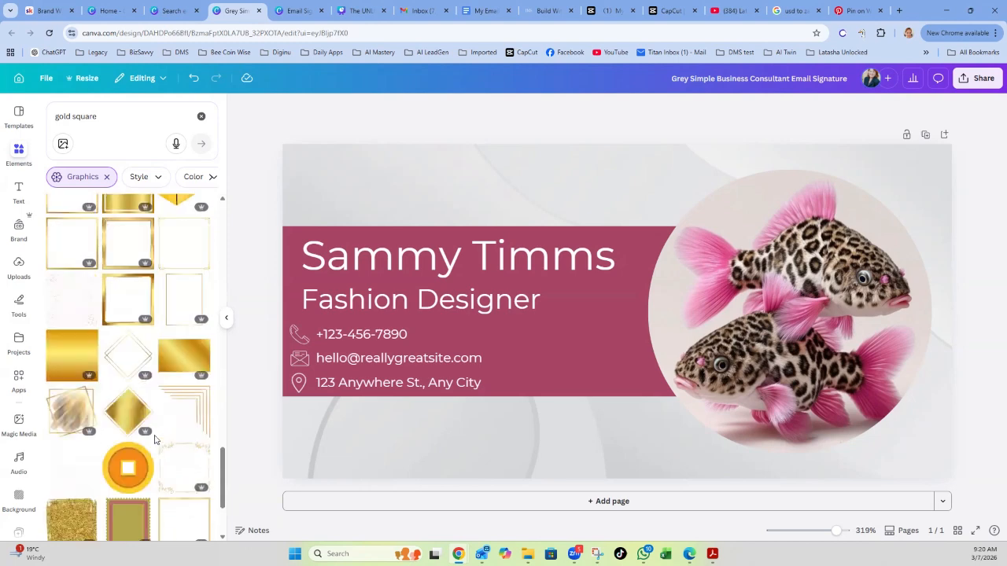
{"action": "scroll", "coordinate": [155, 440], "scroll_direction": "down", "scroll_amount": 5}
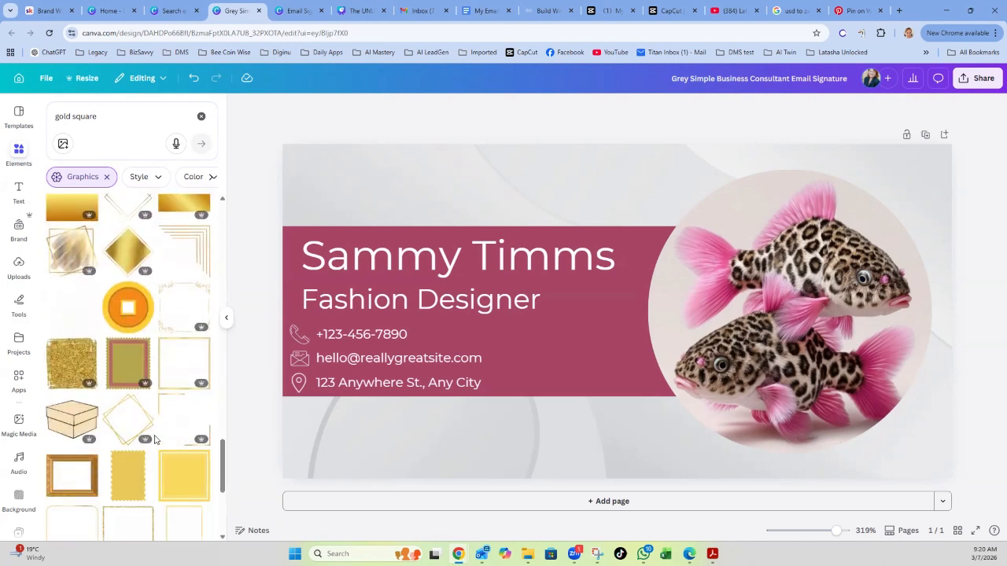
{"action": "scroll", "coordinate": [155, 439], "scroll_direction": "down", "scroll_amount": 3}
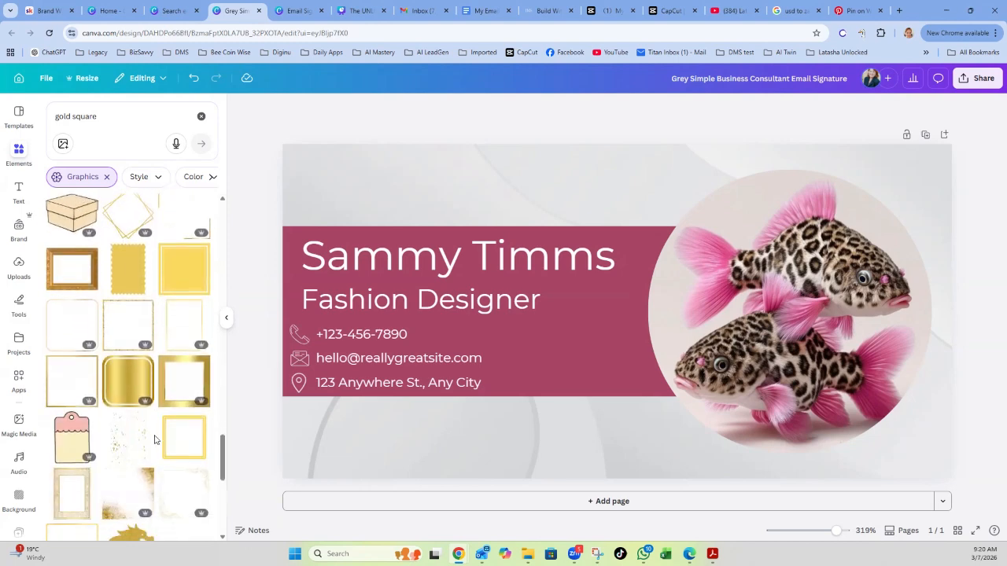
{"action": "scroll", "coordinate": [155, 440], "scroll_direction": "down", "scroll_amount": 2}
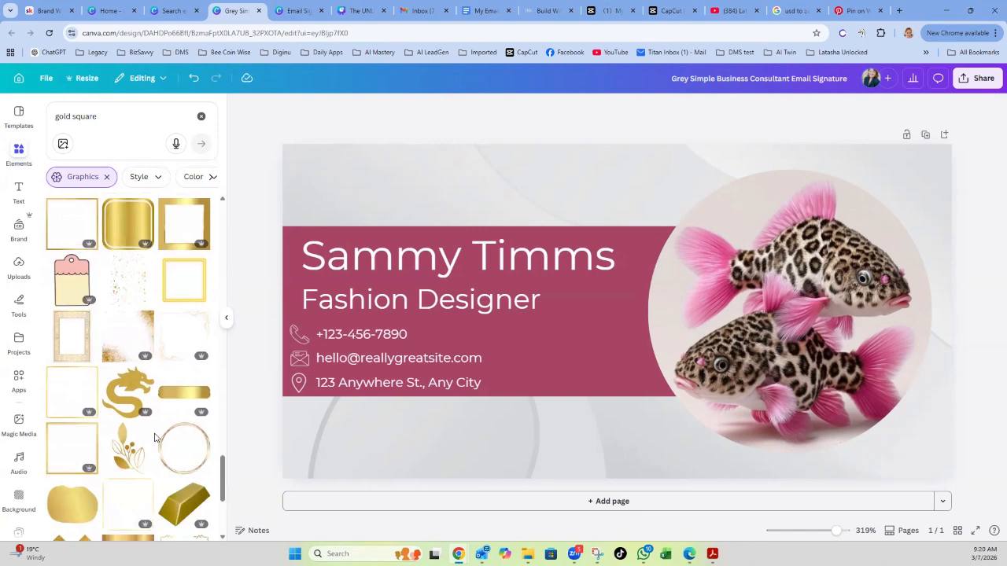
{"action": "left_click", "coordinate": [80, 348]}
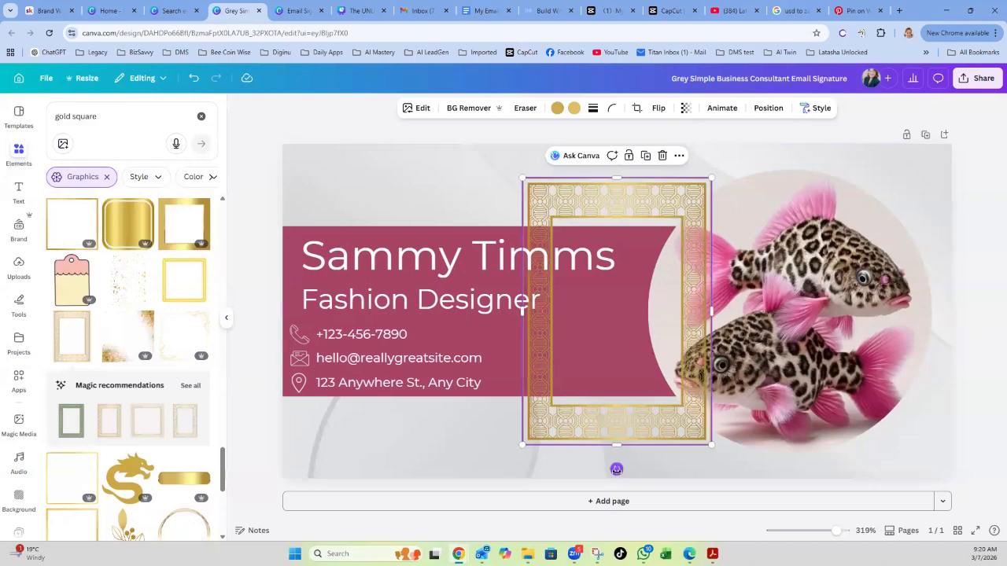
{"action": "left_click_drag", "start_coordinate": [616, 469], "coordinate": [769, 313]}
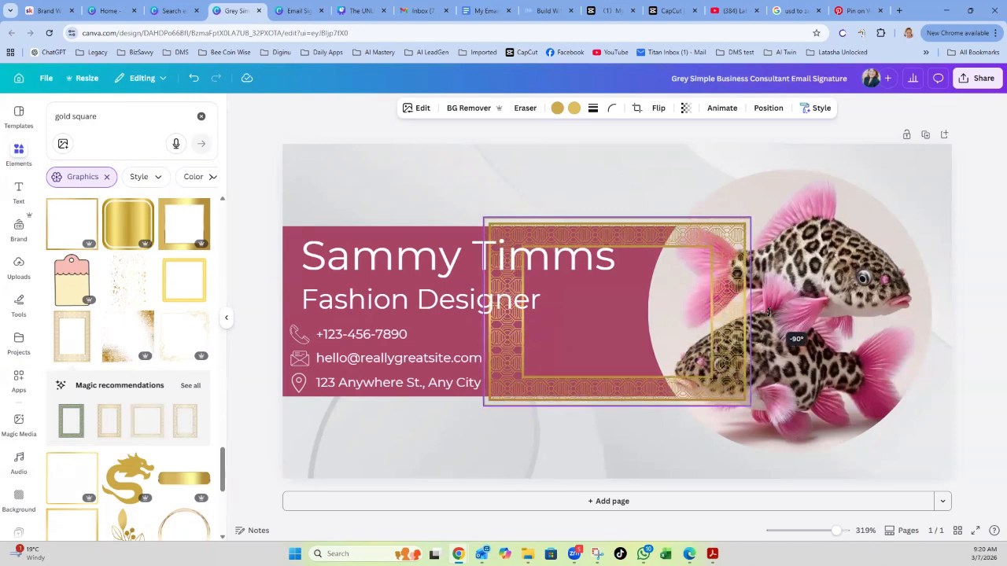
{"action": "left_click_drag", "start_coordinate": [768, 313], "coordinate": [770, 311]}
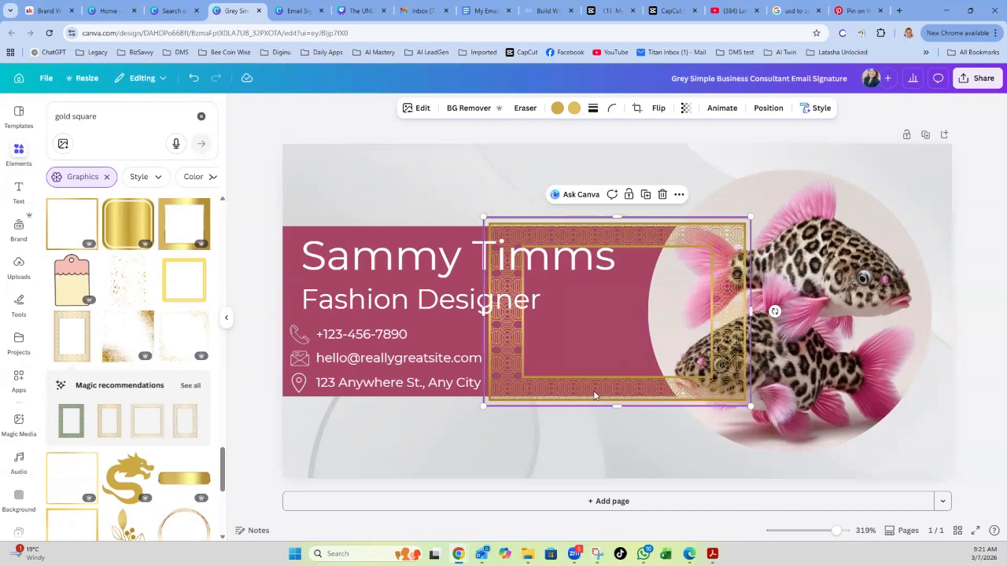
{"action": "left_click_drag", "start_coordinate": [575, 397], "coordinate": [396, 460]}
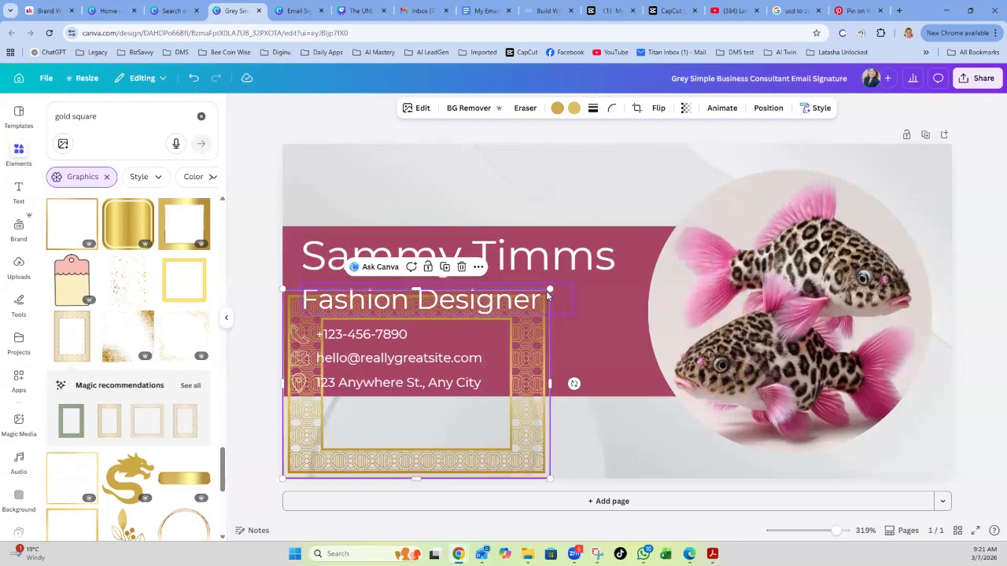
{"action": "left_click_drag", "start_coordinate": [552, 288], "coordinate": [386, 406]}
{"action": "mouse_move", "coordinate": [384, 441]}
{"action": "left_mouse_down"}
{"action": "mouse_move", "coordinate": [418, 442]}
{"action": "mouse_move", "coordinate": [391, 445]}
{"action": "left_mouse_up"}
{"action": "left_click_drag", "start_coordinate": [393, 405], "coordinate": [406, 396]}
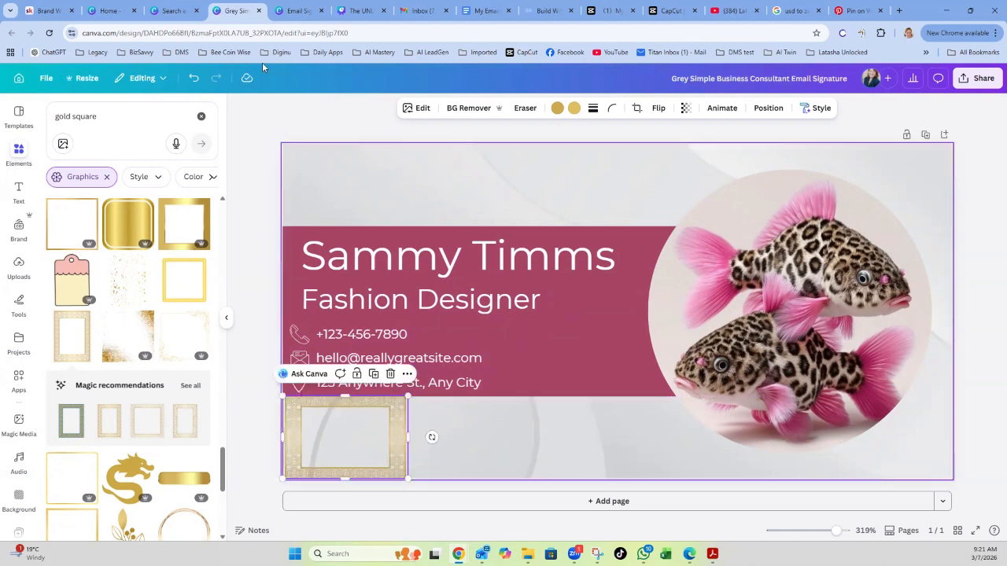
{"action": "left_click", "coordinate": [193, 79]}
{"action": "left_click", "coordinate": [193, 78]}
{"action": "left_click", "coordinate": [193, 78]}
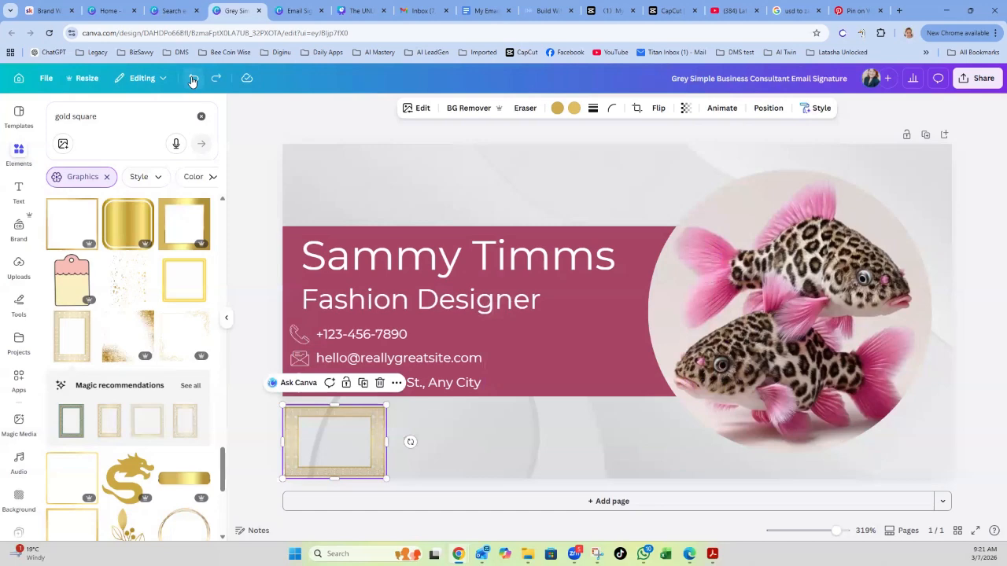
{"action": "left_click", "coordinate": [193, 78]}
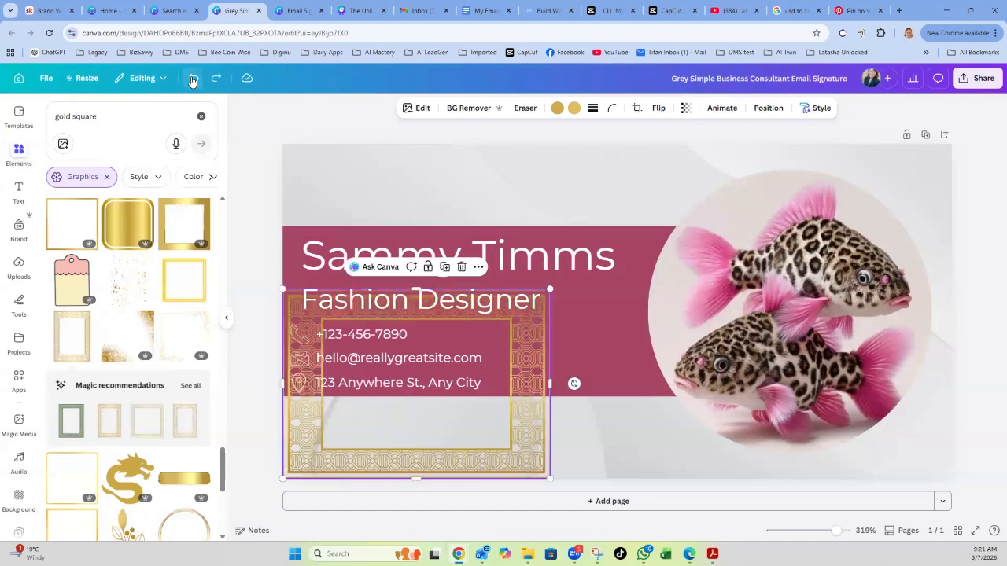
{"action": "left_click_drag", "start_coordinate": [538, 323], "coordinate": [565, 356]}
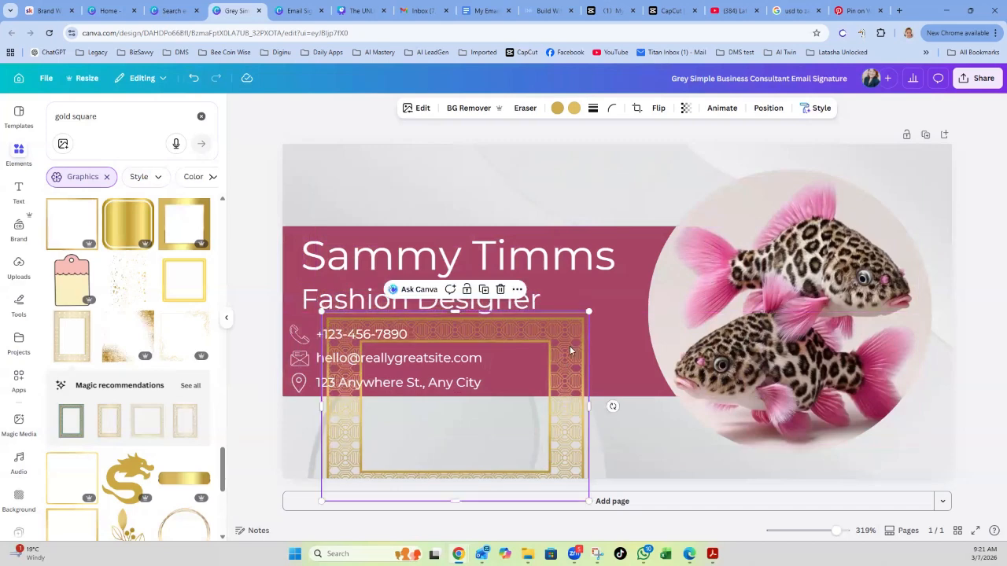
{"action": "left_click", "coordinate": [500, 290]}
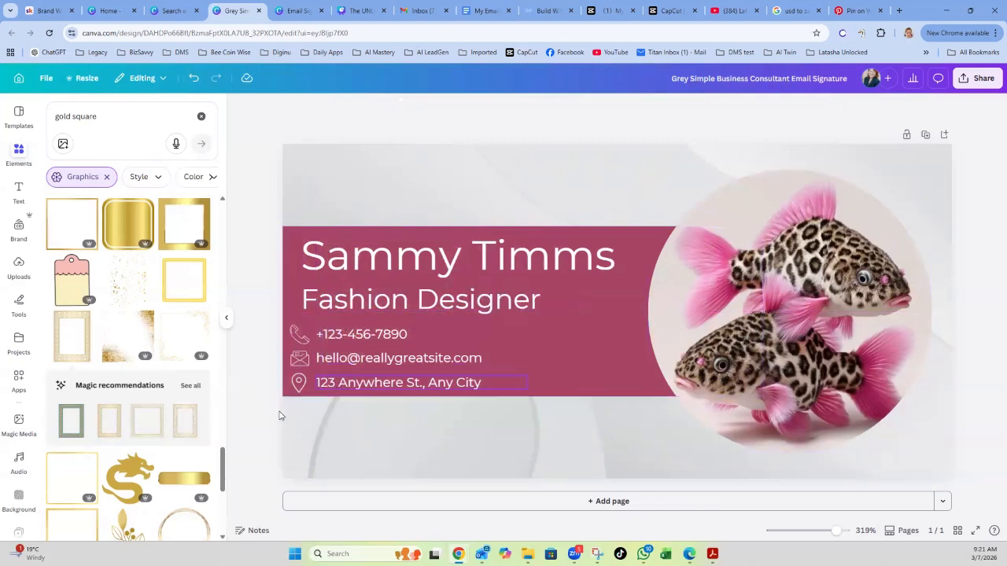
Add a gold square graphic and resize it into a short flat bar beneath the address line.
{"action": "scroll", "coordinate": [118, 425], "scroll_direction": "down", "scroll_amount": 4}
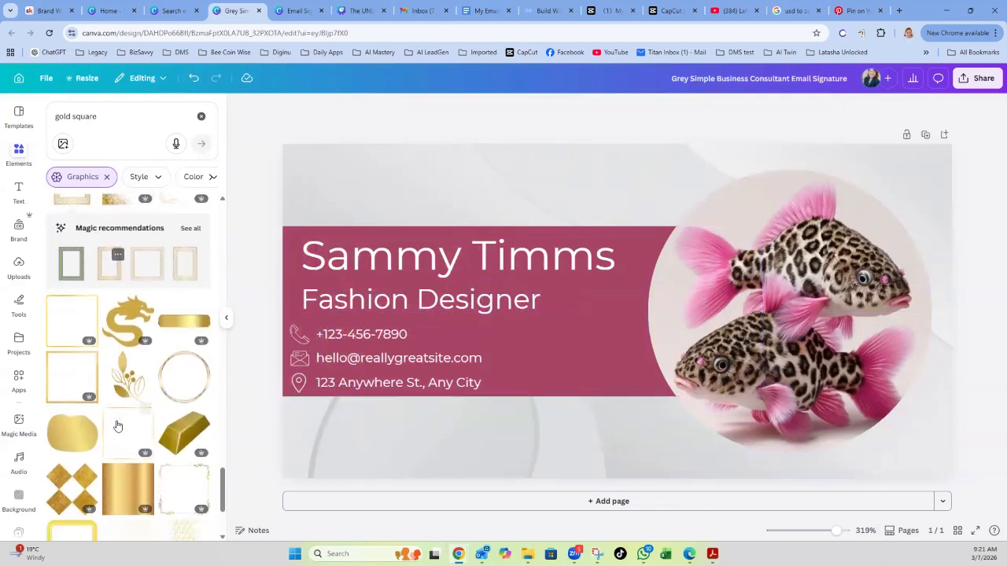
{"action": "scroll", "coordinate": [116, 425], "scroll_direction": "down", "scroll_amount": 3}
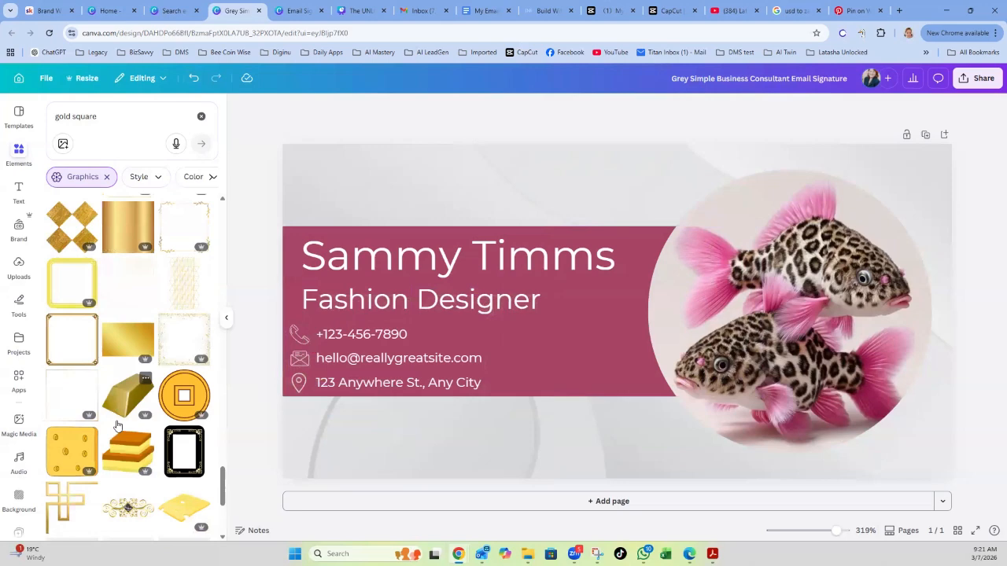
{"action": "scroll", "coordinate": [116, 426], "scroll_direction": "down", "scroll_amount": 5}
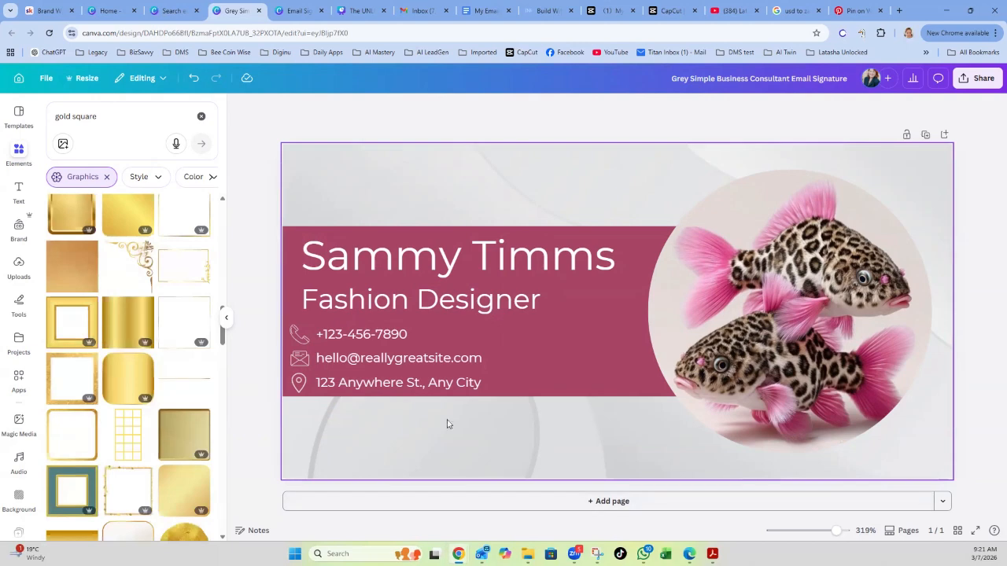
{"action": "scroll", "coordinate": [71, 333], "scroll_direction": "up", "scroll_amount": 1}
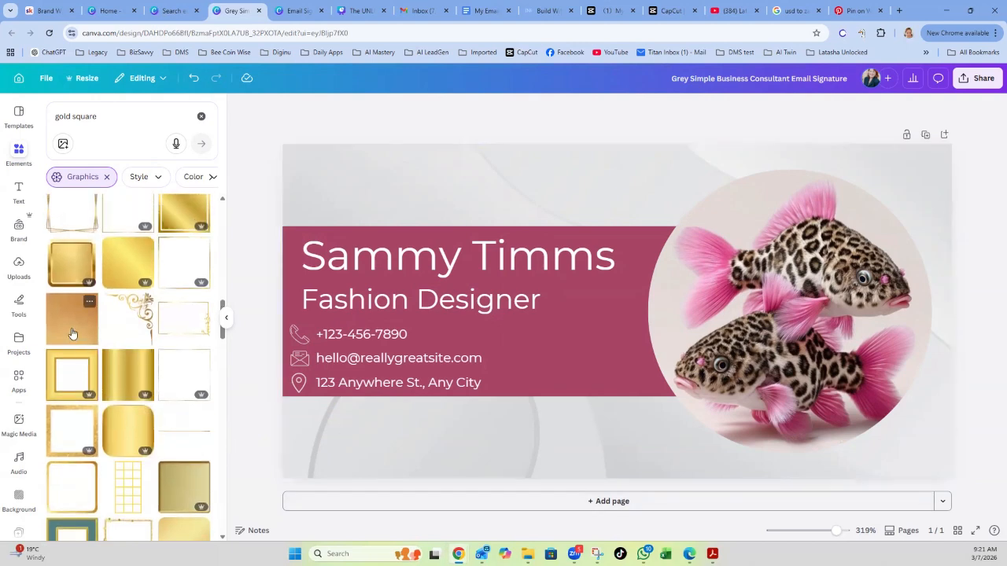
{"action": "left_click", "coordinate": [70, 333]}
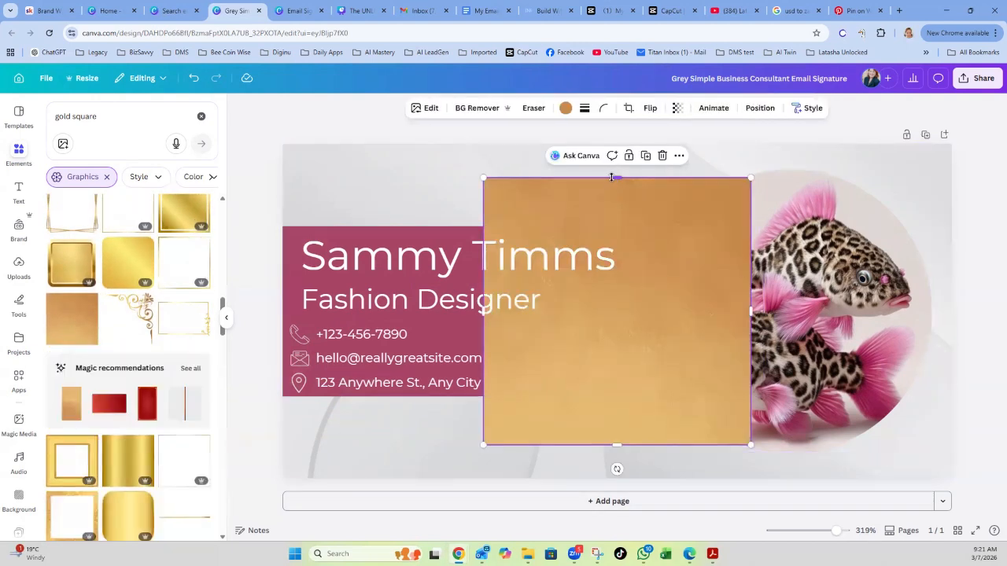
{"action": "left_click_drag", "start_coordinate": [617, 186], "coordinate": [371, 443]}
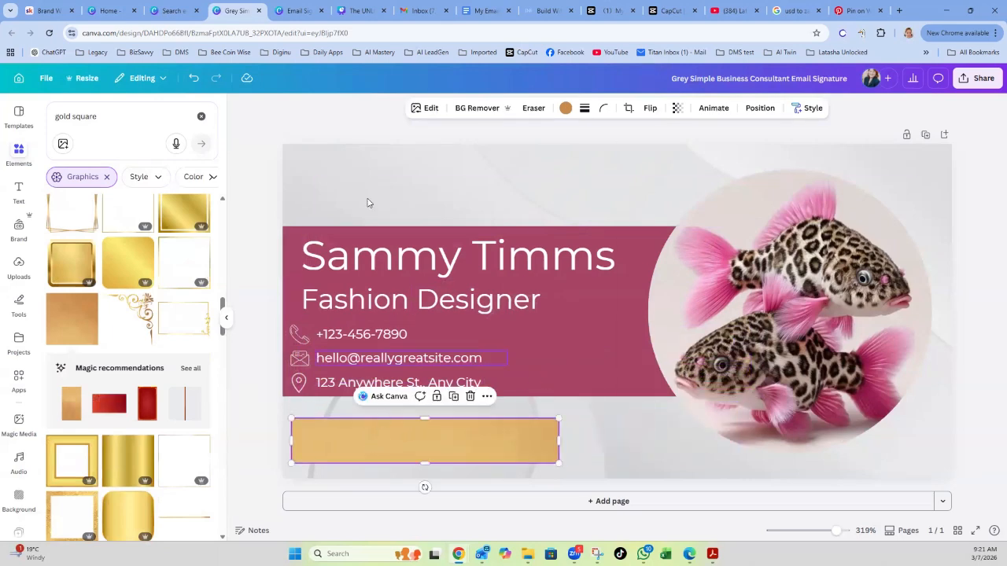
{"action": "left_click", "coordinate": [311, 128]}
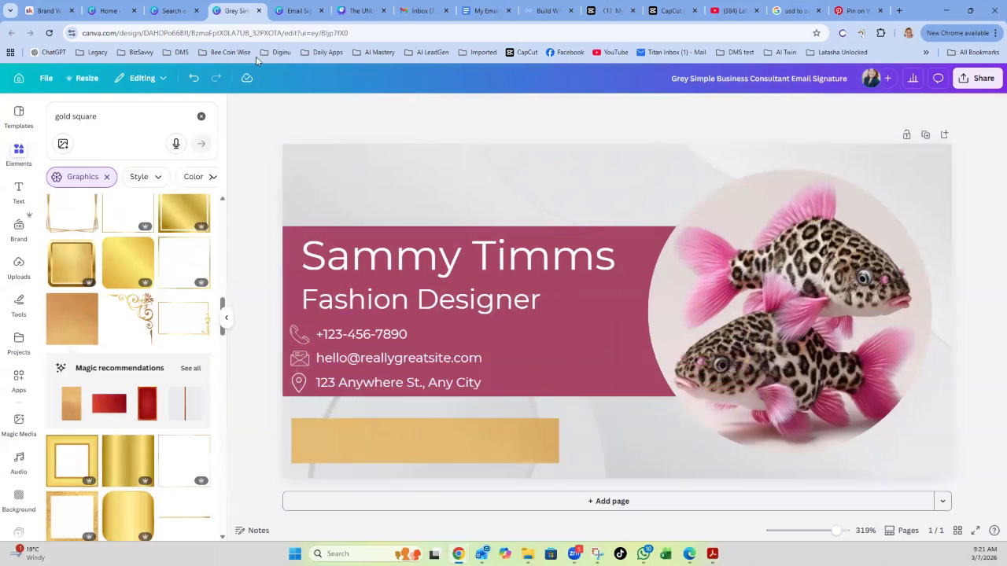
{"action": "left_click", "coordinate": [281, 14]}
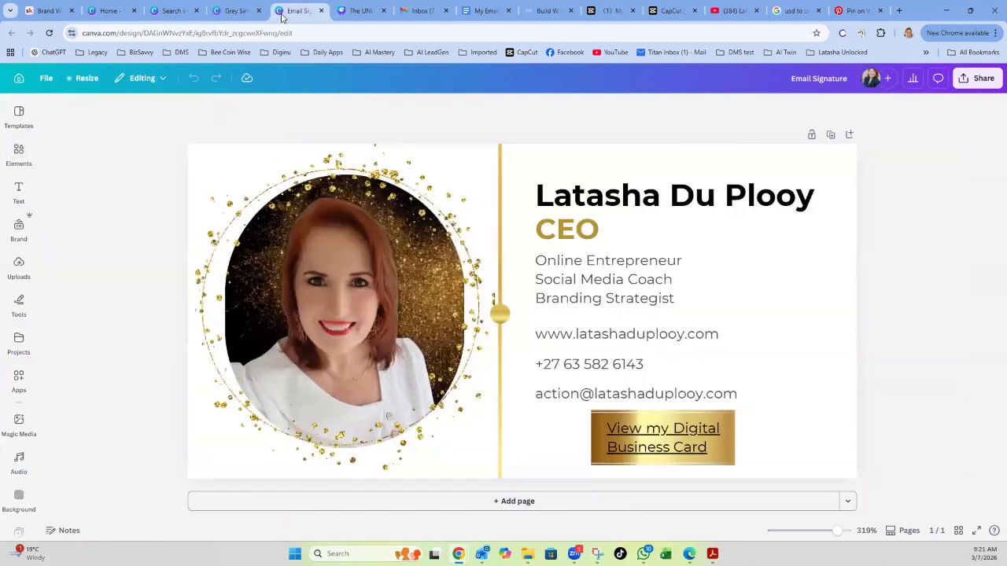
Back in the signature design, add a gold gradient rectangle from the gold bar's recommended graphics.
{"action": "left_click", "coordinate": [234, 14]}
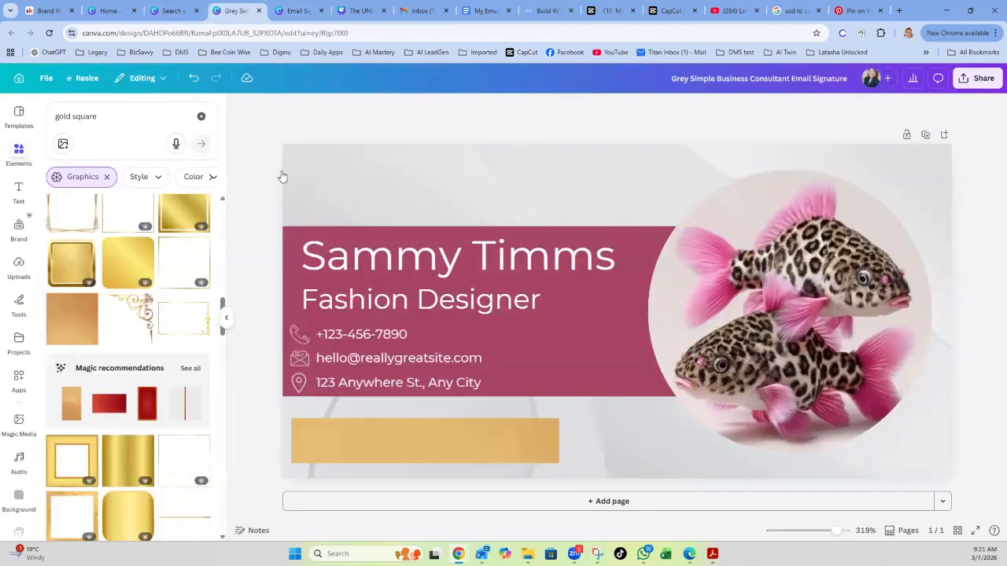
{"action": "left_click", "coordinate": [406, 441]}
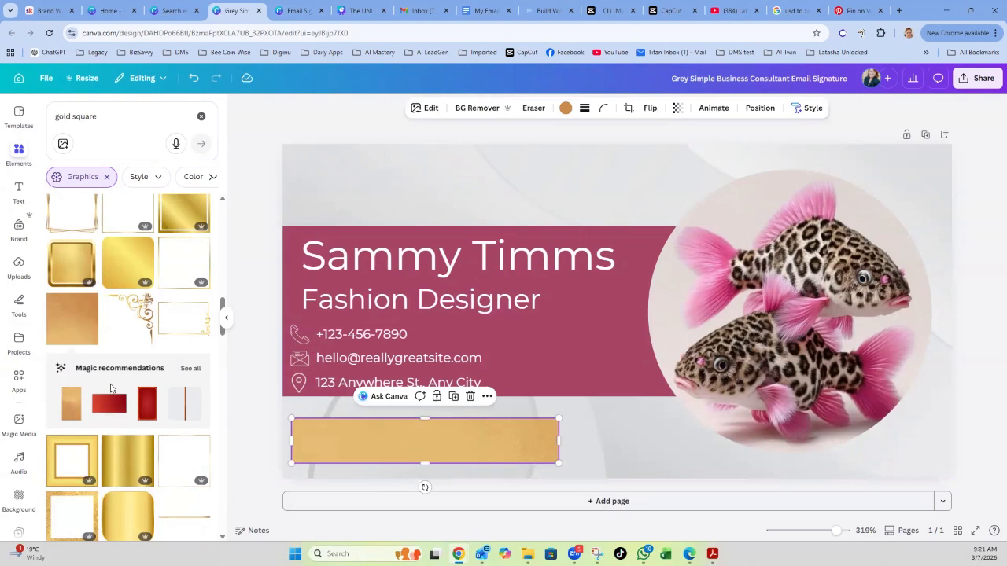
{"action": "left_click", "coordinate": [191, 368]}
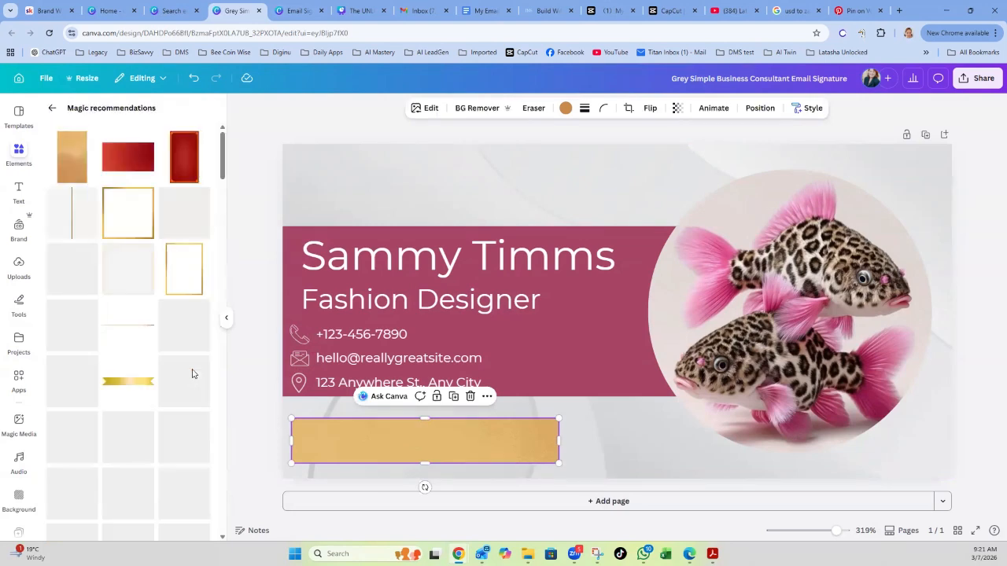
{"action": "scroll", "coordinate": [79, 383], "scroll_direction": "down", "scroll_amount": 1}
{"action": "scroll", "coordinate": [80, 383], "scroll_direction": "down", "scroll_amount": 1}
{"action": "left_click", "coordinate": [121, 347]}
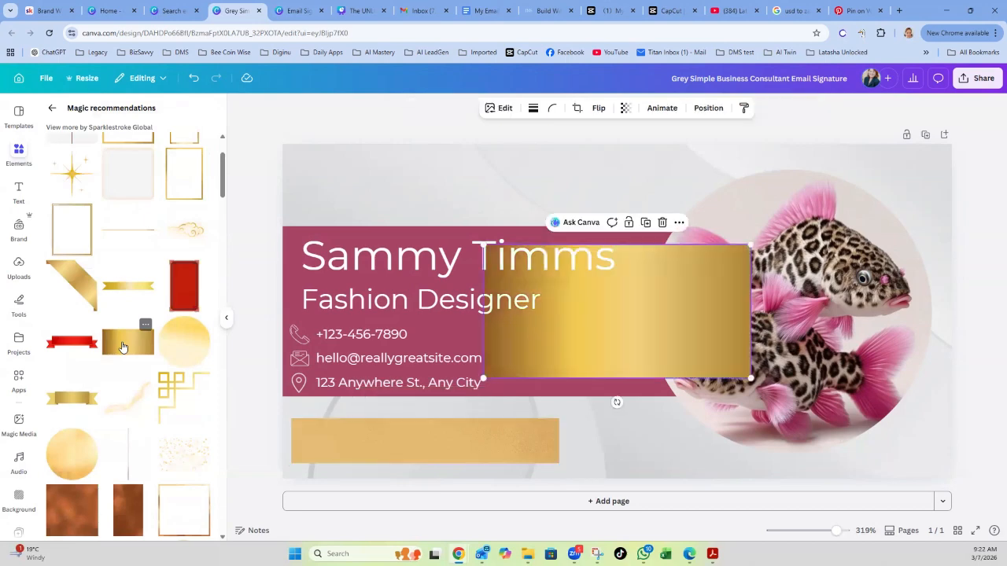
Delete the old gold bar and shrink the gold rectangle to sit just below the banner.
{"action": "left_click", "coordinate": [522, 440]}
{"action": "key", "text": "Delete"}
{"action": "left_click_drag", "start_coordinate": [710, 341], "coordinate": [508, 443]}
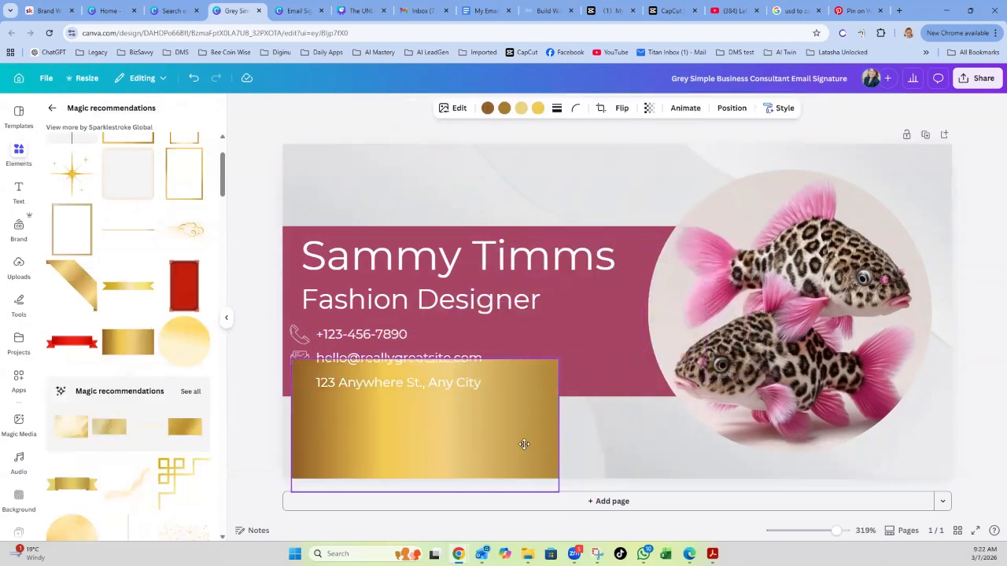
{"action": "left_click_drag", "start_coordinate": [558, 359], "coordinate": [446, 409]}
{"action": "left_click_drag", "start_coordinate": [404, 449], "coordinate": [618, 439]}
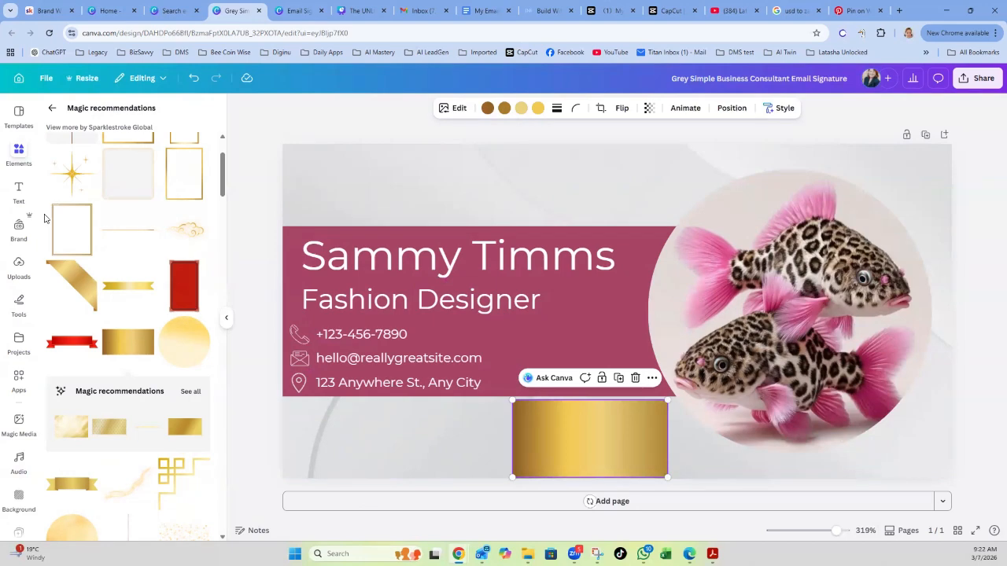
Search fonts for 'View my website' and add a text box in the Myster font.
{"action": "left_click", "coordinate": [52, 111]}
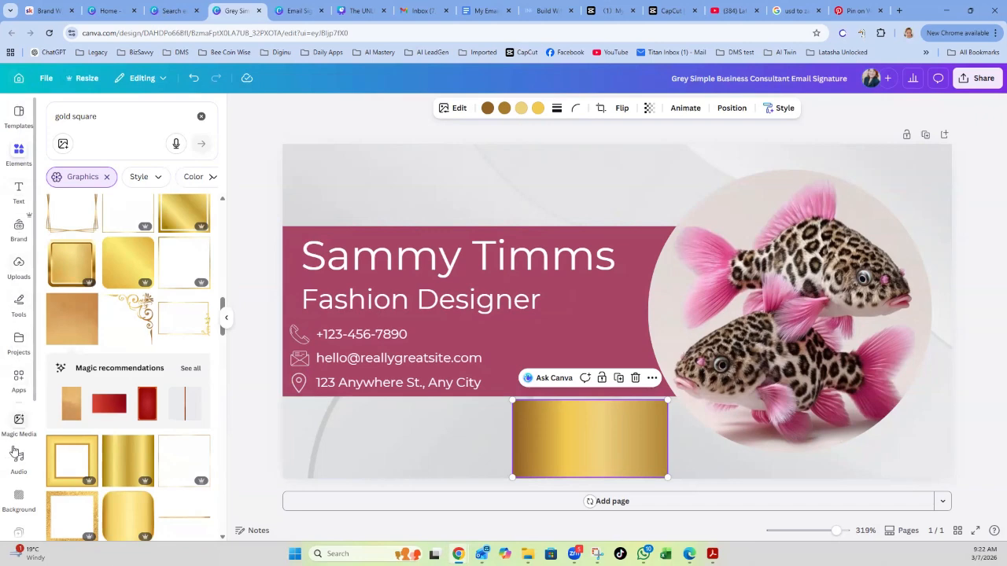
{"action": "left_click", "coordinate": [19, 193]}
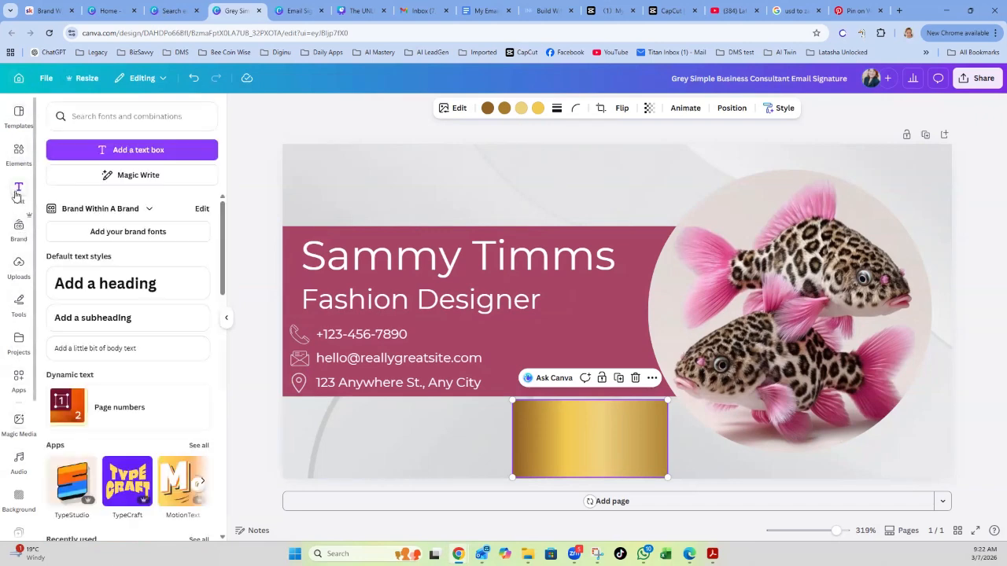
{"action": "left_click", "coordinate": [91, 117]}
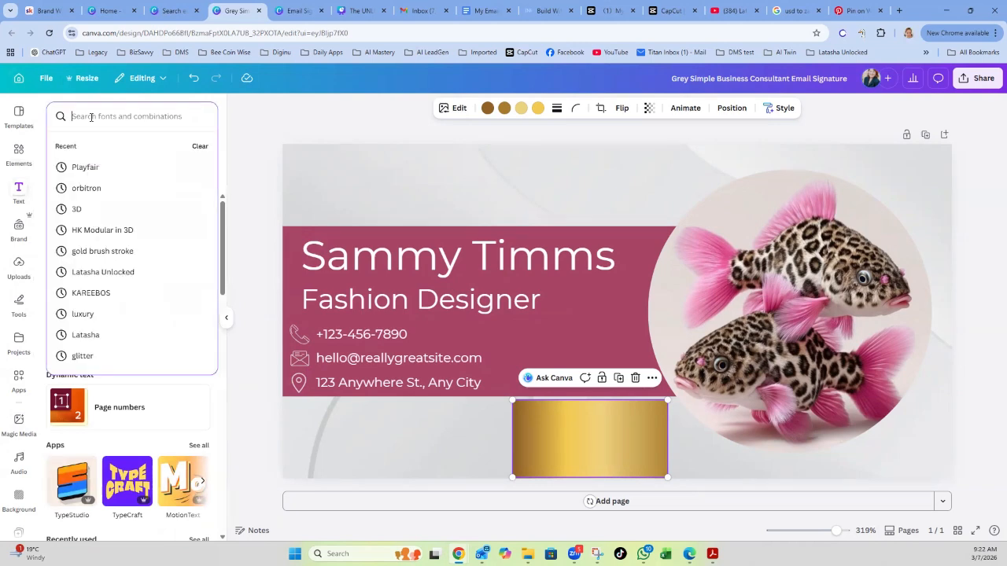
{"action": "type", "text": "View my business card"}
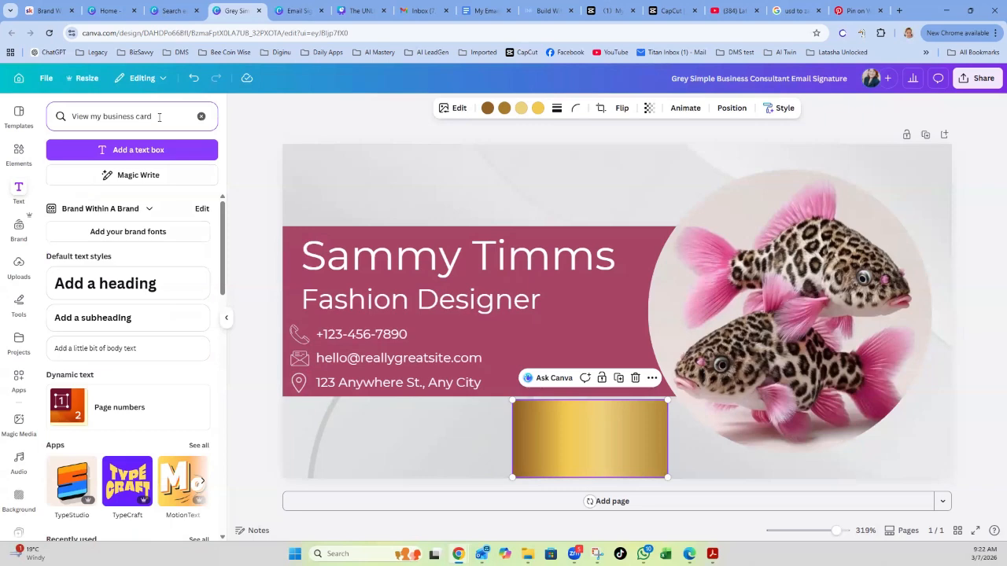
{"action": "key", "text": "BackSpace"}
{"action": "key", "text": "BackSpace"}
{"action": "key", "text": "BackSpace"}
{"action": "key", "text": "BackSpace"}
{"action": "key", "text": "BackSpace"}
{"action": "key", "text": "BackSpace"}
{"action": "key", "text": "BackSpace"}
{"action": "key", "text": "BackSpace"}
{"action": "key", "text": "BackSpace"}
{"action": "key", "text": "Return"}
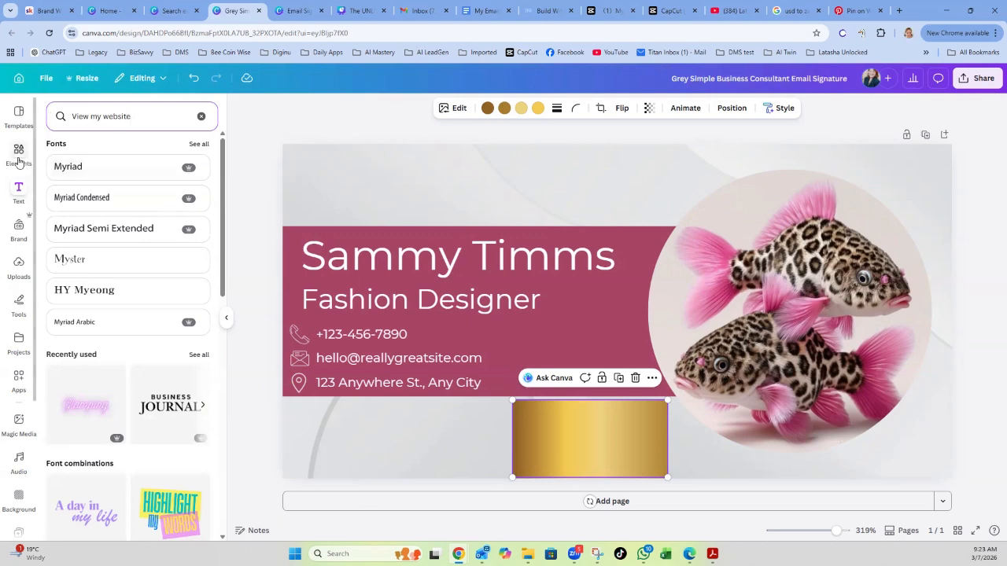
{"action": "left_click", "coordinate": [20, 191]}
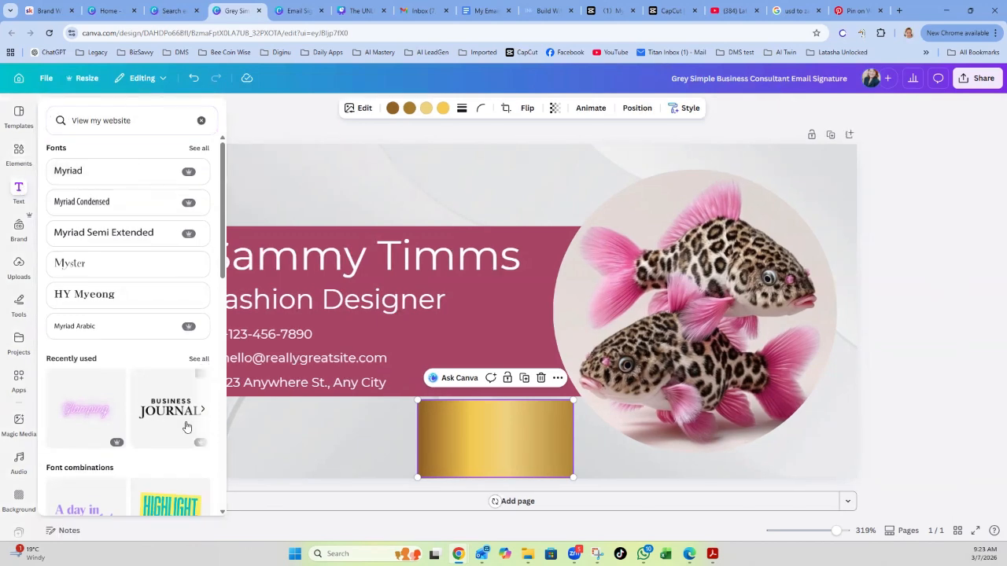
{"action": "scroll", "coordinate": [187, 420], "scroll_direction": "down", "scroll_amount": 2}
{"action": "scroll", "coordinate": [186, 417], "scroll_direction": "up", "scroll_amount": 2}
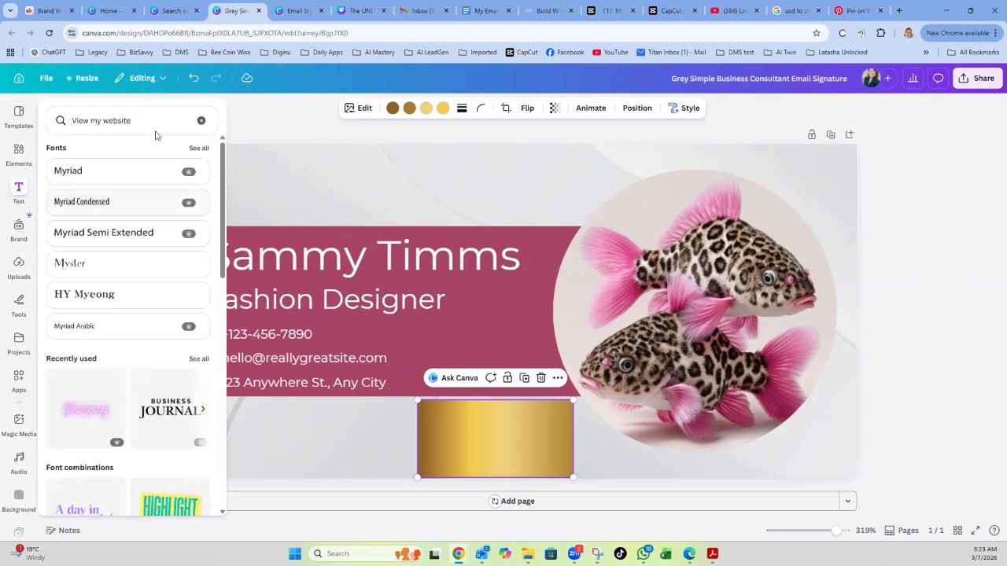
{"action": "left_click", "coordinate": [20, 194]}
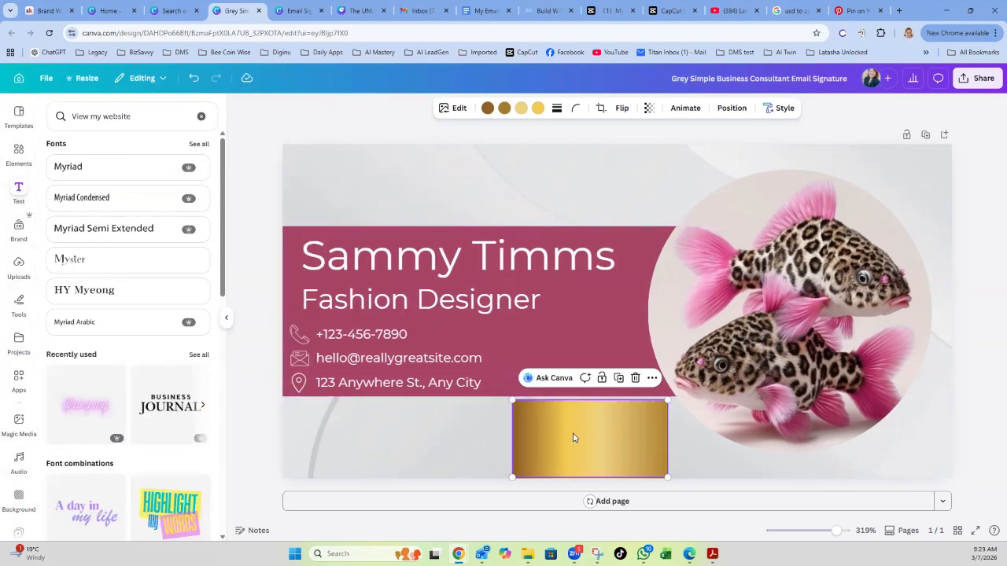
{"action": "left_click", "coordinate": [70, 260]}
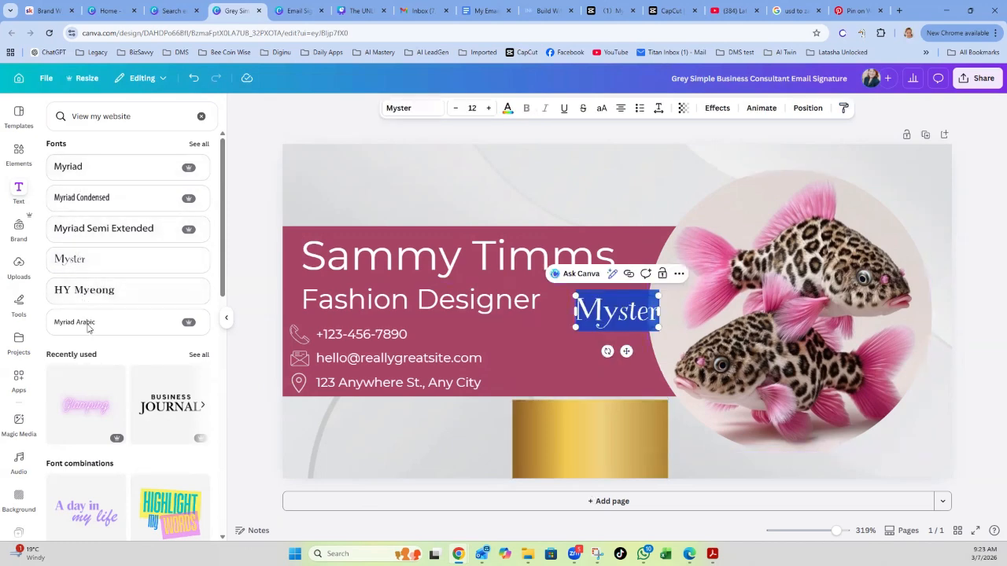
Add an HY Myeong text box, widen it, and change its text to 'View my website'.
{"action": "scroll", "coordinate": [88, 332], "scroll_direction": "down", "scroll_amount": 1}
{"action": "scroll", "coordinate": [88, 332], "scroll_direction": "down", "scroll_amount": 1}
{"action": "scroll", "coordinate": [75, 236], "scroll_direction": "up", "scroll_amount": 1}
{"action": "left_click", "coordinate": [83, 298]}
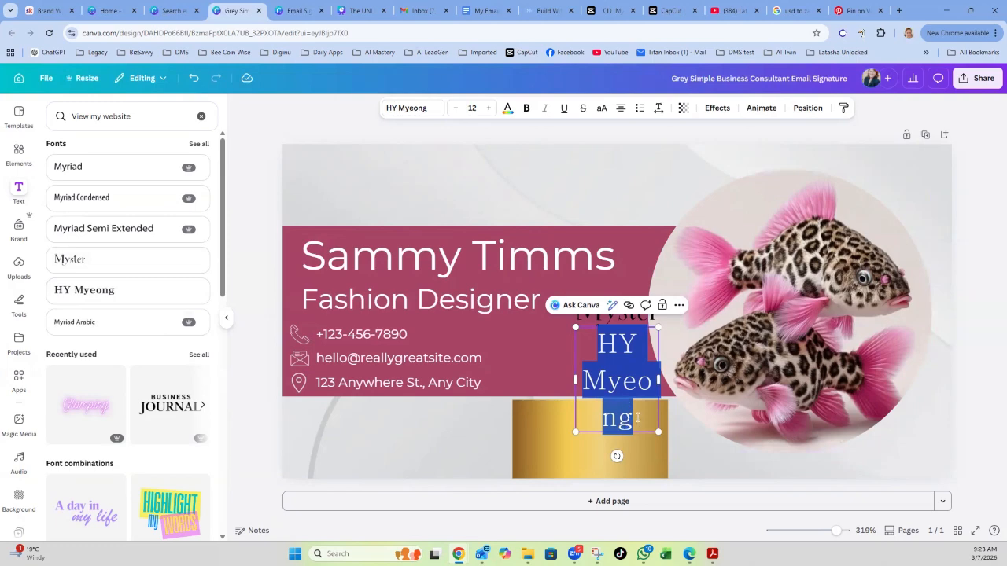
{"action": "left_click_drag", "start_coordinate": [659, 382], "coordinate": [772, 381]}
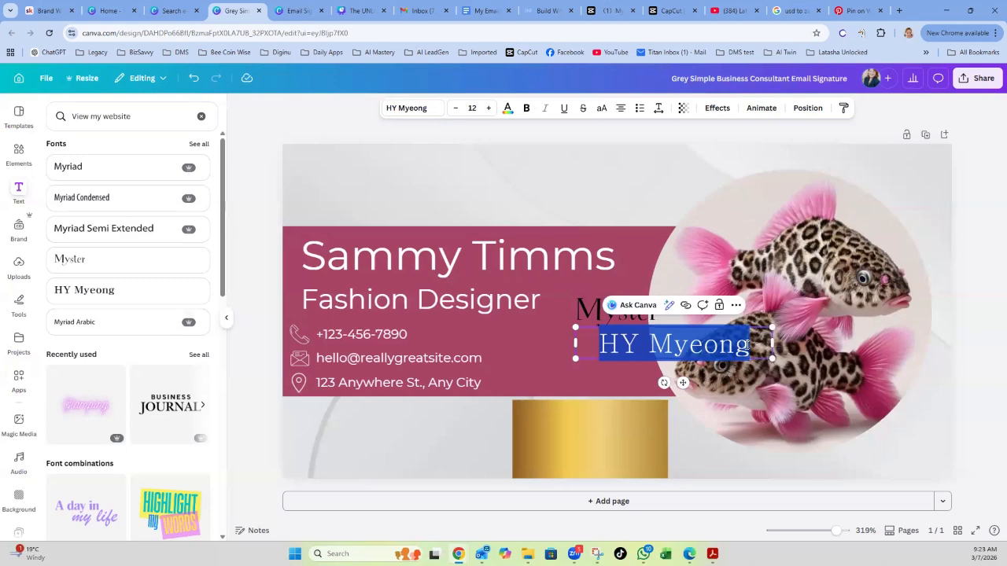
{"action": "key", "text": "BackSpace"}
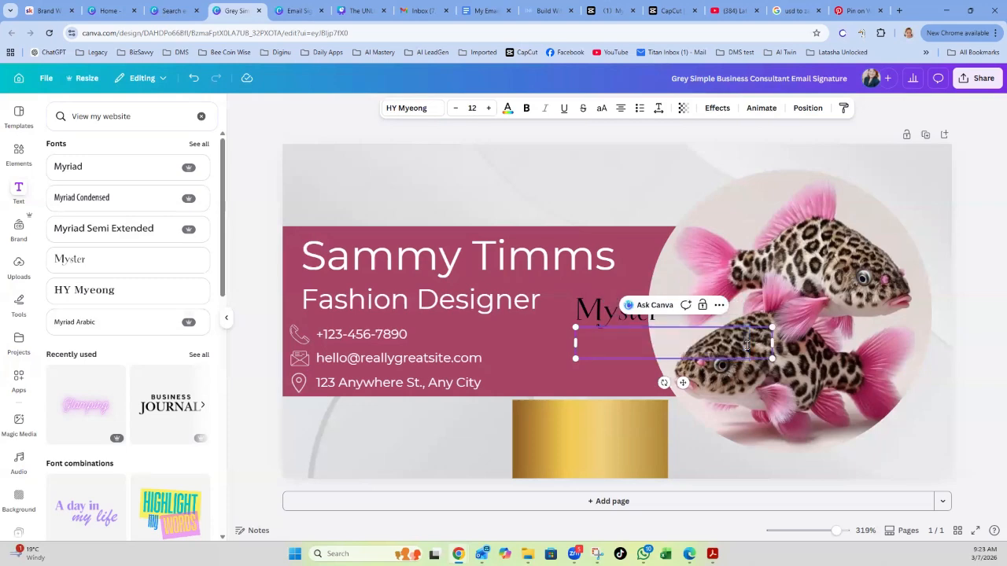
{"action": "type", "text": "View m"}
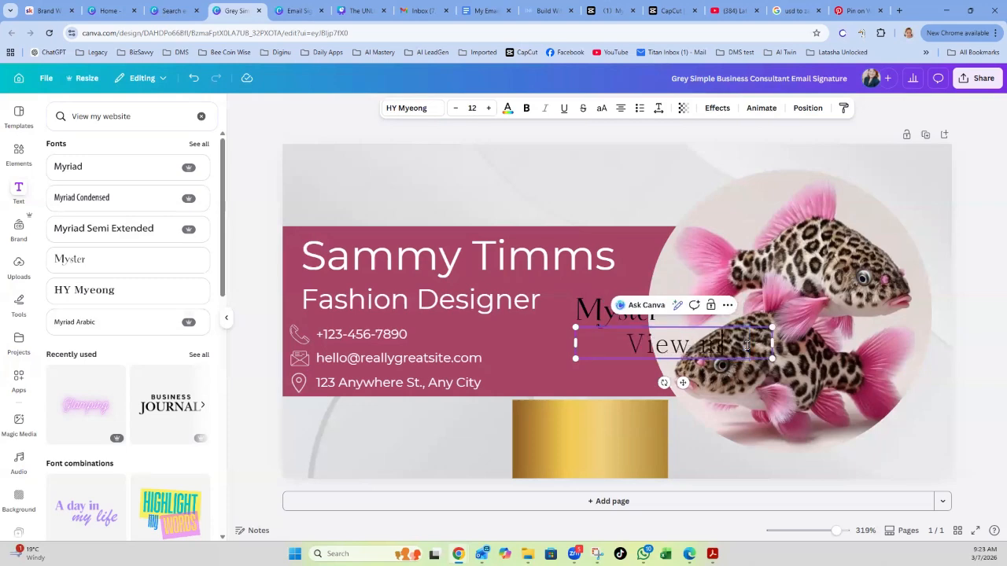
{"action": "type", "text": "y we"}
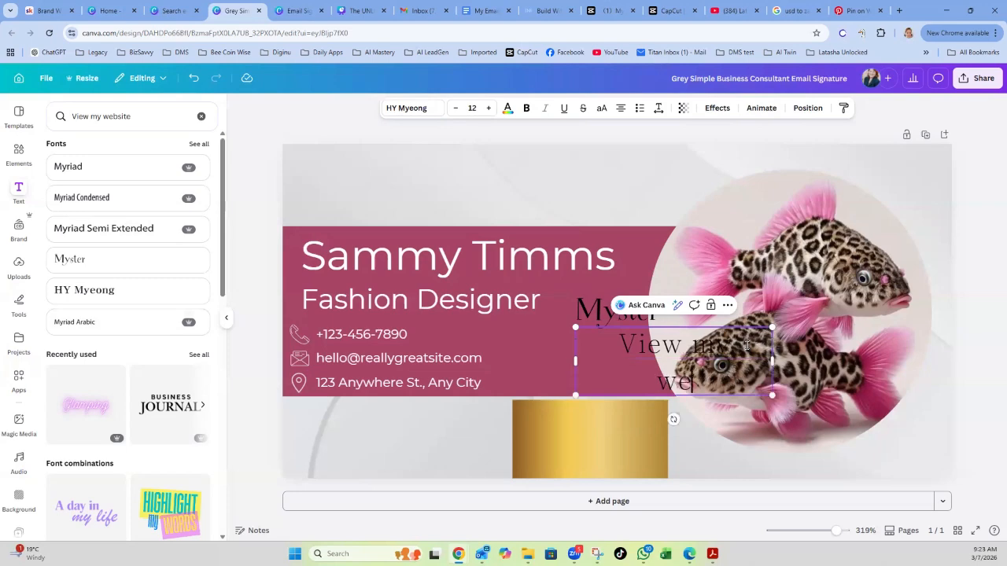
{"action": "type", "text": "bsite"}
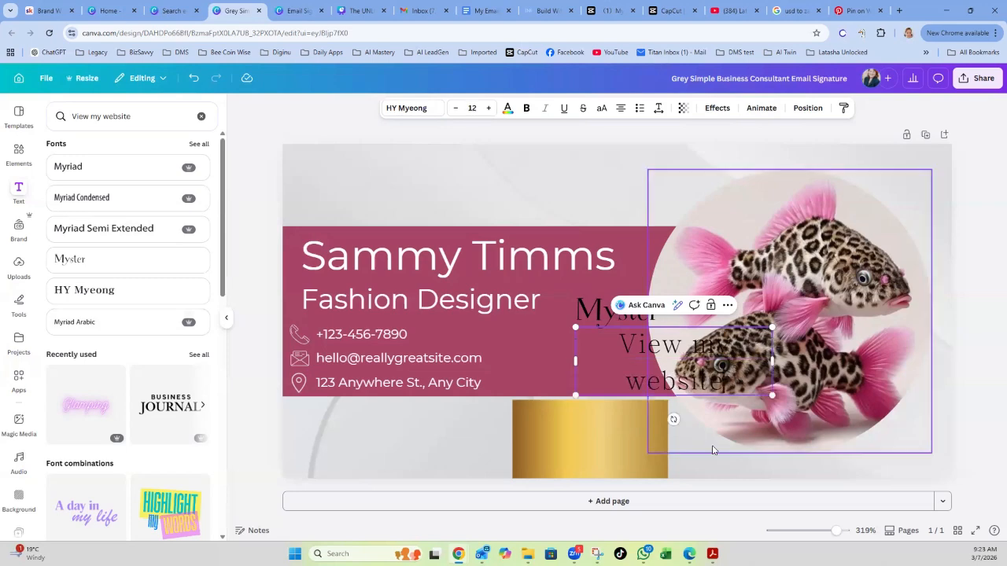
{"action": "left_click", "coordinate": [468, 430]}
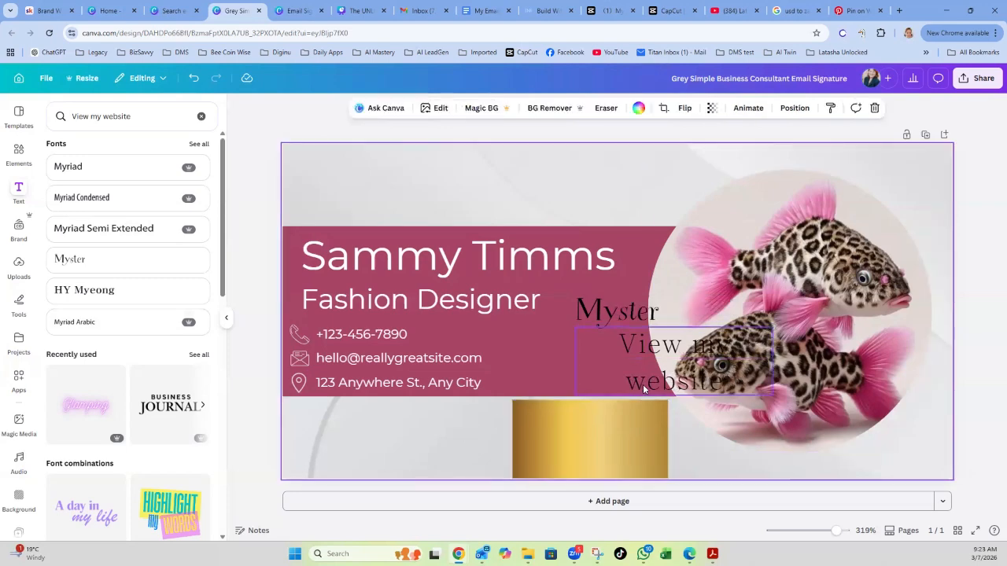
Move the 'View my website' text onto the gold rectangle.
{"action": "left_click", "coordinate": [652, 366]}
{"action": "left_click_drag", "start_coordinate": [652, 366], "coordinate": [565, 446]}
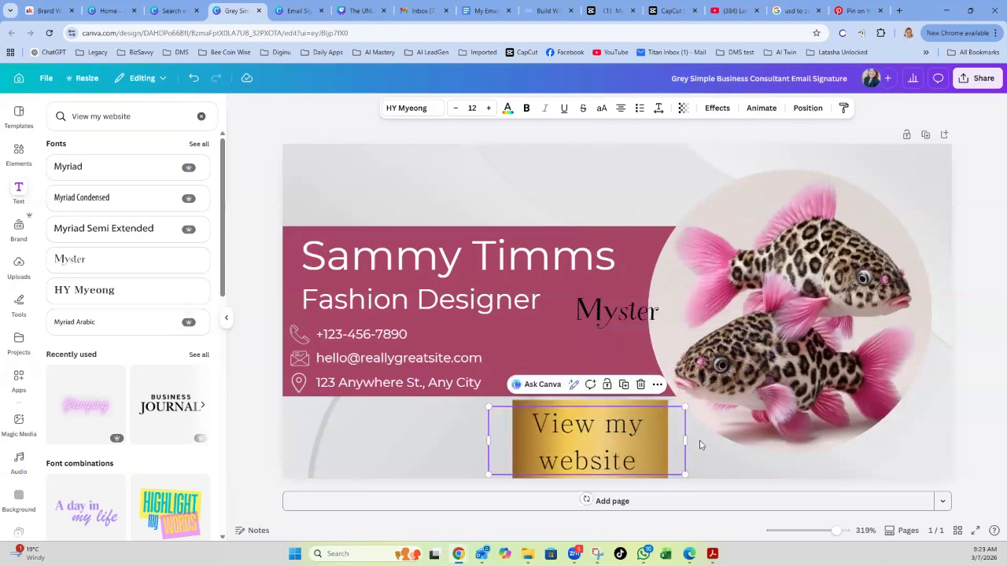
{"action": "left_click", "coordinate": [967, 415]}
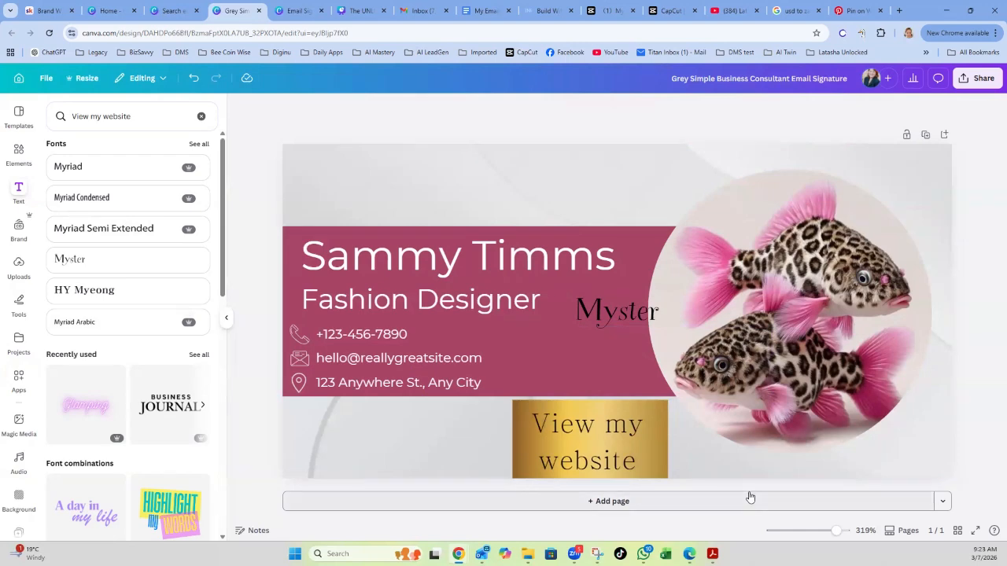
{"action": "left_click", "coordinate": [602, 442]}
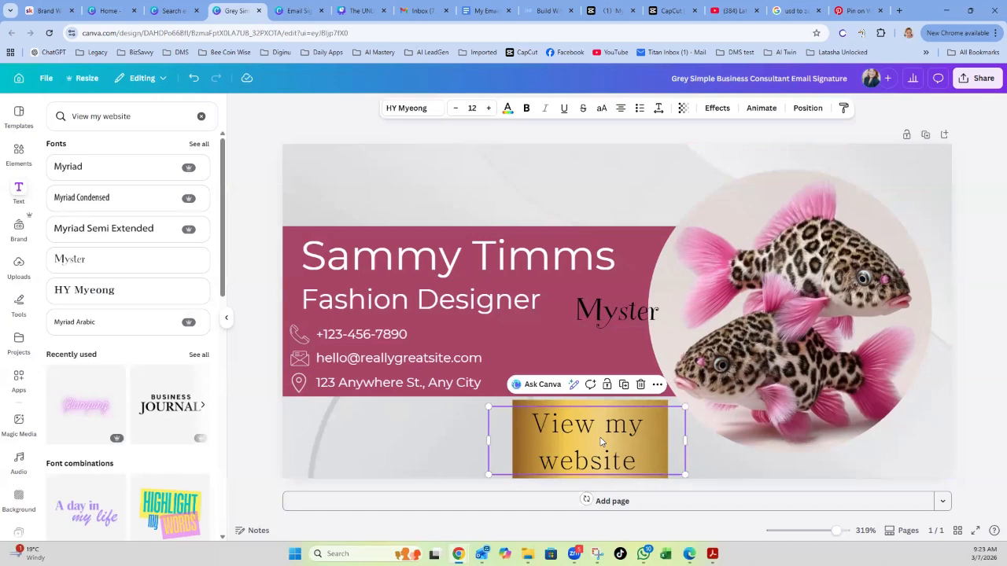
Link the 'View my website' text on the gold block to the website address.
{"action": "left_click", "coordinate": [658, 385]}
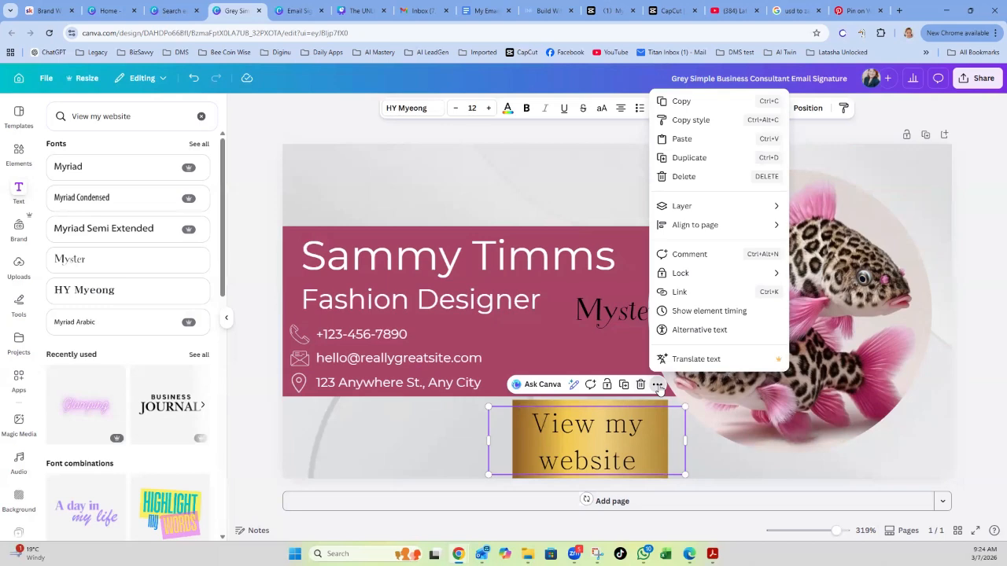
{"action": "left_click", "coordinate": [678, 293]}
{"action": "left_click", "coordinate": [692, 285]}
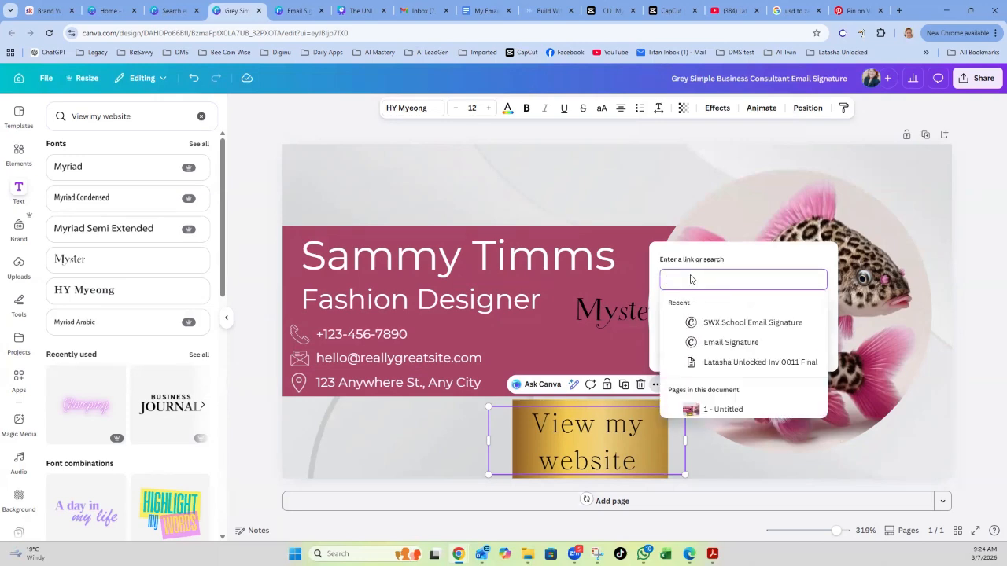
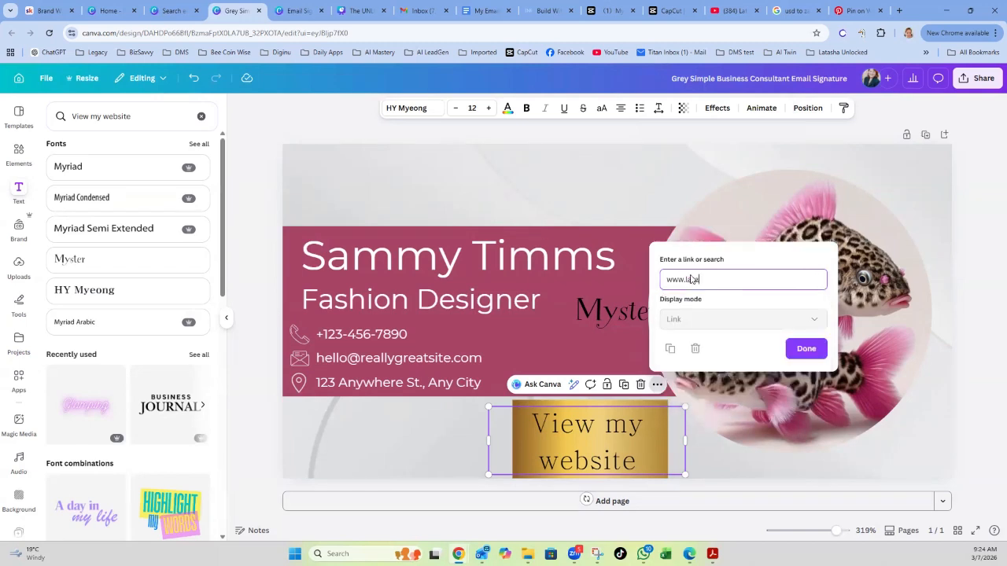
{"action": "left_click", "coordinate": [806, 349]}
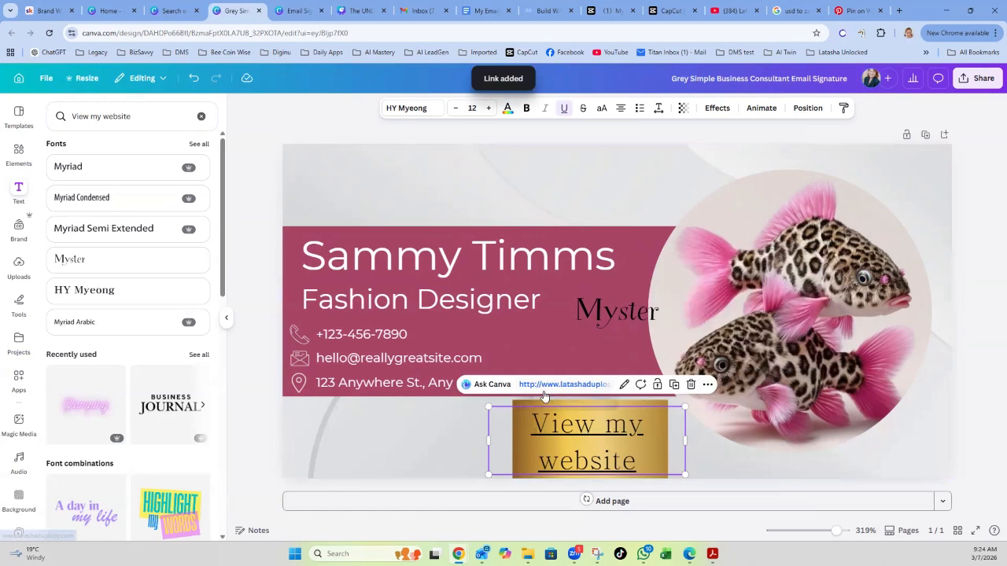
{"action": "left_click", "coordinate": [968, 432]}
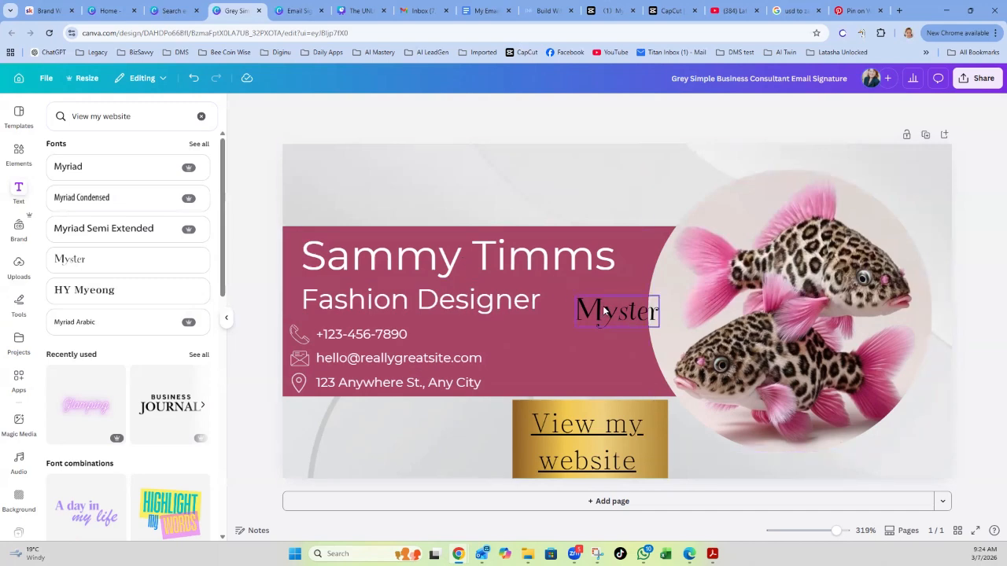
Delete the leftover 'Myster' text from the signature design.
{"action": "left_click", "coordinate": [606, 310]}
{"action": "left_click", "coordinate": [670, 274]}
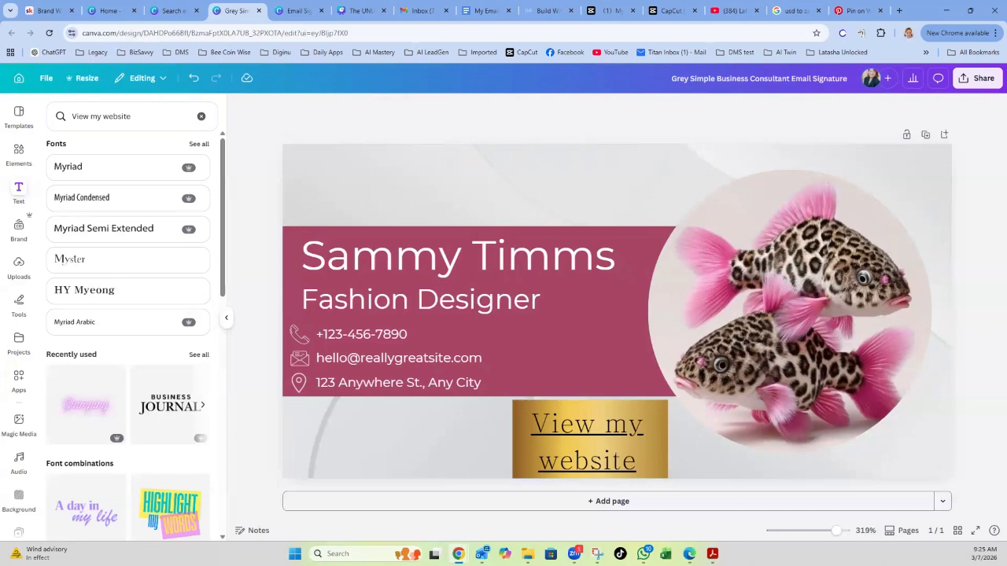
Download the signature design as a PNG file at 400 × 200 px.
{"action": "left_click", "coordinate": [982, 81]}
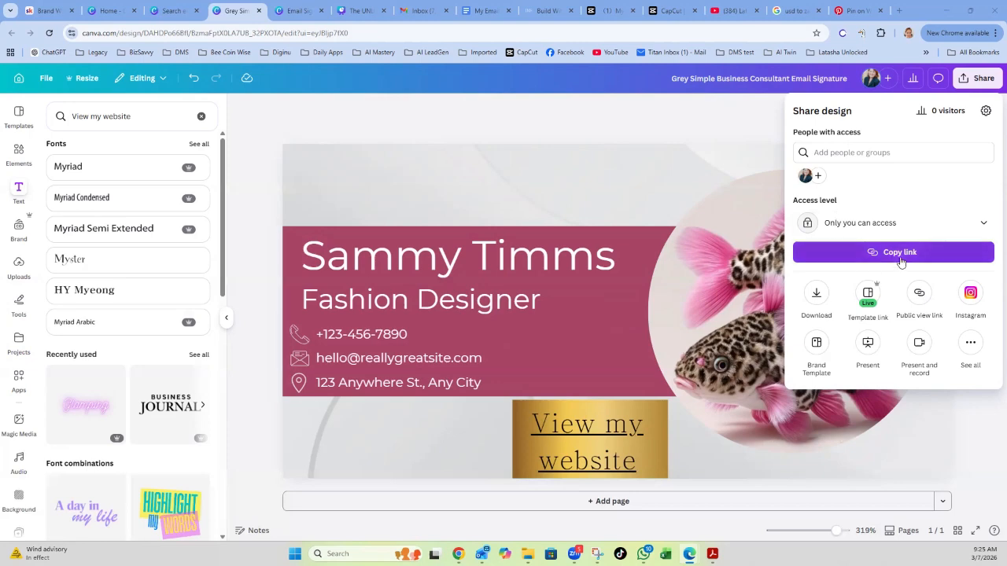
{"action": "left_click", "coordinate": [817, 297]}
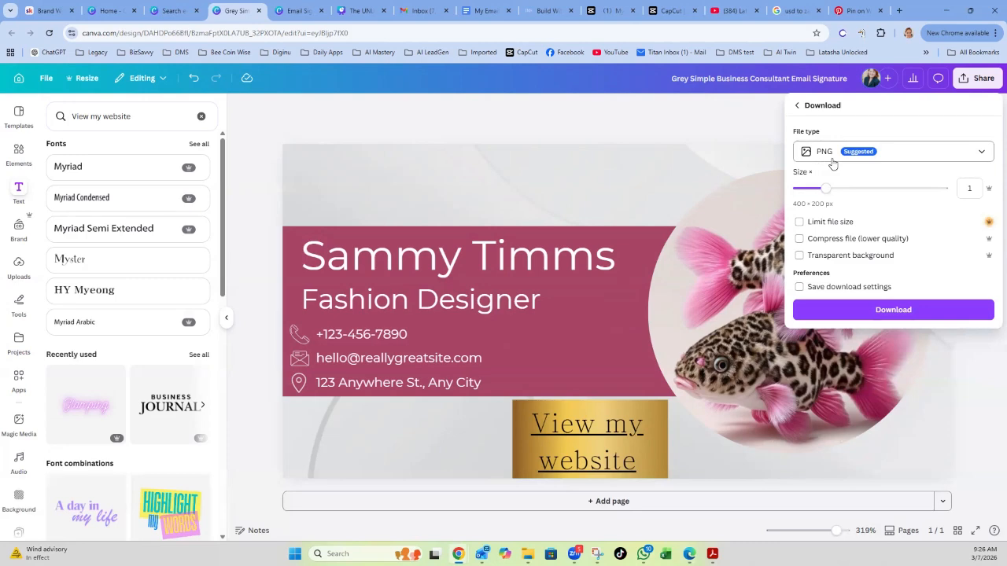
{"action": "left_click", "coordinate": [981, 155]}
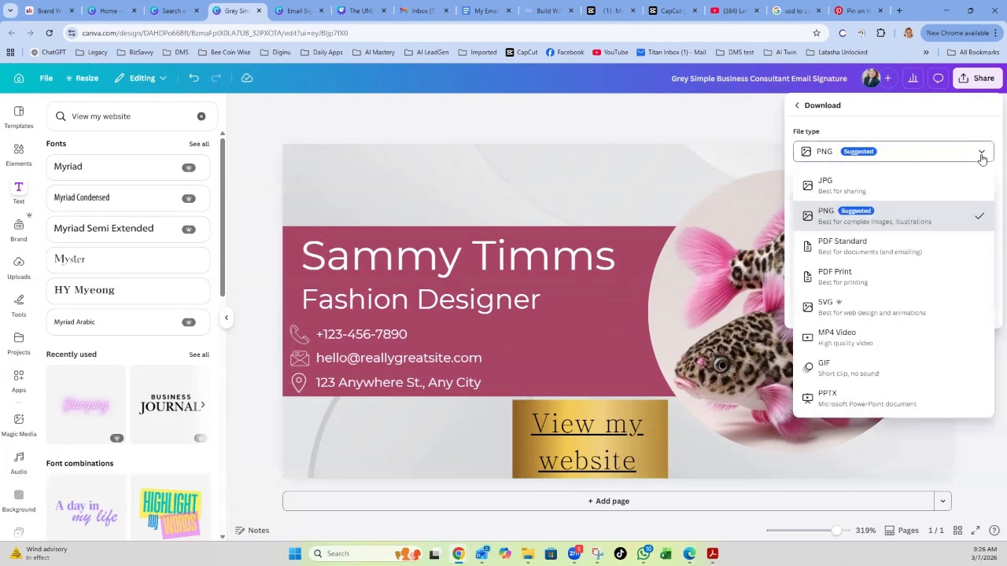
{"action": "left_click", "coordinate": [875, 220]}
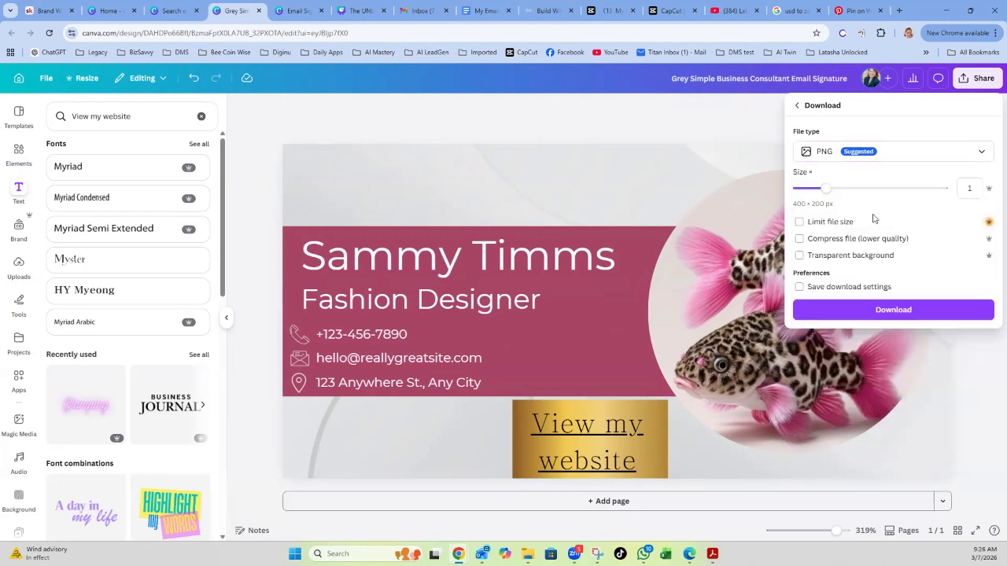
{"action": "left_click", "coordinate": [894, 311]}
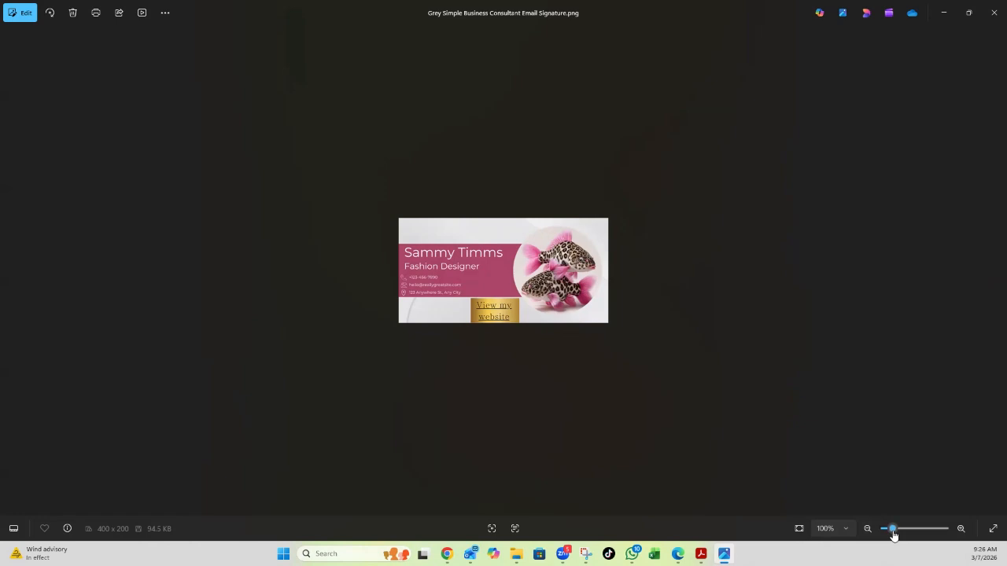
Zoom in and out on the exported signature PNG in Photos, then close the viewer.
{"action": "left_click_drag", "start_coordinate": [892, 534], "coordinate": [905, 536]}
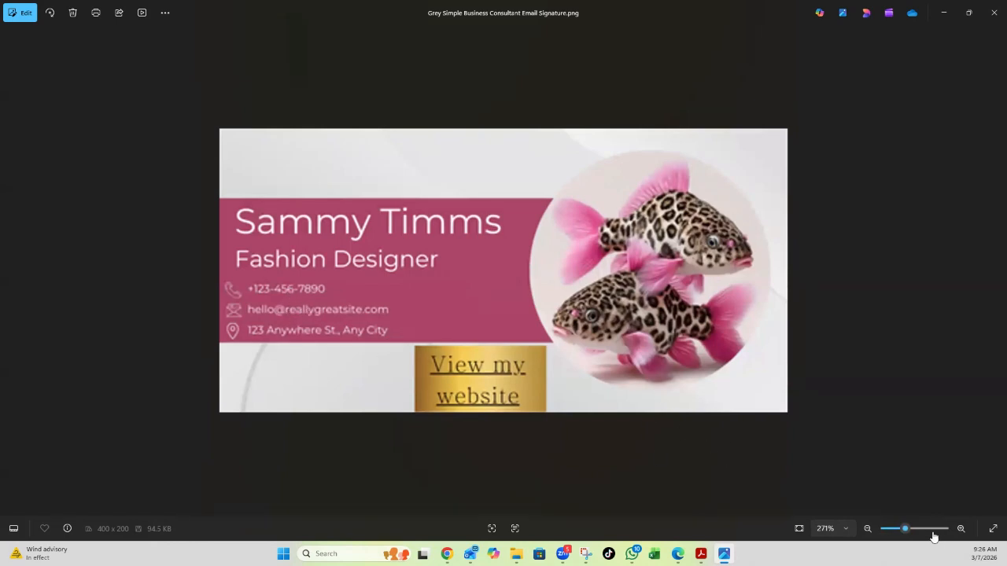
{"action": "left_click", "coordinate": [899, 533]}
{"action": "left_click_drag", "start_coordinate": [899, 531], "coordinate": [898, 531]}
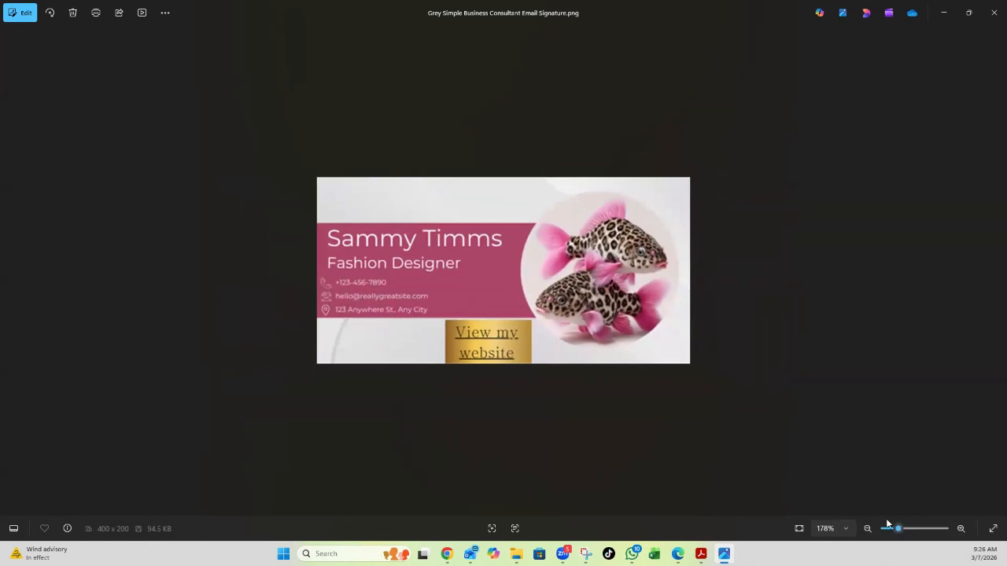
{"action": "left_click_drag", "start_coordinate": [899, 532], "coordinate": [896, 533]}
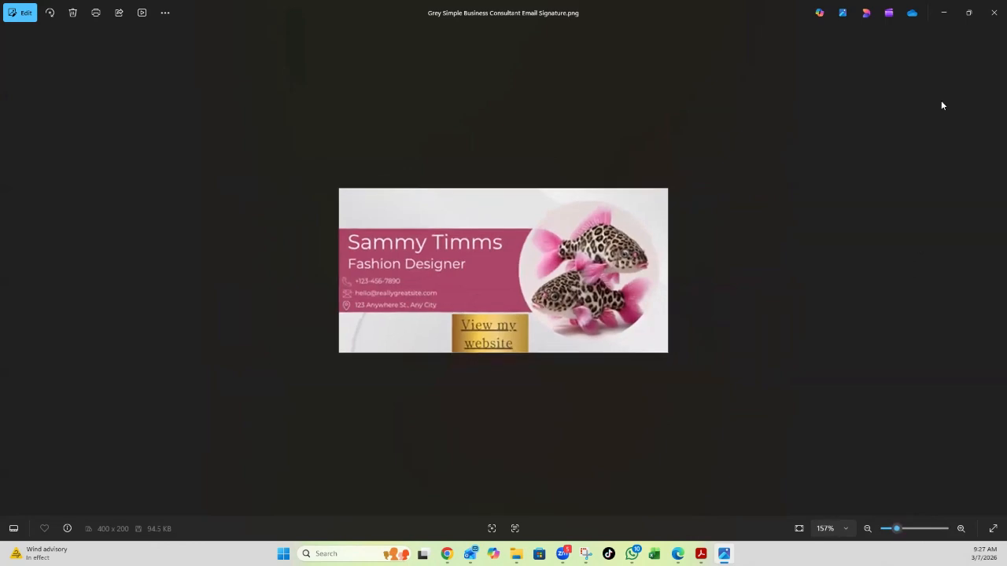
{"action": "left_click", "coordinate": [992, 16]}
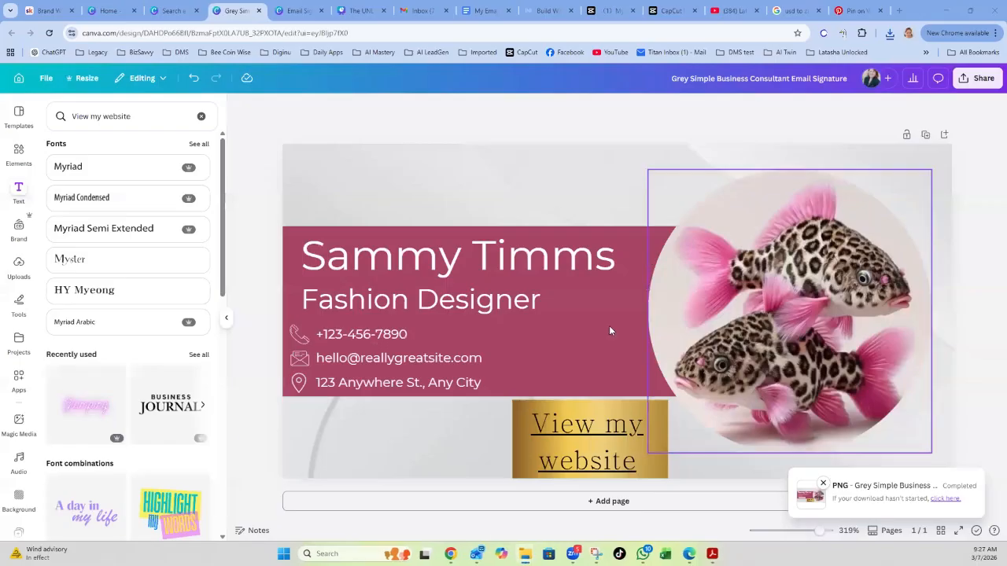
Enlarge the phone number and email text to 6.7, widening the email box onto one line.
{"action": "left_click", "coordinate": [381, 336]}
{"action": "triple_click", "coordinate": [417, 335]}
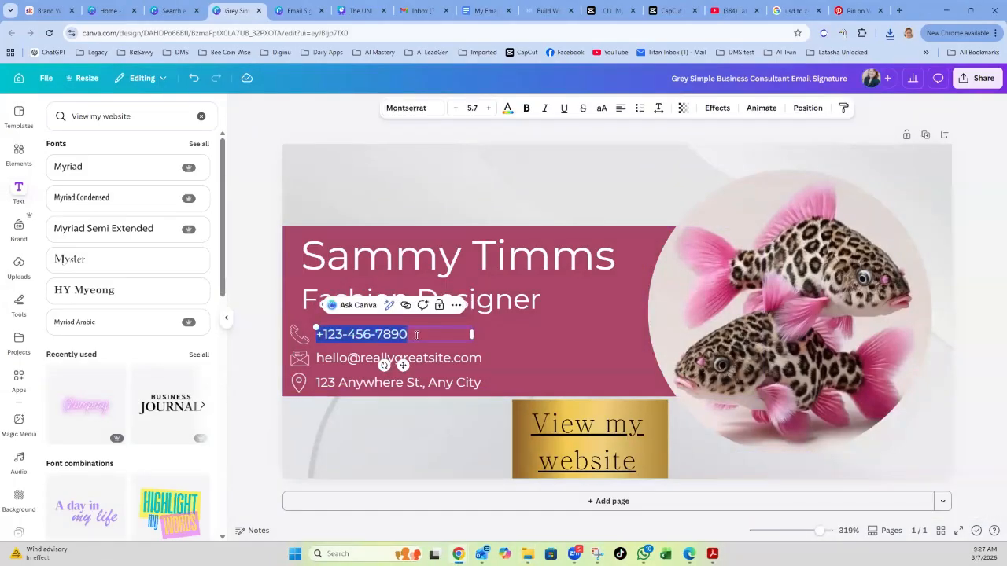
{"action": "left_click", "coordinate": [490, 109]}
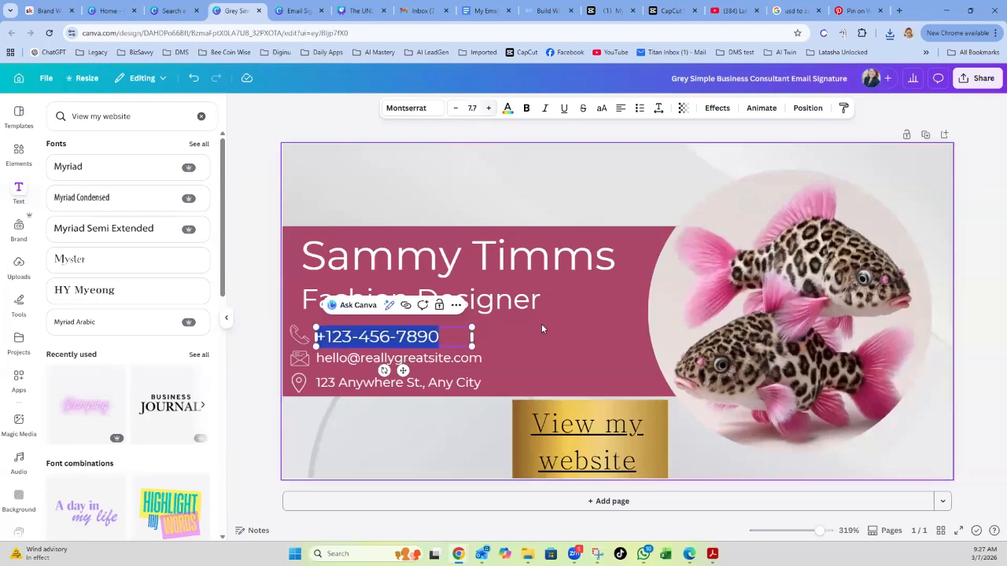
{"action": "left_click", "coordinate": [523, 346]}
{"action": "left_click", "coordinate": [454, 362]}
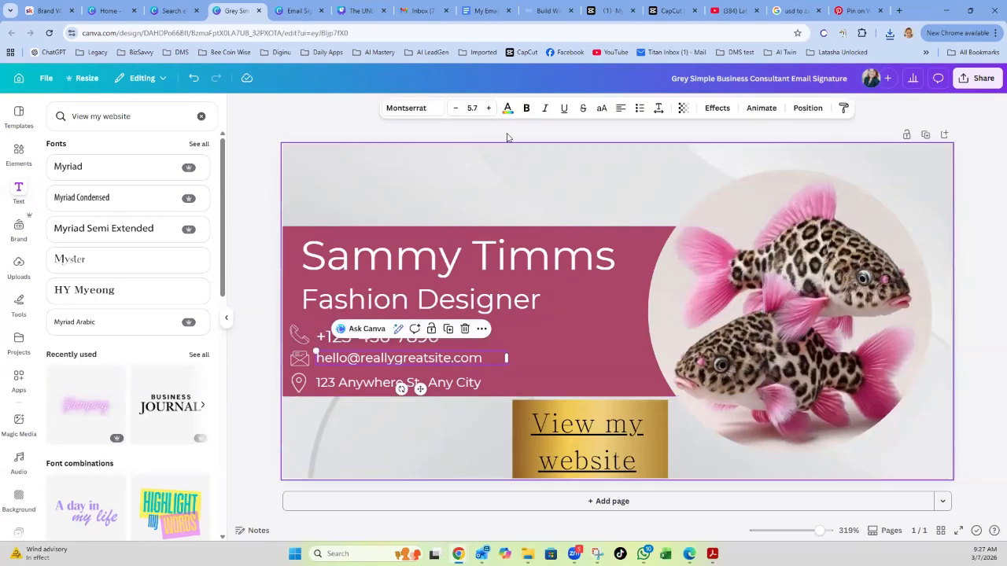
{"action": "left_click", "coordinate": [490, 109]}
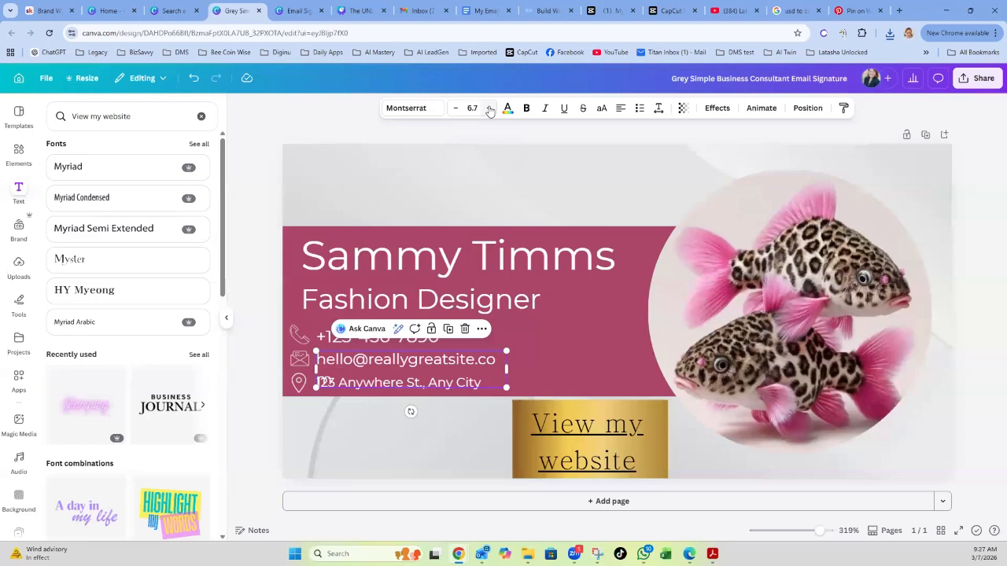
{"action": "left_click_drag", "start_coordinate": [506, 368], "coordinate": [530, 366]}
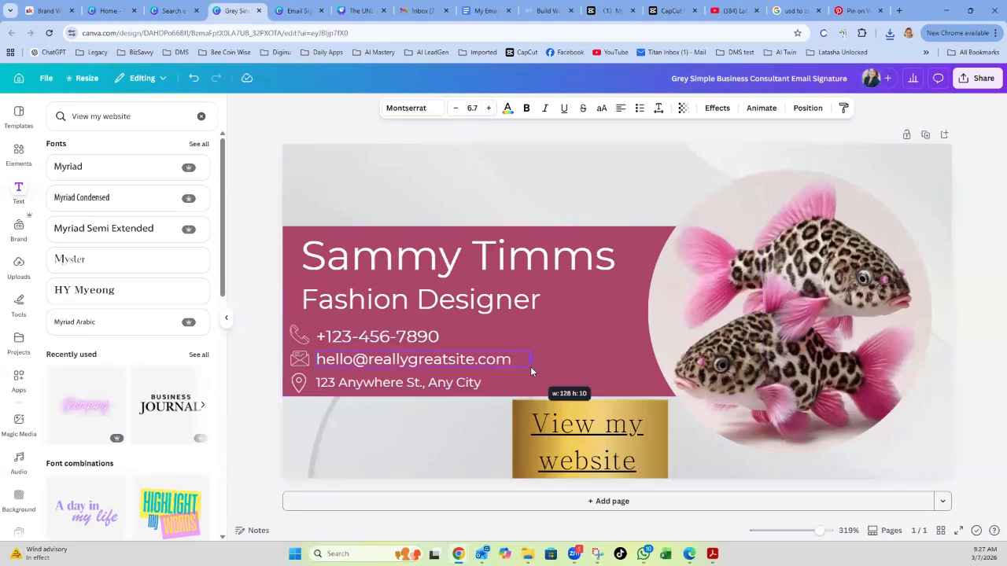
Enlarge the address text two sizes to 7.7 and widen its box onto one line.
{"action": "left_click", "coordinate": [467, 383]}
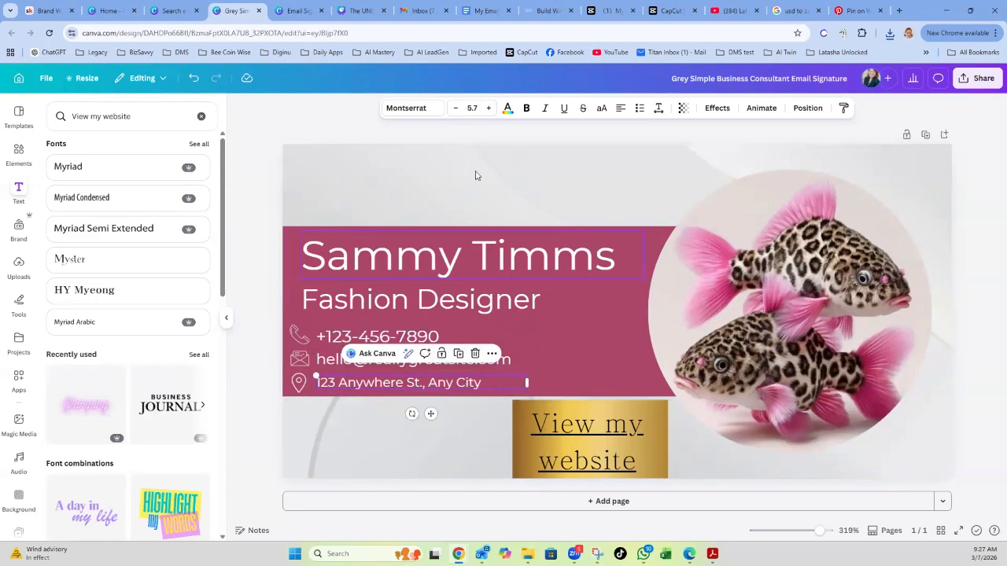
{"action": "left_click", "coordinate": [488, 108]}
{"action": "left_click", "coordinate": [488, 109]}
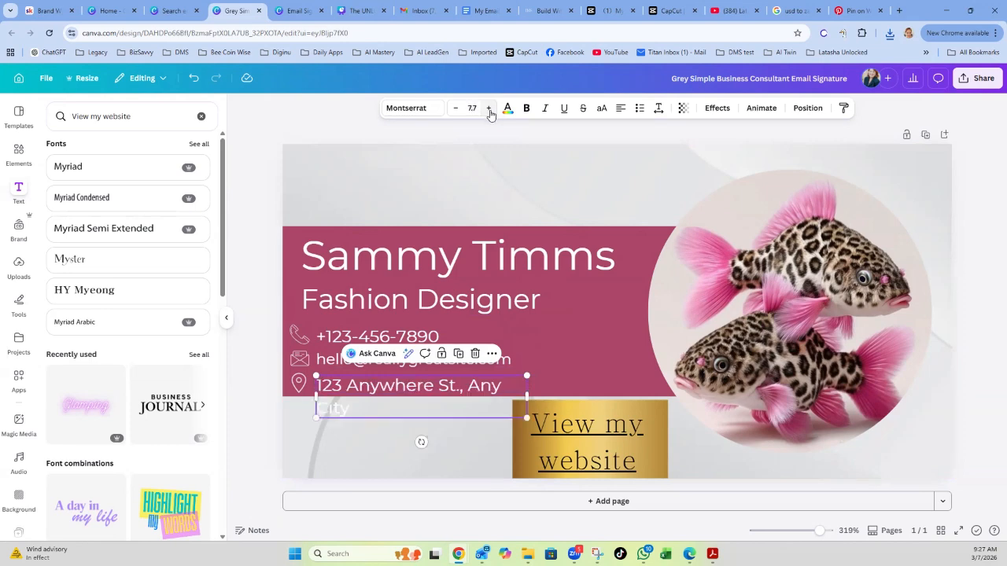
{"action": "left_click_drag", "start_coordinate": [527, 384], "coordinate": [555, 396]}
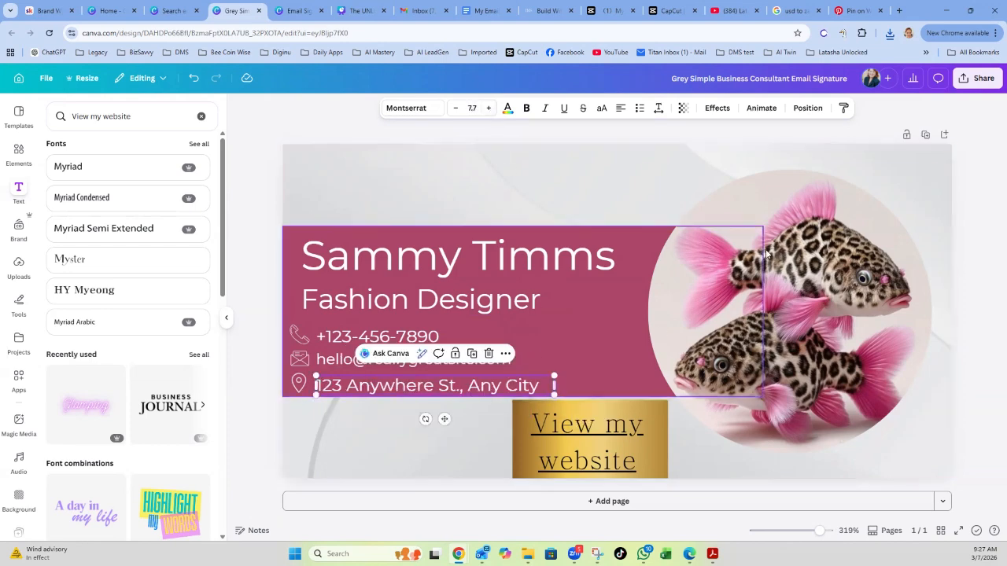
{"action": "left_click", "coordinate": [975, 239]}
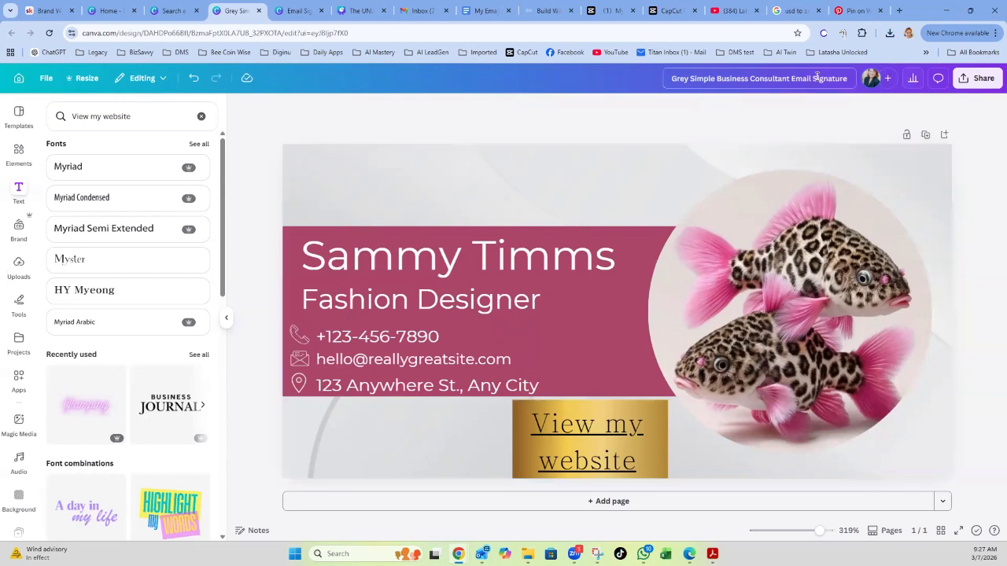
Download the updated signature again as a PNG.
{"action": "left_click", "coordinate": [972, 82]}
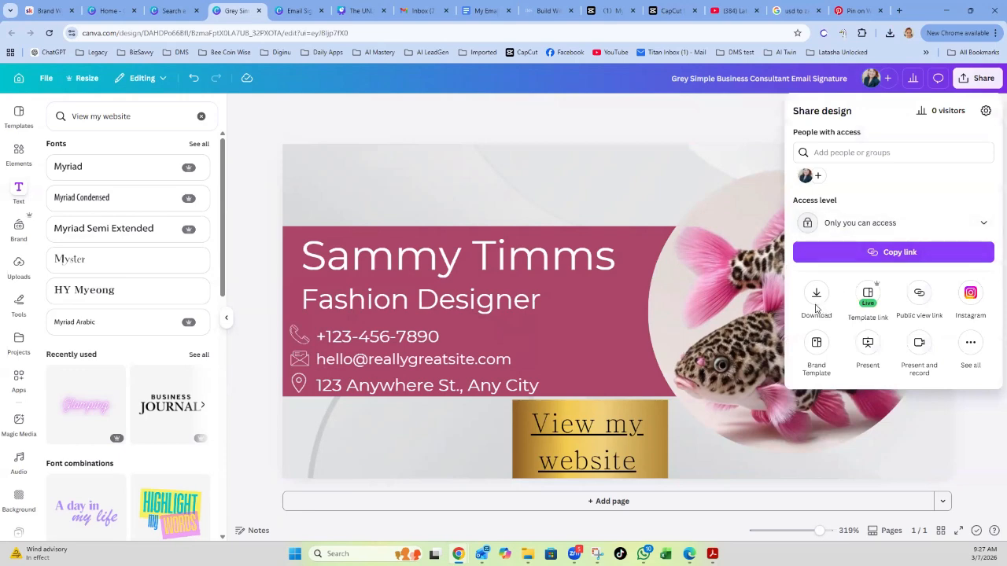
{"action": "left_click", "coordinate": [816, 297]}
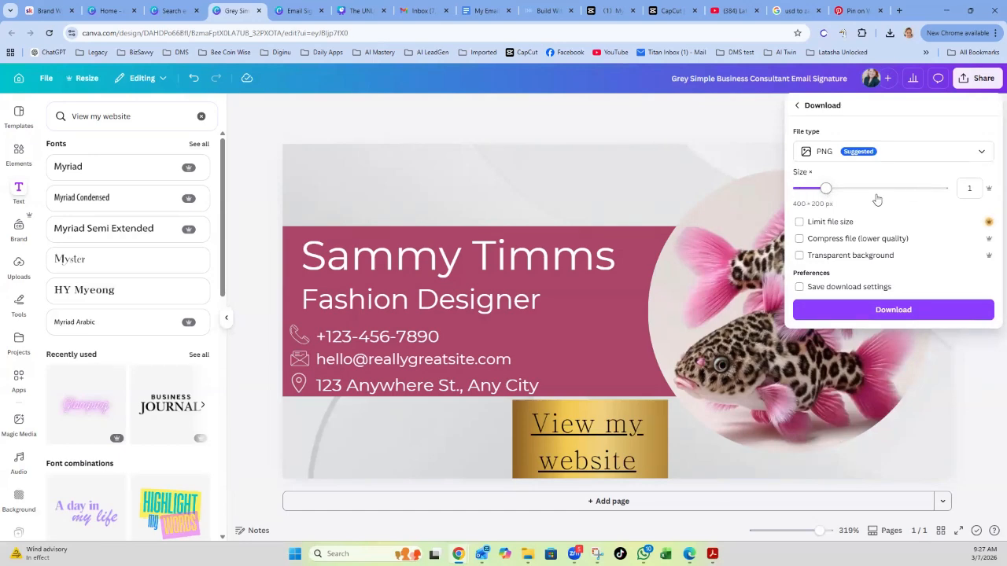
{"action": "left_click", "coordinate": [849, 308]}
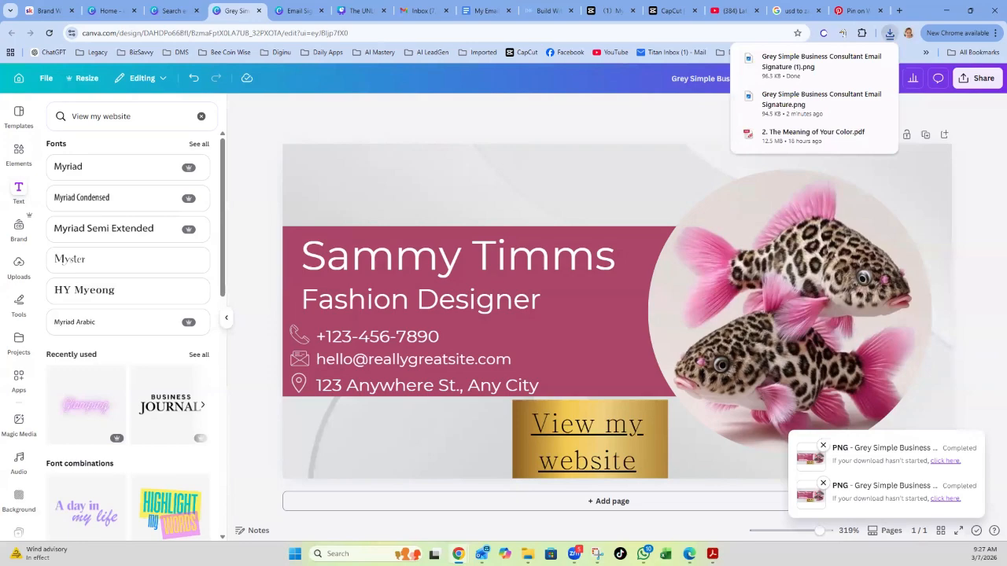
View the new PNG from the downloads, then close both Photos windows.
{"action": "left_click", "coordinate": [821, 62]}
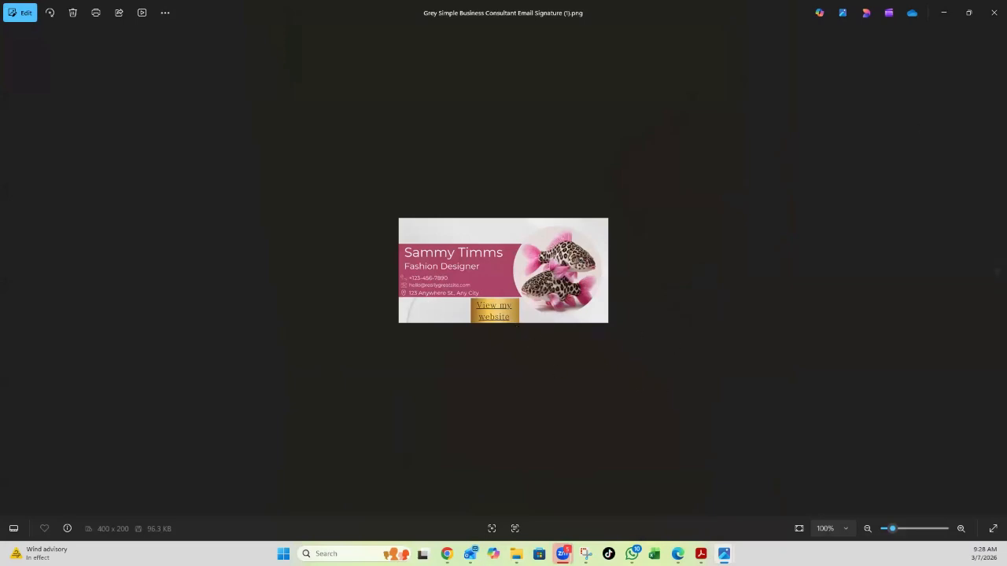
{"action": "left_click", "coordinate": [991, 22]}
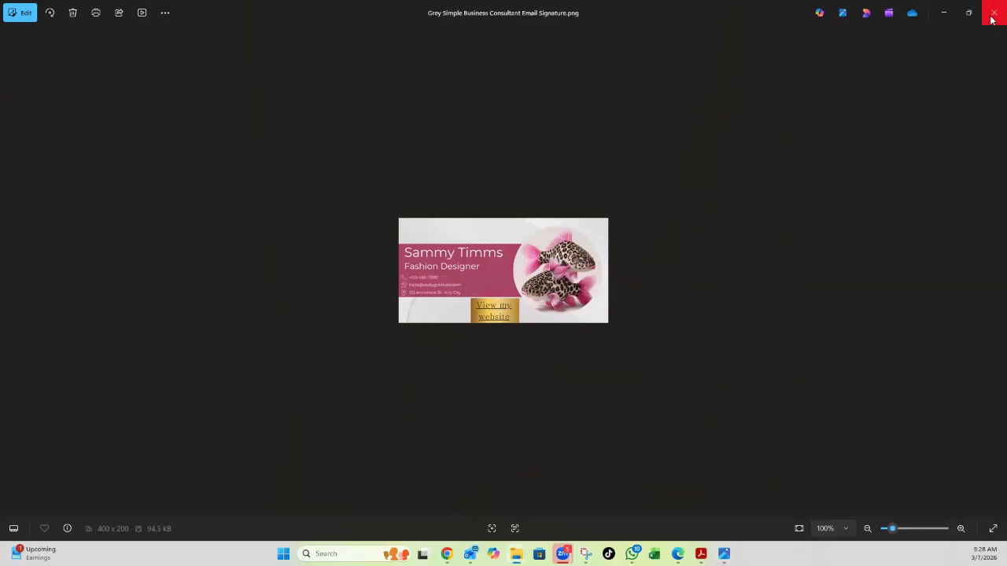
{"action": "left_click", "coordinate": [991, 22]}
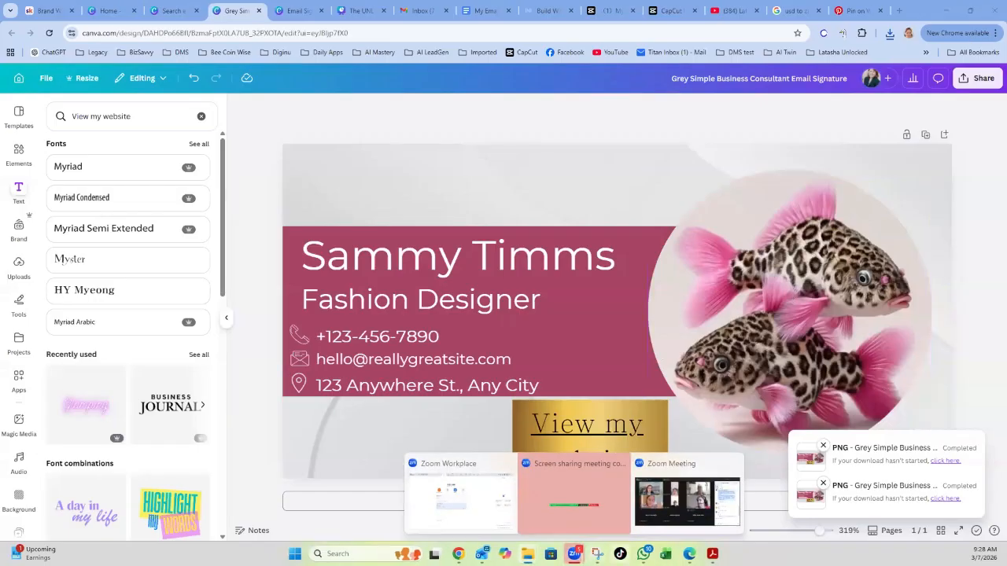
{"action": "mouse_move", "coordinate": [644, 554]}
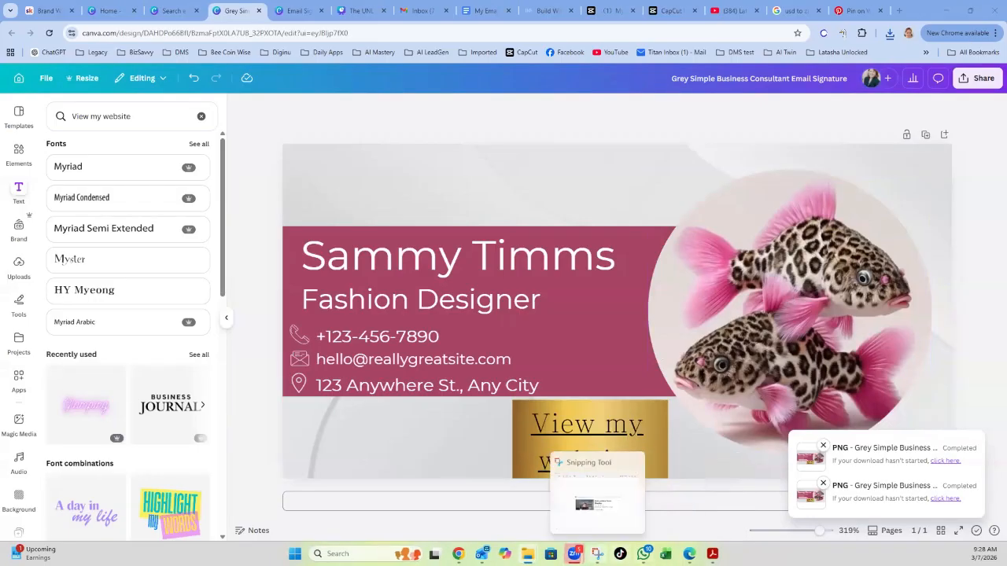